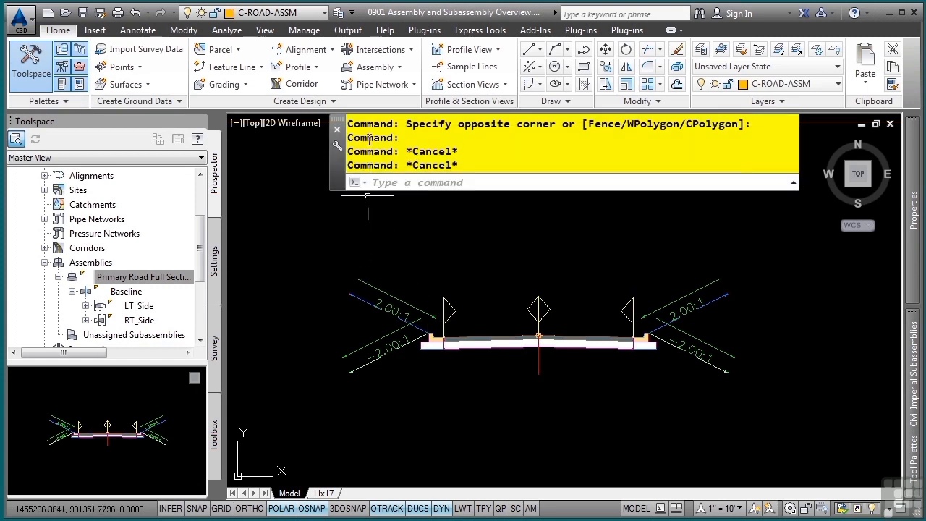
- Look over the available assembly creation commands and check the left lane subassembly by selecting it and clearing the selection
{"action": "left_click", "coordinate": [387, 67]}
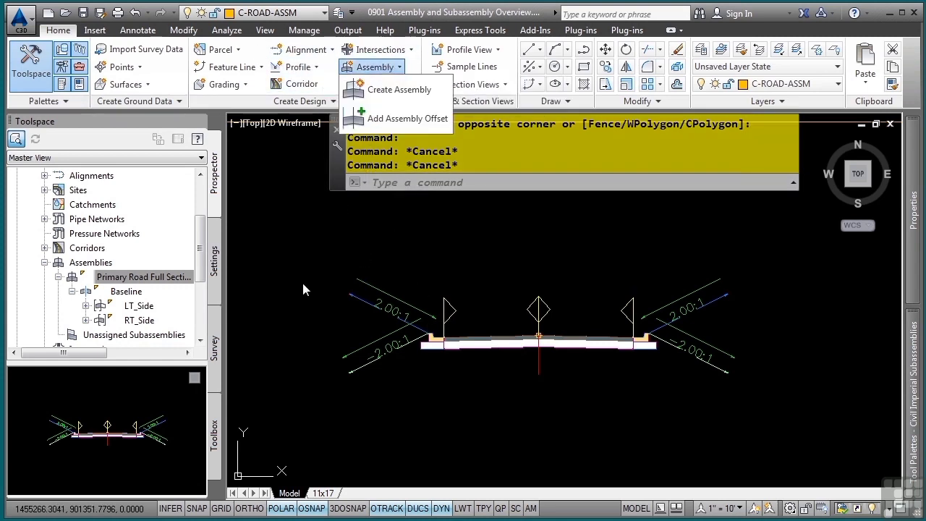
{"action": "key", "text": "Escape"}
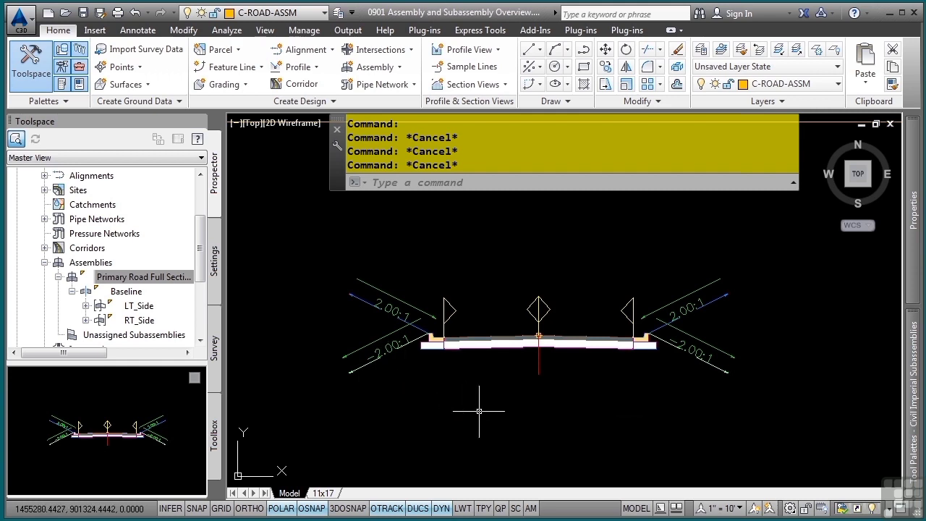
{"action": "left_click", "coordinate": [485, 317]}
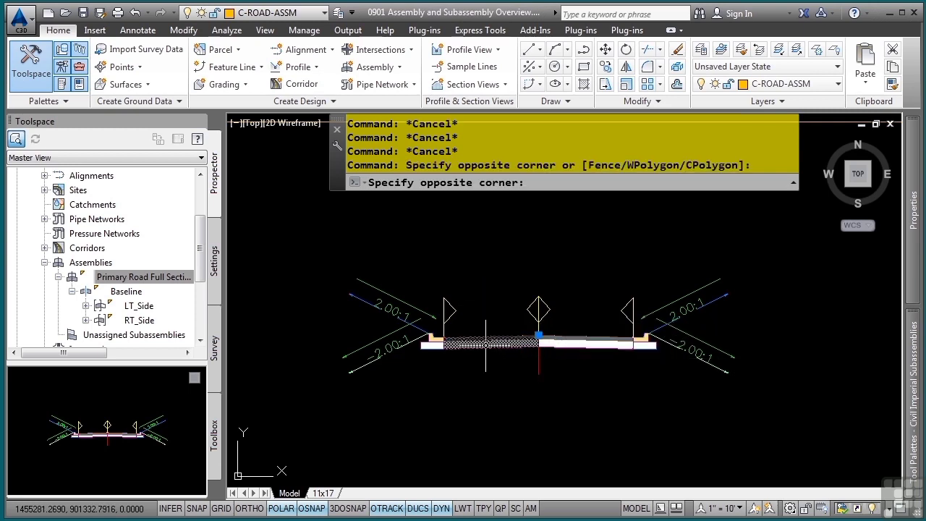
{"action": "left_click", "coordinate": [486, 346]}
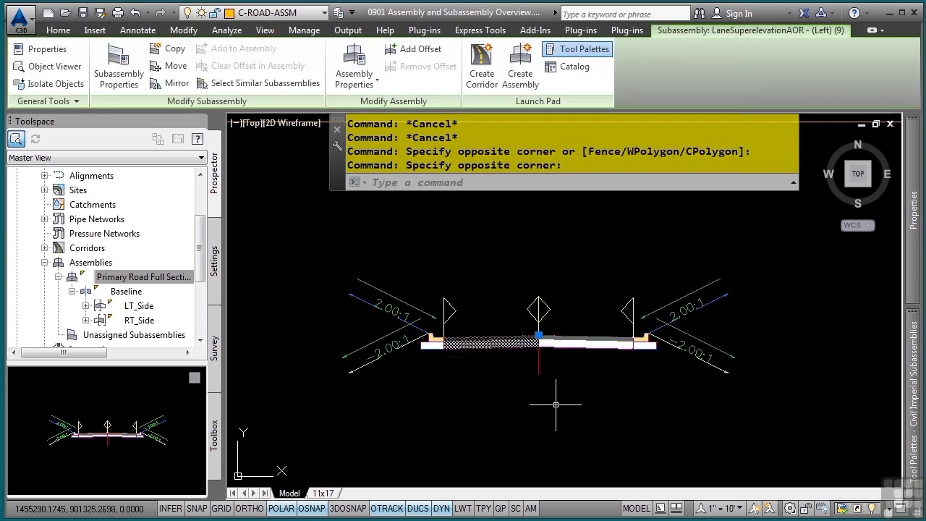
{"action": "key", "text": "Escape"}
{"action": "key", "text": "Escape"}
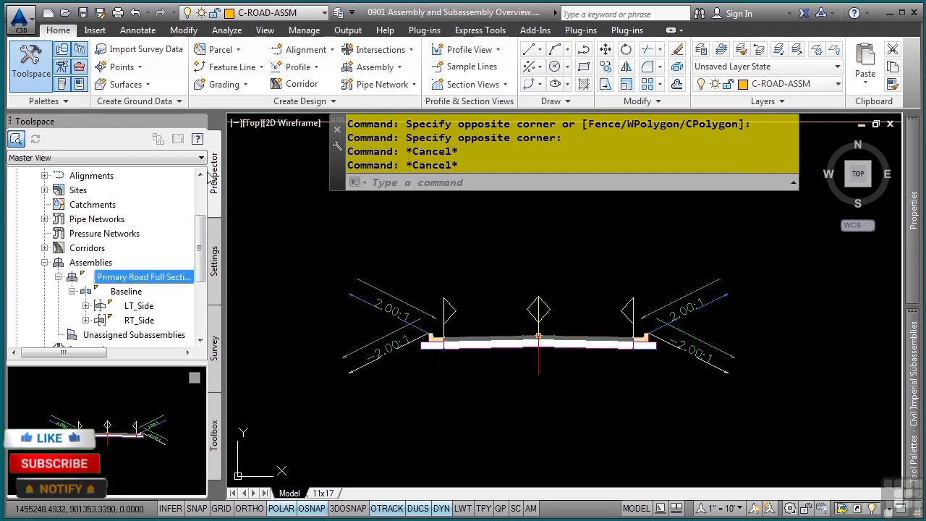
- Zoom to the Primary Road Full Section assembly from its entry in the Assemblies collection
{"action": "scroll", "coordinate": [73, 266], "scroll_direction": "up", "scroll_amount": 2}
{"action": "scroll", "coordinate": [72, 266], "scroll_direction": "down", "scroll_amount": 3}
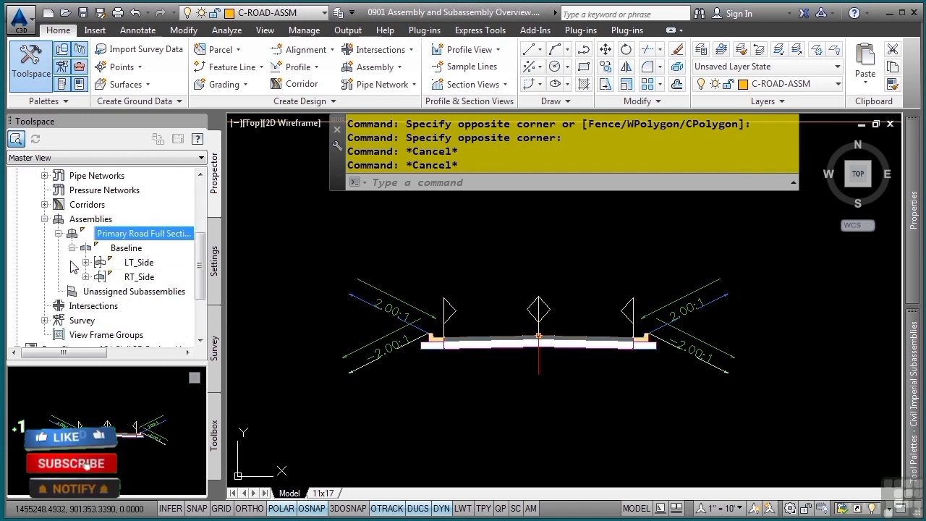
{"action": "right_click", "coordinate": [113, 243]}
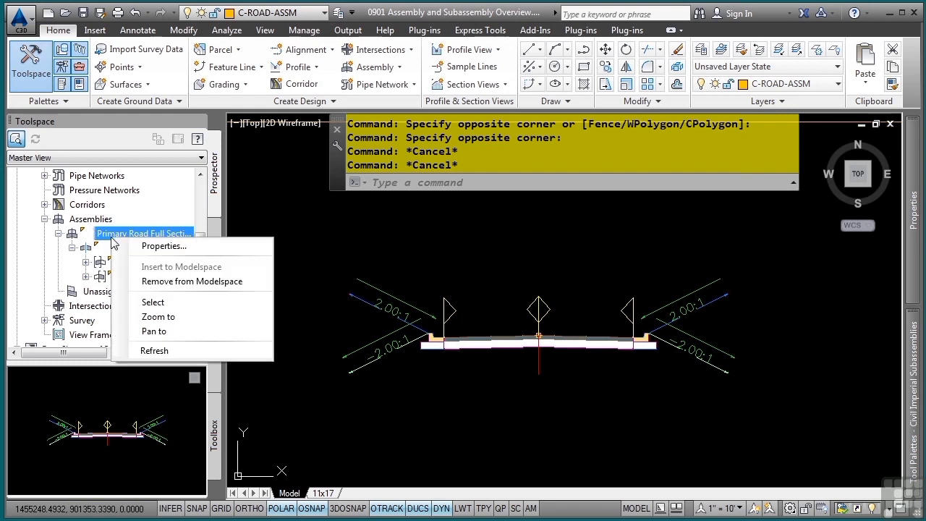
{"action": "left_click", "coordinate": [157, 316]}
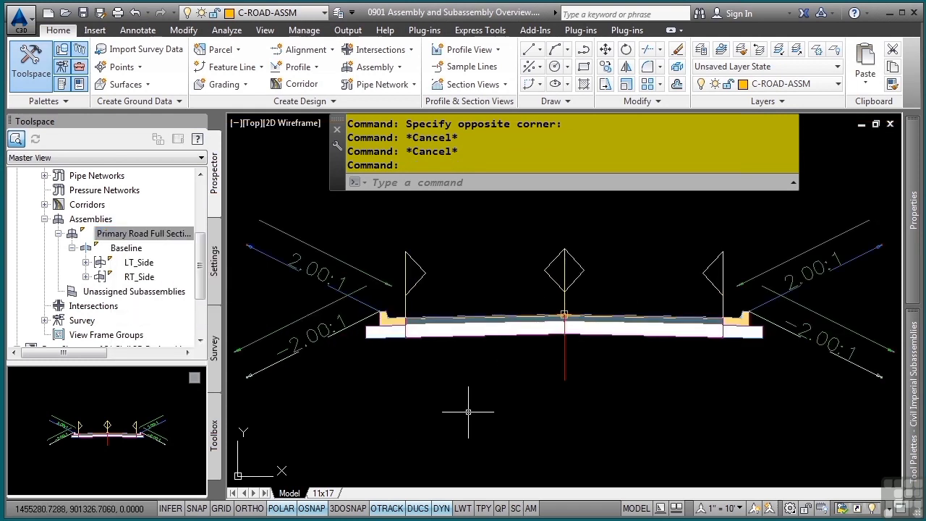
- List the subassemblies in the assembly's LT_Side group and review the commands available for the group and its parent assembly
{"action": "right_click", "coordinate": [135, 265]}
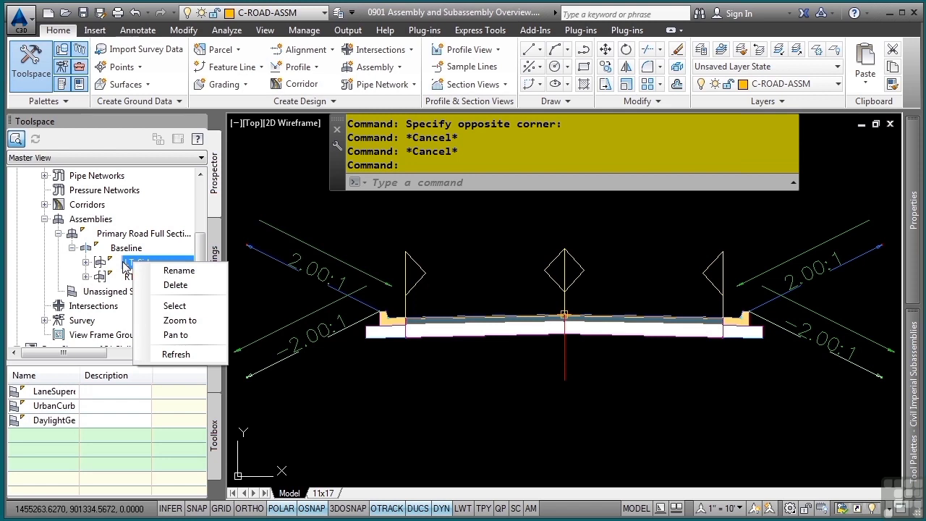
{"action": "left_click", "coordinate": [123, 262]}
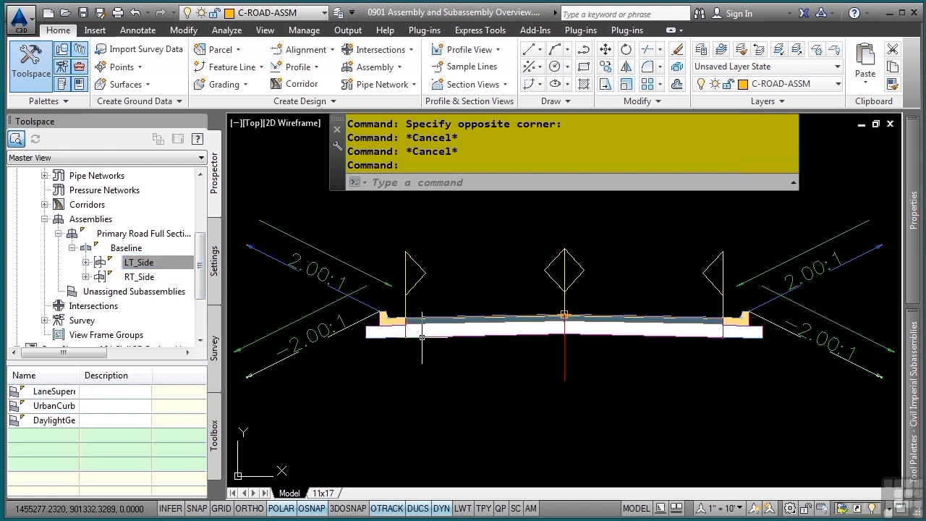
{"action": "right_click", "coordinate": [139, 235]}
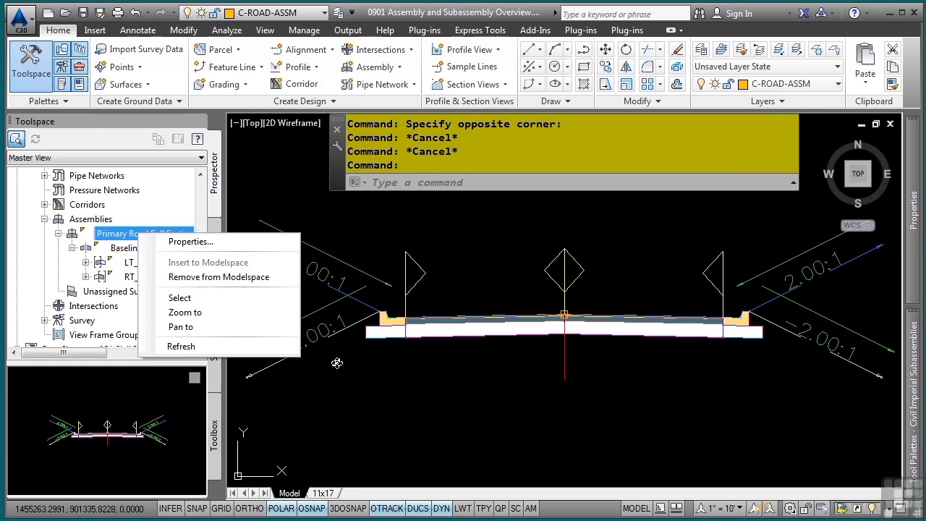
{"action": "key", "text": "Escape"}
{"action": "key", "text": "Escape"}
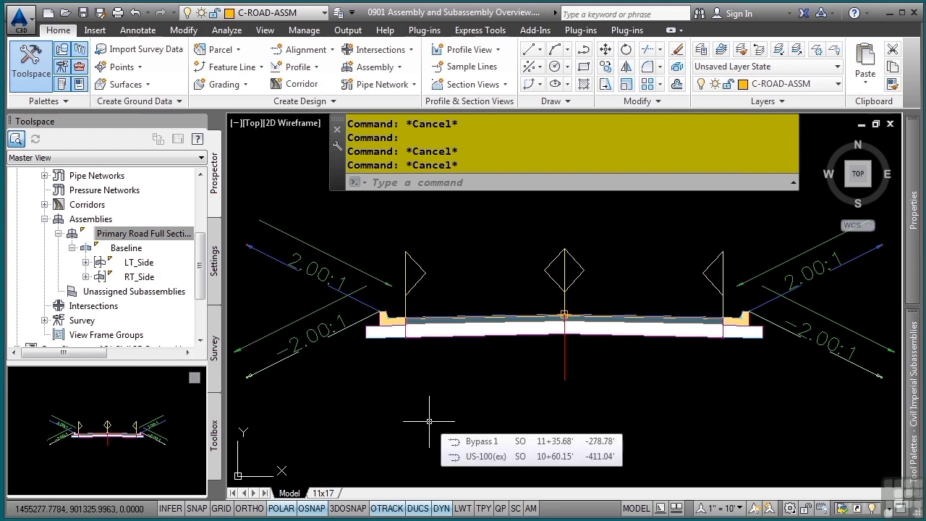
- Examine the assembly styles and the subassembly collection in the drawing's settings
{"action": "left_click", "coordinate": [214, 288]}
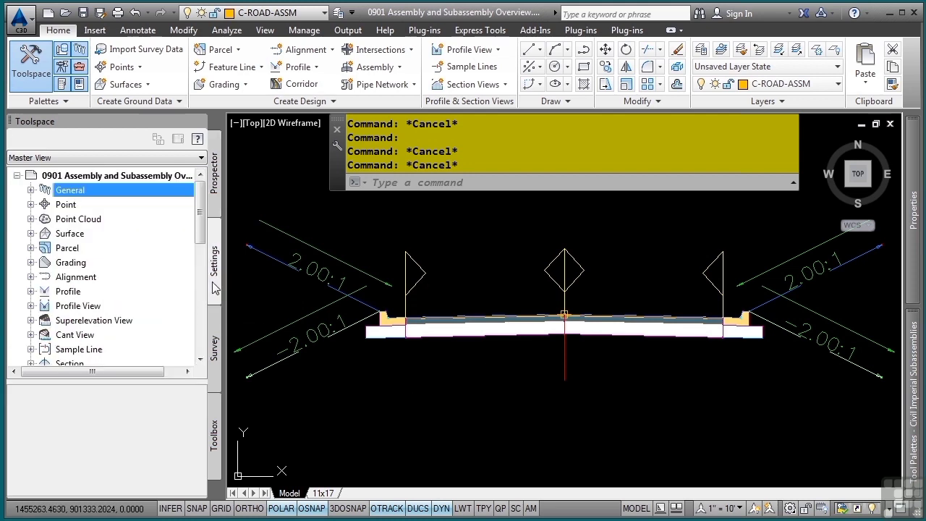
{"action": "scroll", "coordinate": [126, 315], "scroll_direction": "down", "scroll_amount": 6}
{"action": "scroll", "coordinate": [124, 314], "scroll_direction": "down", "scroll_amount": 1}
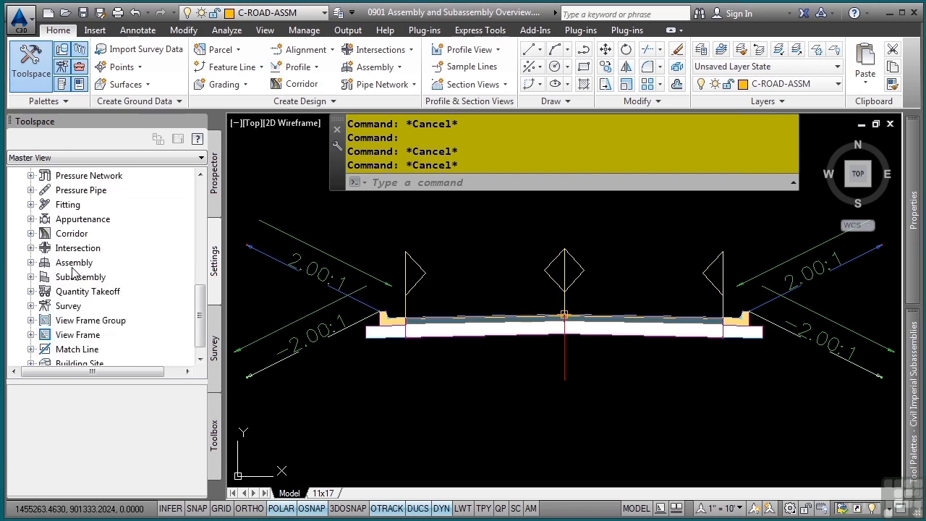
{"action": "left_click", "coordinate": [32, 263]}
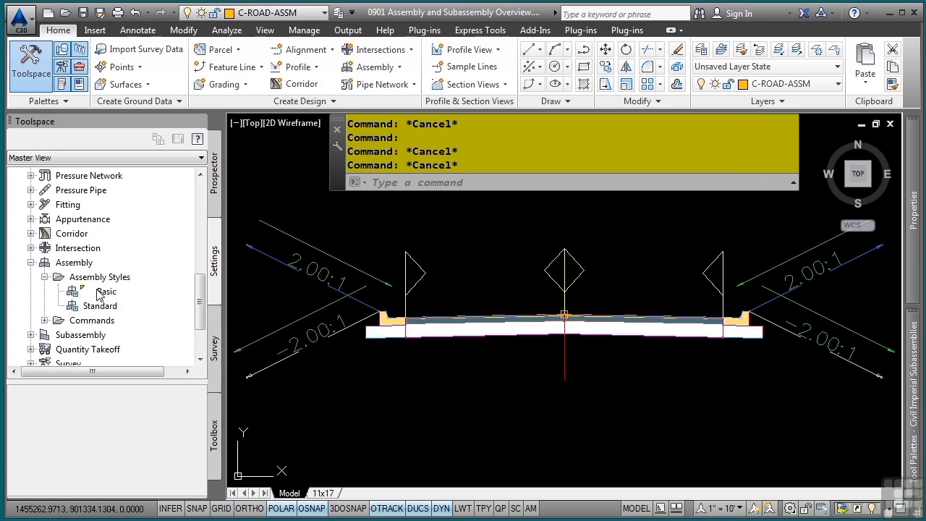
{"action": "left_click", "coordinate": [32, 335]}
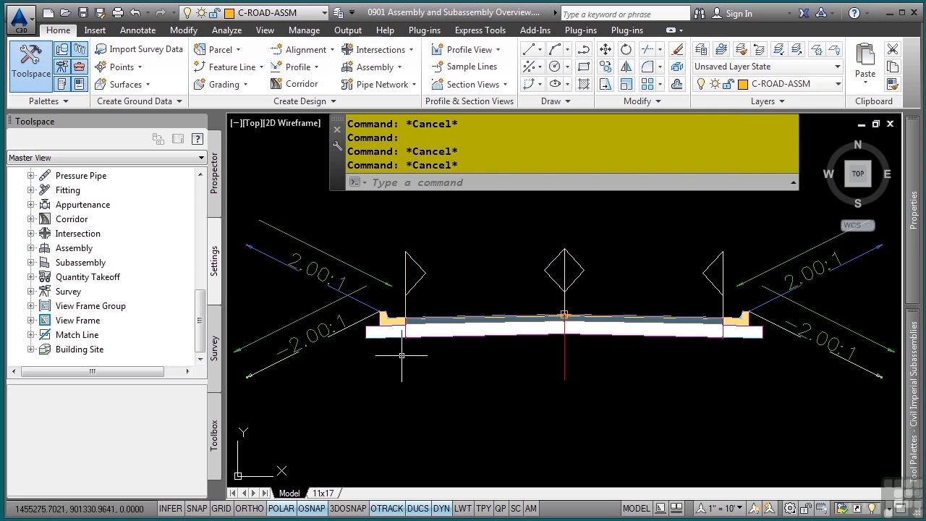
- Inspect the assembly's pavement layers and point markers up close at the crown and along the left lane
{"action": "scroll", "coordinate": [485, 350], "scroll_direction": "up", "scroll_amount": 4}
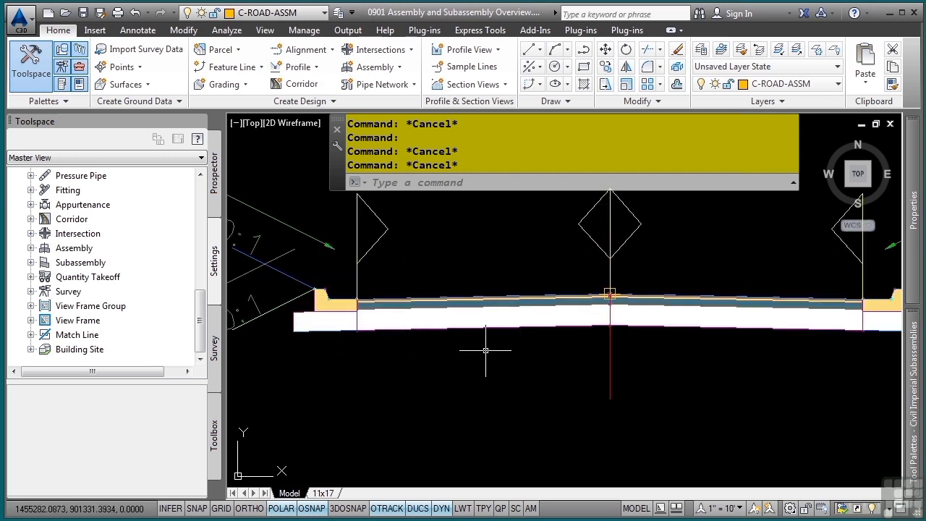
{"action": "middle_click_drag", "start_coordinate": [485, 350], "coordinate": [502, 357]}
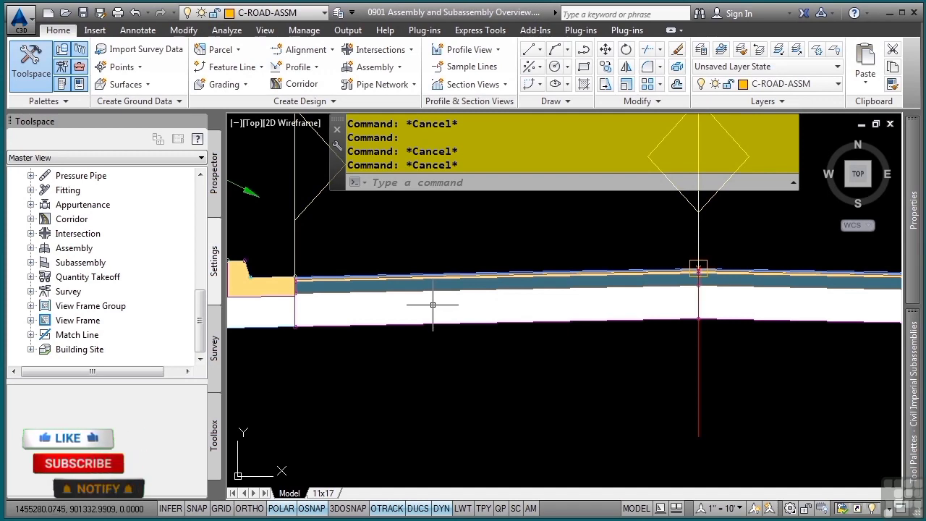
{"action": "scroll", "coordinate": [698, 289], "scroll_direction": "up", "scroll_amount": 5}
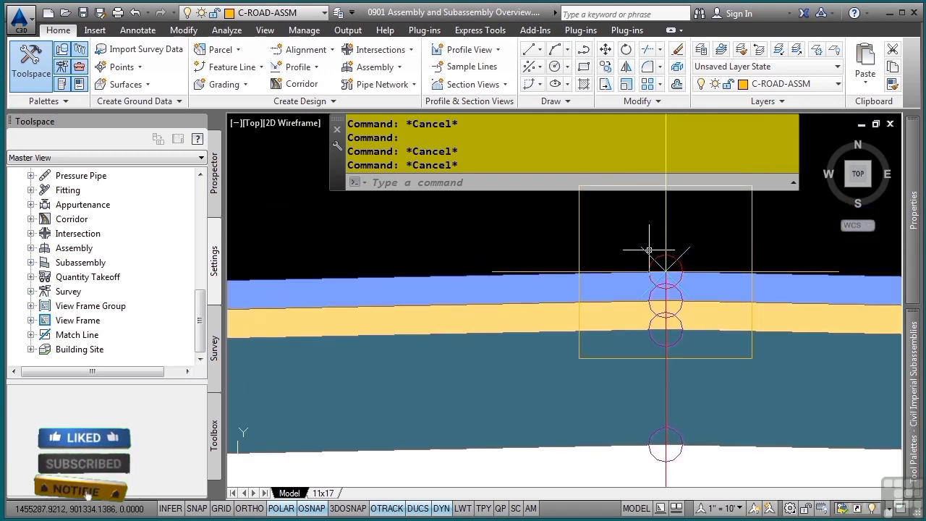
{"action": "scroll", "coordinate": [634, 293], "scroll_direction": "down", "scroll_amount": 7}
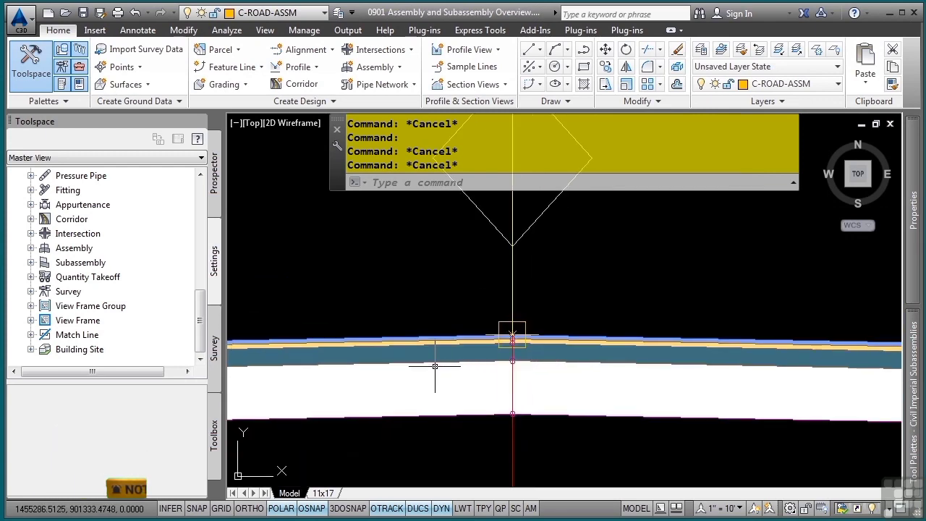
{"action": "scroll", "coordinate": [586, 345], "scroll_direction": "down", "scroll_amount": 3}
{"action": "scroll", "coordinate": [541, 347], "scroll_direction": "up", "scroll_amount": 2}
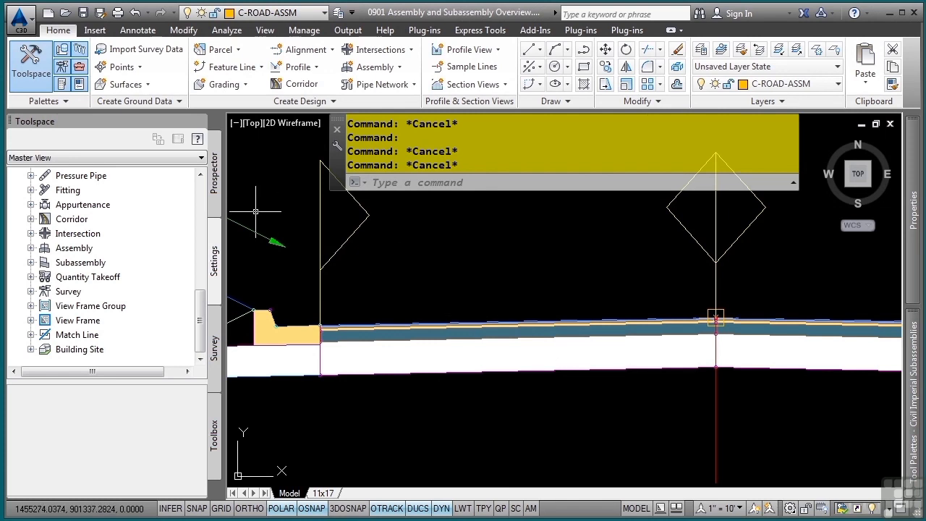
- Open the All Codes code set style for editing from the general multipurpose styles
{"action": "left_click_drag", "start_coordinate": [200, 348], "coordinate": [200, 232]}
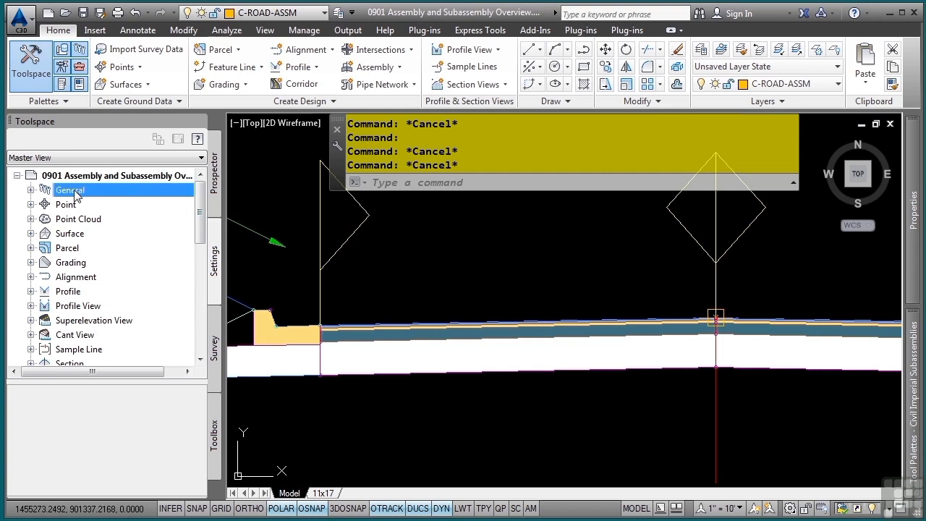
{"action": "left_click", "coordinate": [30, 190]}
{"action": "left_click", "coordinate": [45, 204]}
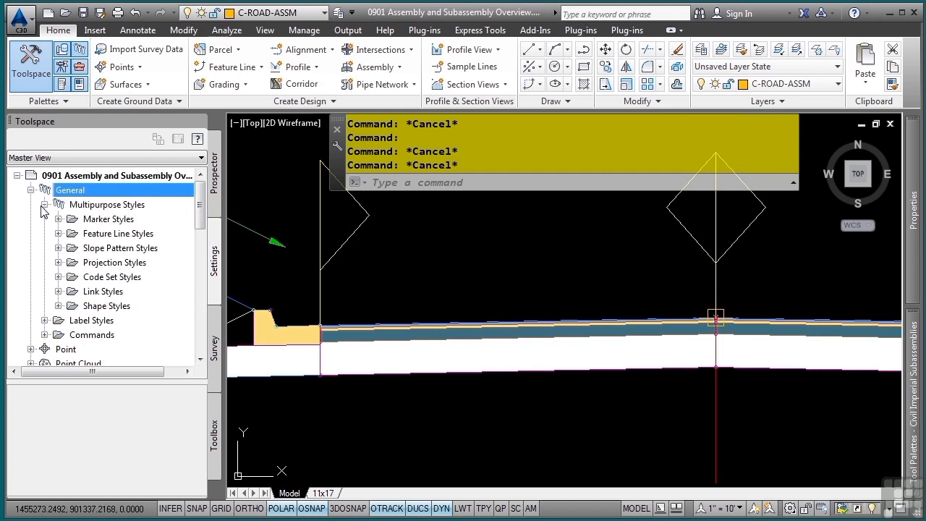
{"action": "left_click", "coordinate": [59, 277]}
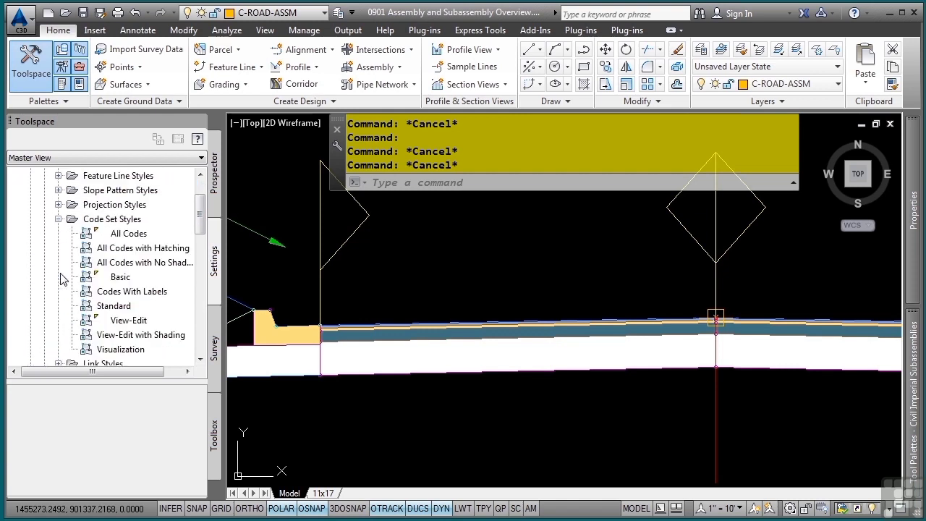
{"action": "right_click", "coordinate": [128, 235]}
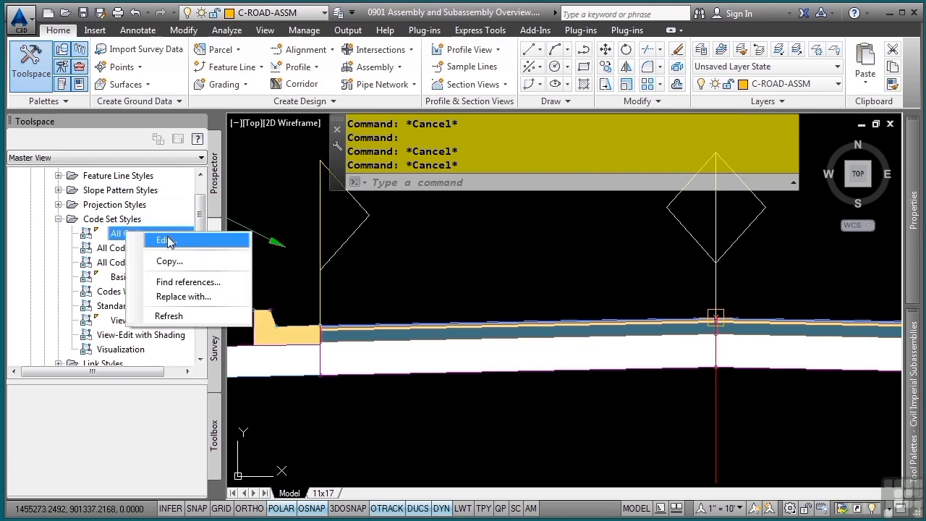
{"action": "left_click", "coordinate": [161, 240]}
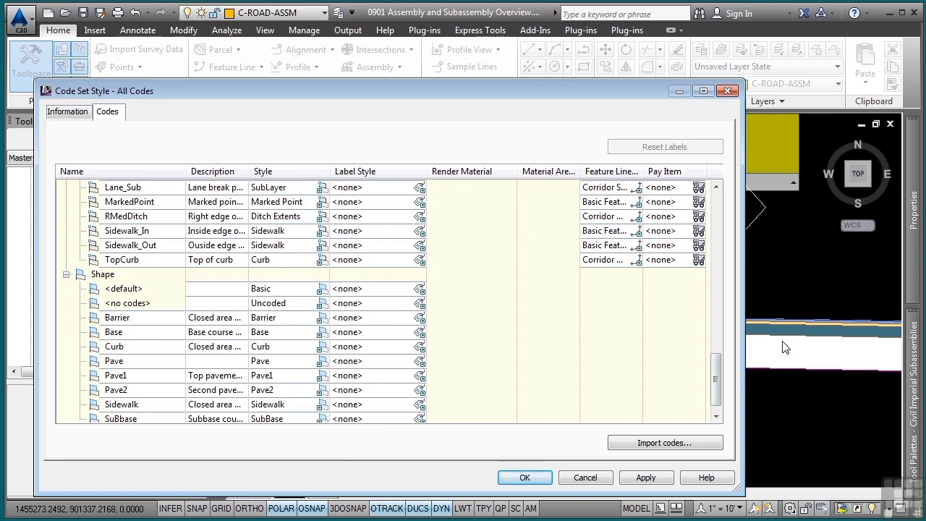
- Collapse the Shape, Point and Link code groups, review the link codes and their assigned styles, and close the code set style without changes
{"action": "left_click", "coordinate": [65, 274]}
{"action": "scroll", "coordinate": [101, 290], "scroll_direction": "up", "scroll_amount": 2}
{"action": "scroll", "coordinate": [105, 279], "scroll_direction": "up", "scroll_amount": 7}
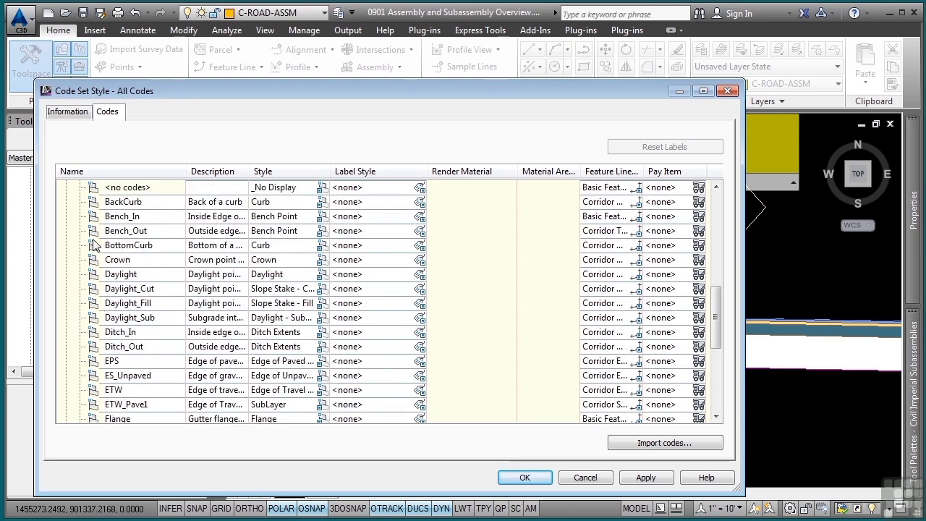
{"action": "left_click", "coordinate": [66, 338]}
{"action": "scroll", "coordinate": [69, 303], "scroll_direction": "up", "scroll_amount": 3}
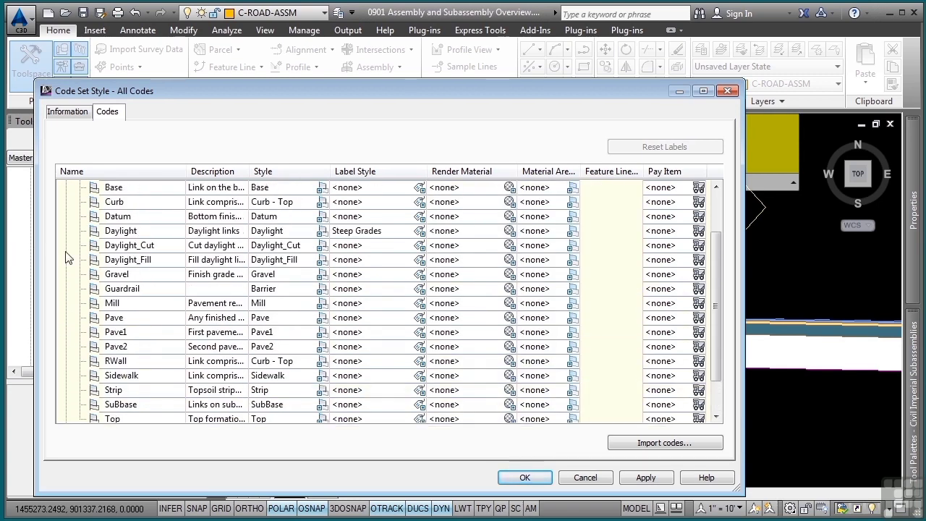
{"action": "left_click", "coordinate": [66, 187]}
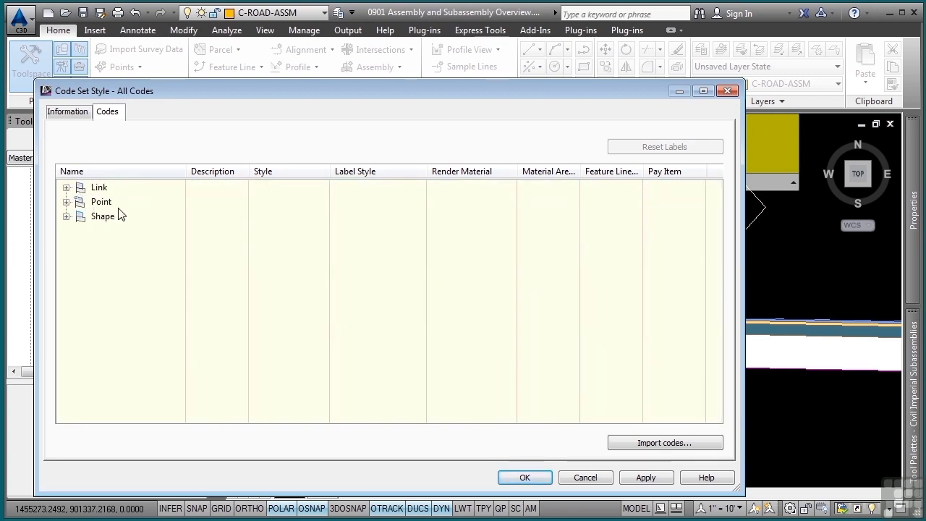
{"action": "left_click", "coordinate": [66, 188]}
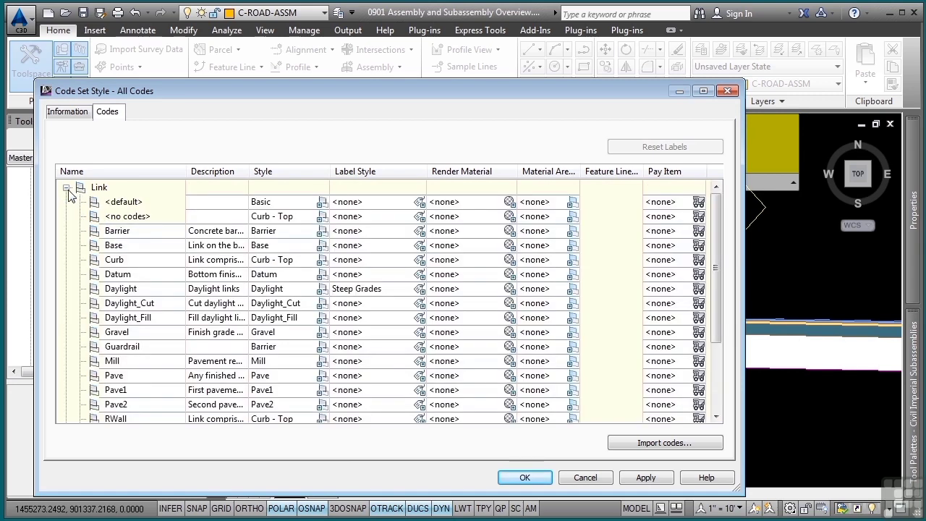
{"action": "left_click", "coordinate": [123, 260]}
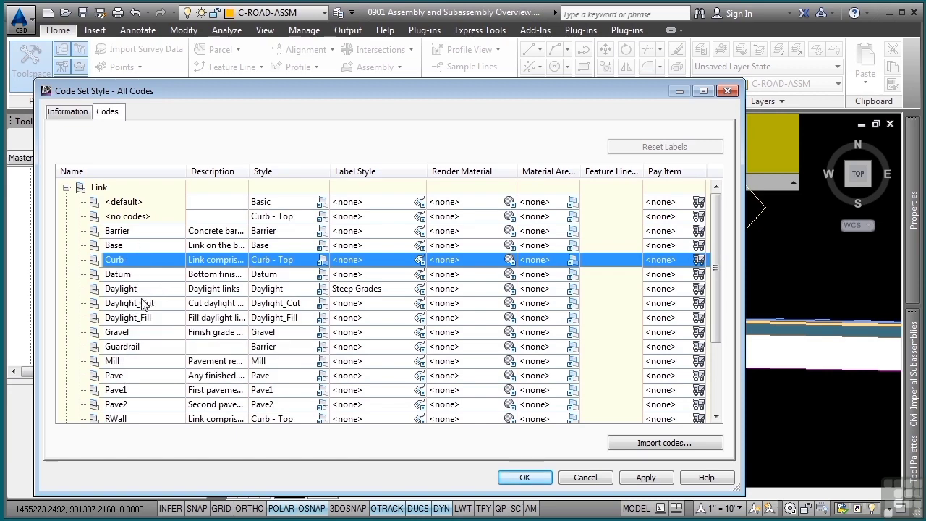
{"action": "mouse_move", "coordinate": [139, 292]}
{"action": "key", "text": "Escape"}
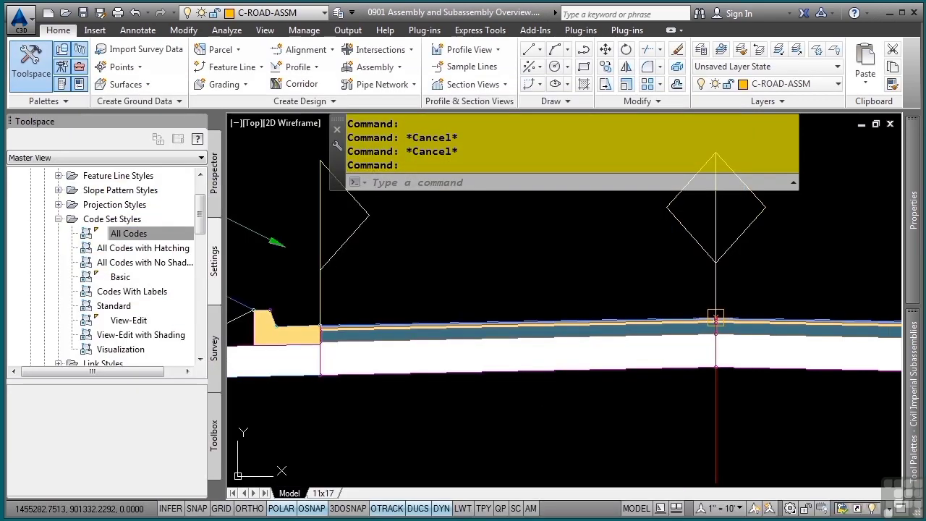
- Select the Primary Road Full Section assembly at its baseline, check its object properties, and open its assembly properties
{"action": "scroll", "coordinate": [557, 322], "scroll_direction": "down", "scroll_amount": 4}
{"action": "middle_click_drag", "start_coordinate": [579, 324], "coordinate": [538, 320]}
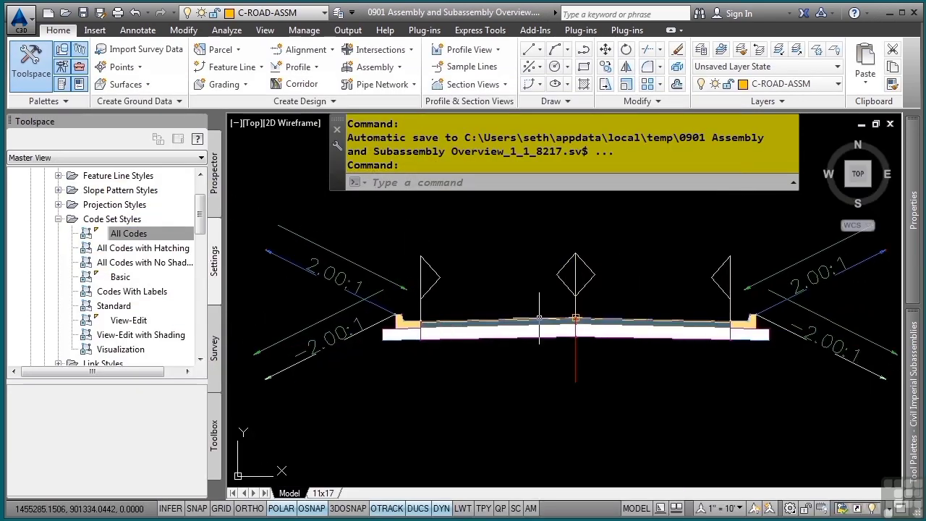
{"action": "left_click", "coordinate": [576, 361]}
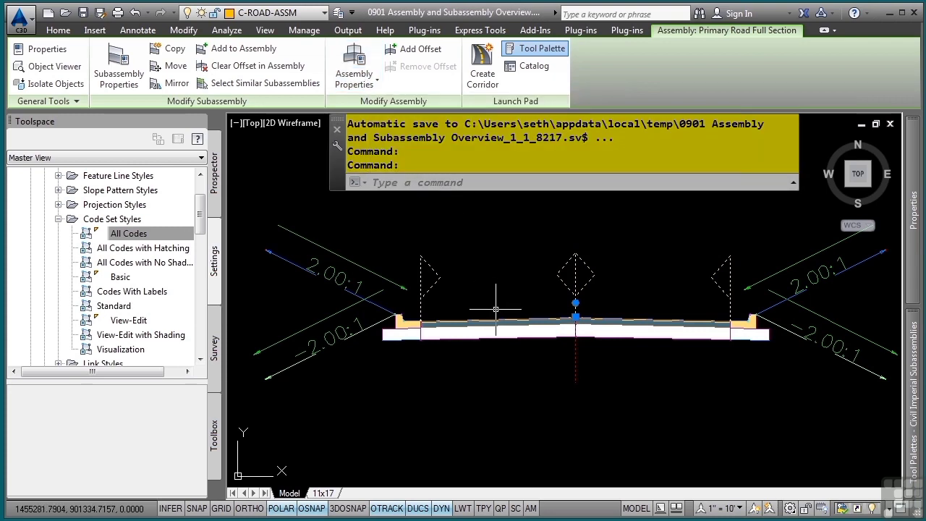
{"action": "mouse_move", "coordinate": [913, 238]}
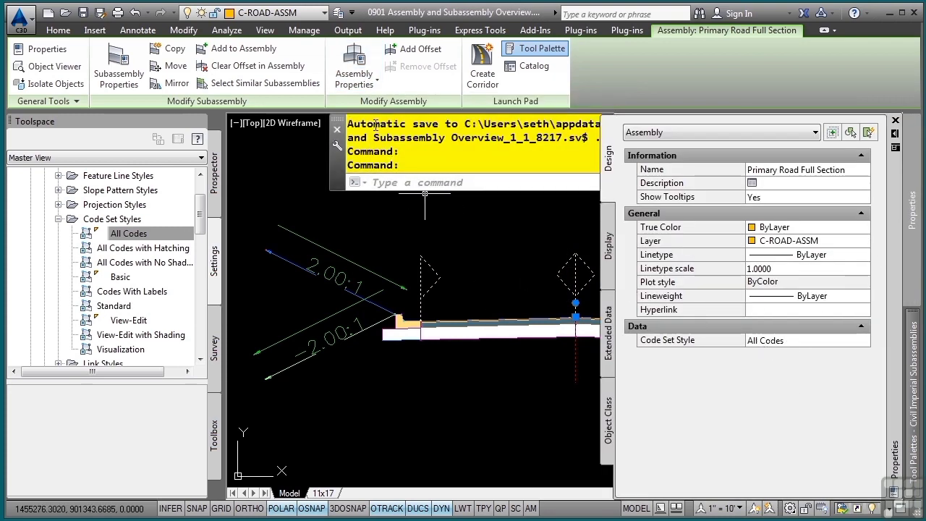
{"action": "left_click", "coordinate": [360, 58]}
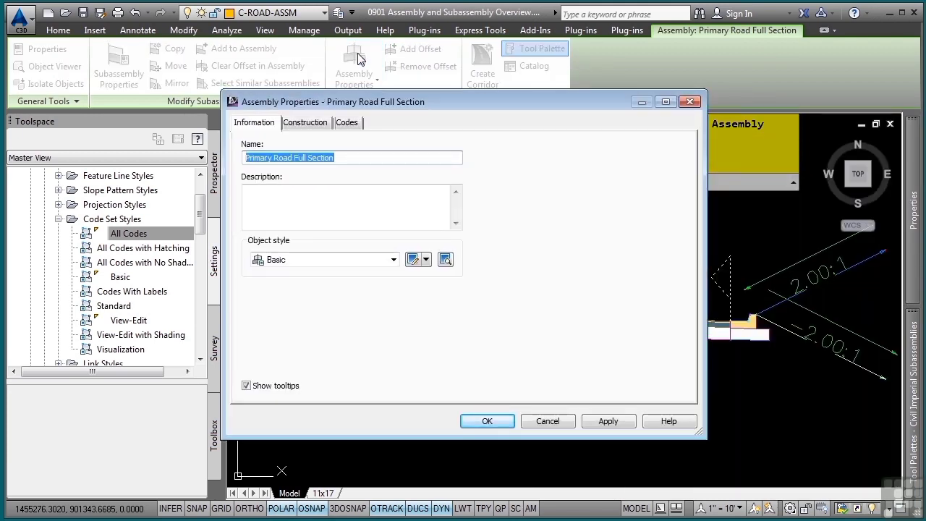
- Review the assembly's construction: the available assembly types and the input values of the left LaneSuperelevationAOR lane
{"action": "left_click", "coordinate": [305, 123]}
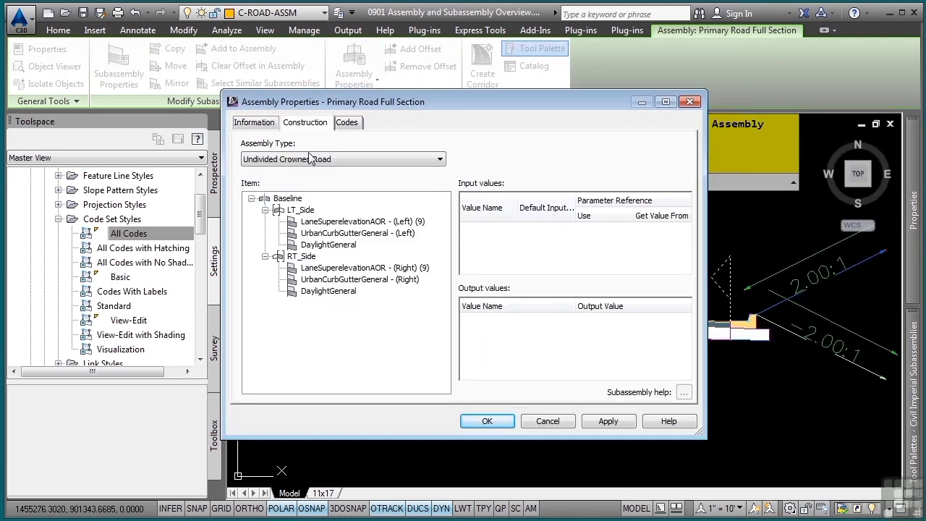
{"action": "left_click", "coordinate": [361, 164]}
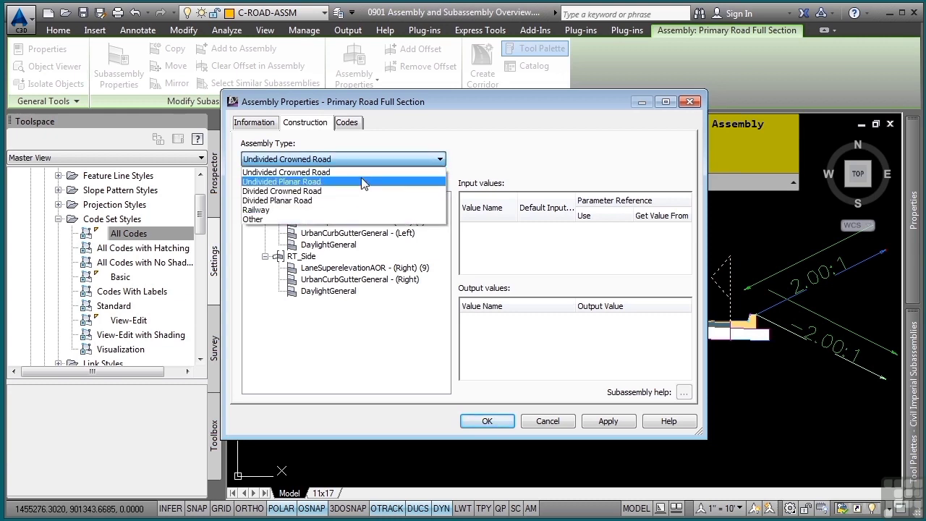
{"action": "left_click", "coordinate": [514, 168]}
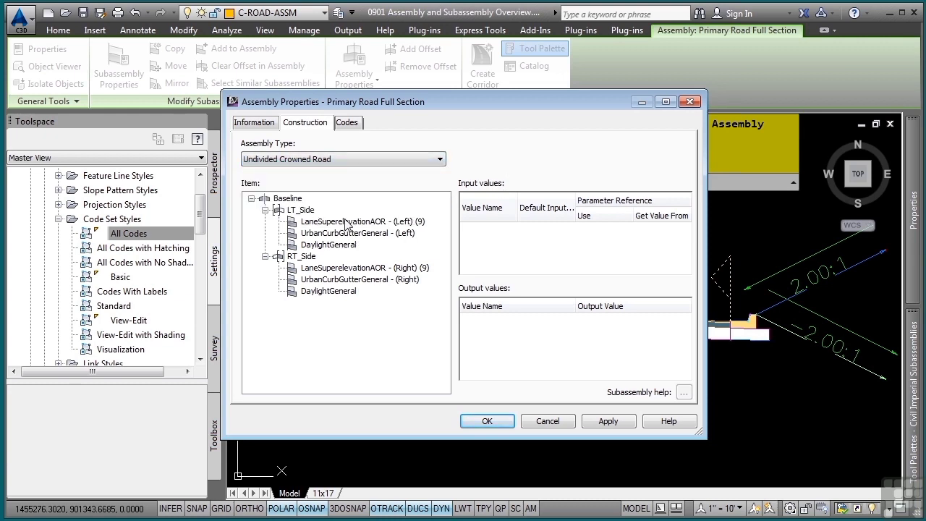
{"action": "left_click", "coordinate": [346, 222]}
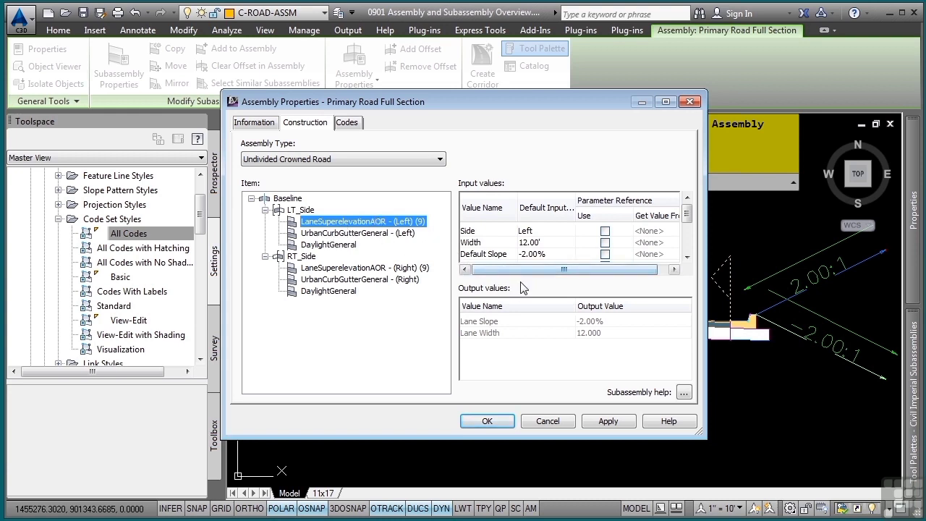
{"action": "left_click_drag", "start_coordinate": [686, 214], "coordinate": [686, 241]}
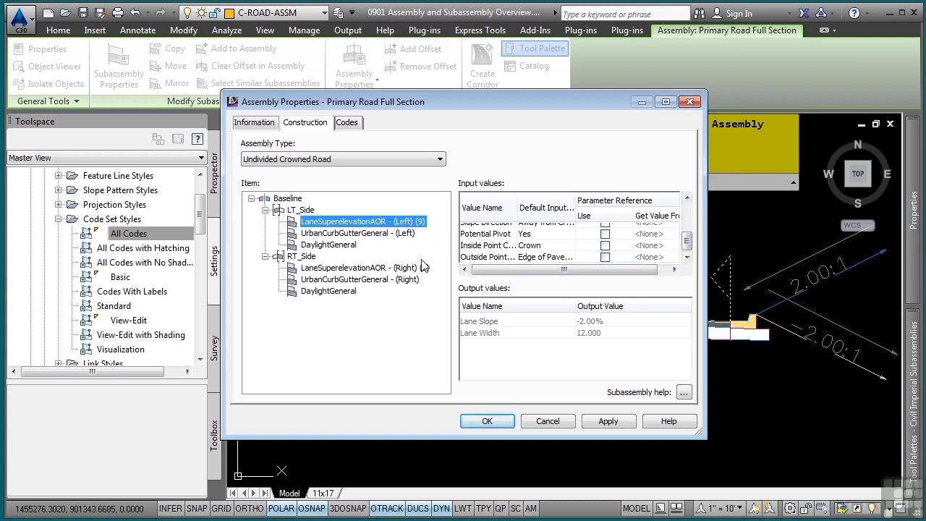
- Review the assembly's link, point and shape codes with the Point and Shape groups collapsed, and close its properties without changes
{"action": "left_click", "coordinate": [353, 129]}
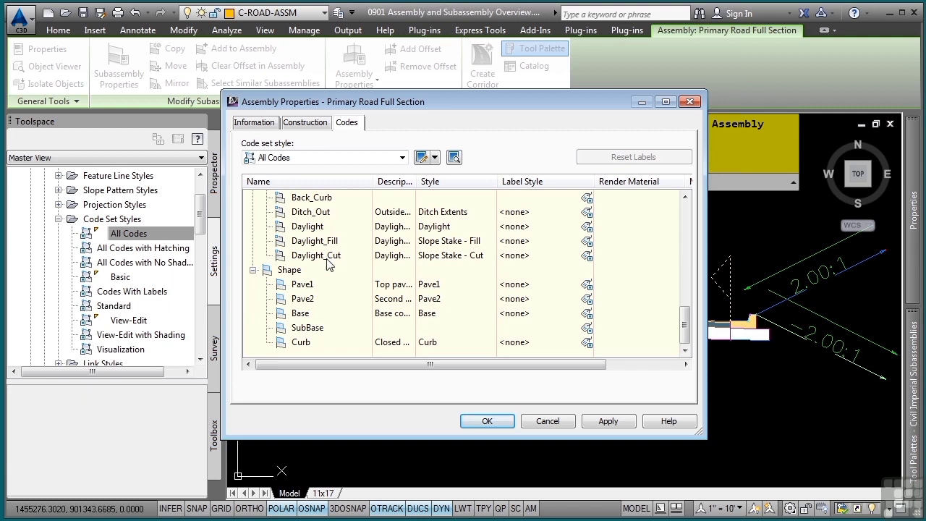
{"action": "scroll", "coordinate": [326, 265], "scroll_direction": "up", "scroll_amount": 5}
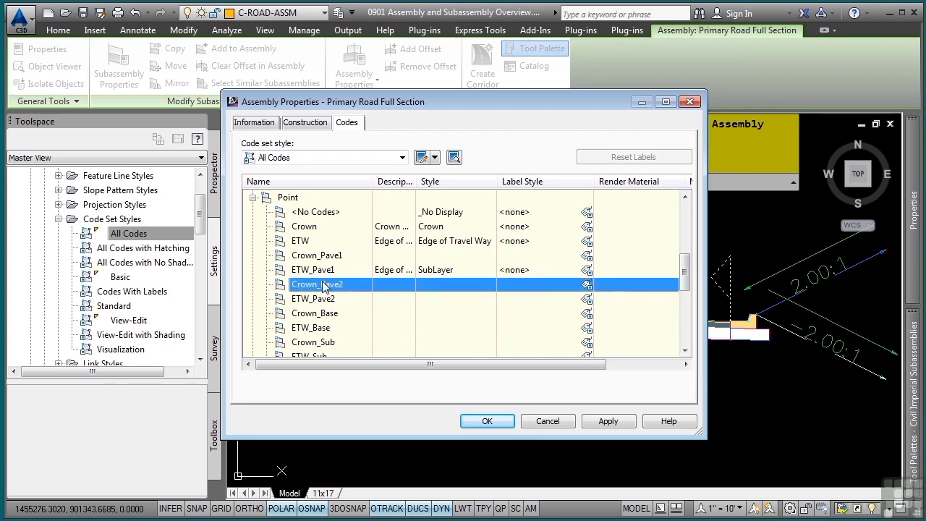
{"action": "left_click", "coordinate": [254, 197]}
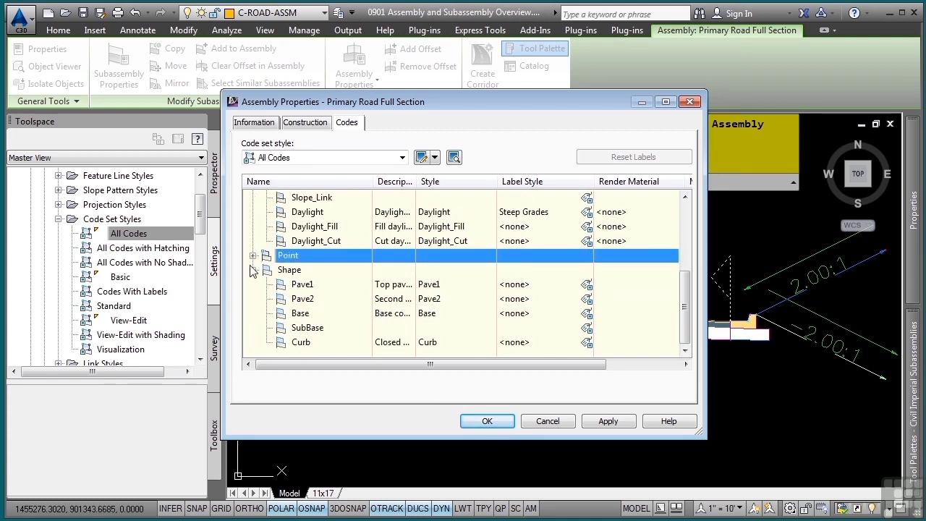
{"action": "left_click", "coordinate": [253, 270]}
{"action": "left_click", "coordinate": [298, 273]}
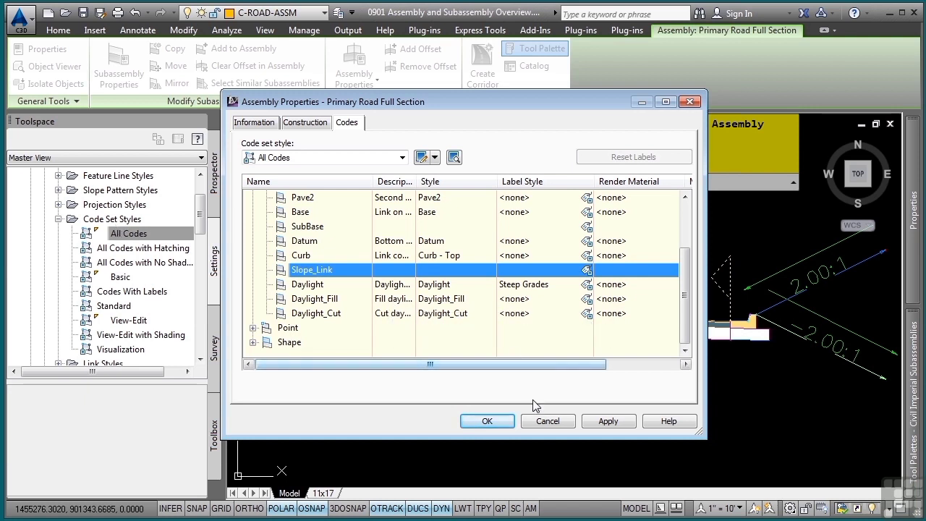
{"action": "left_click", "coordinate": [548, 421]}
{"action": "key", "text": "Escape"}
{"action": "key", "text": "Escape"}
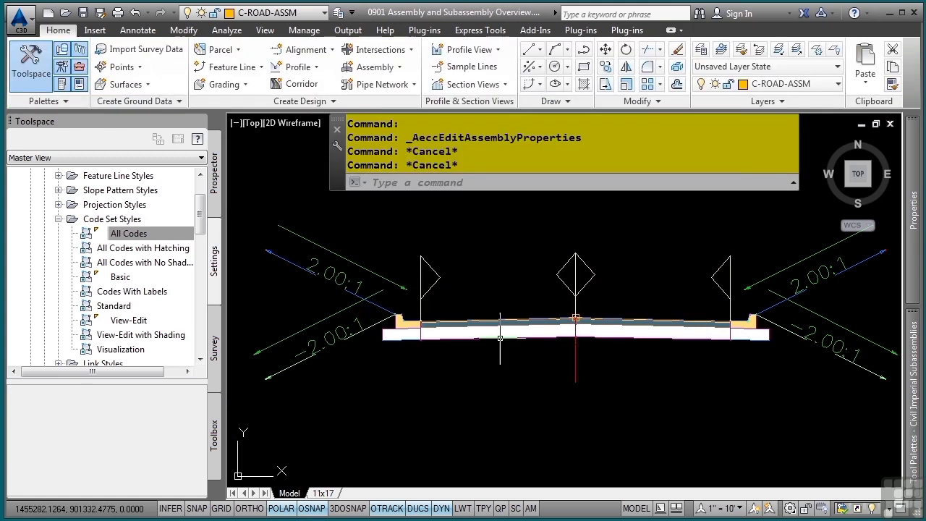
- Set the width of the left LaneSuperelevationAOR lane subassembly to 14 feet
{"action": "left_click", "coordinate": [499, 338]}
{"action": "left_click", "coordinate": [498, 337]}
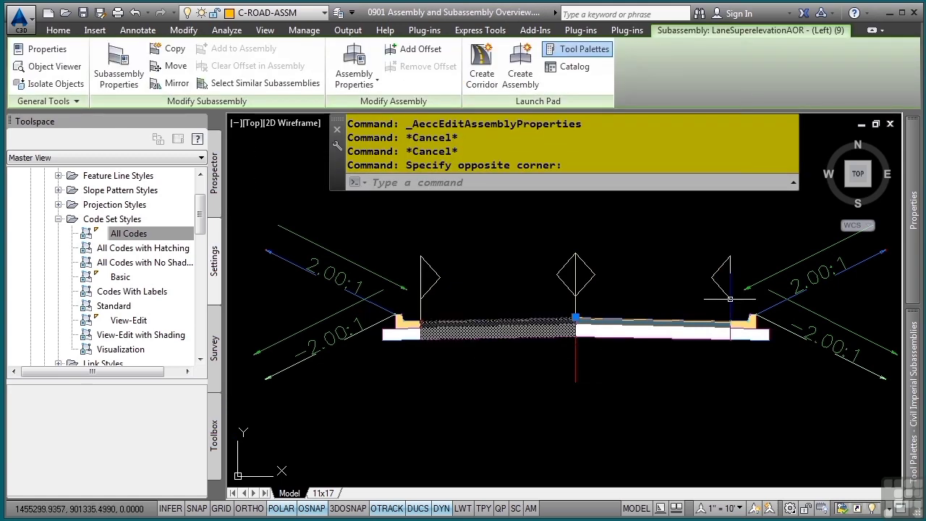
{"action": "mouse_move", "coordinate": [914, 272]}
{"action": "scroll", "coordinate": [745, 367], "scroll_direction": "down", "scroll_amount": 5}
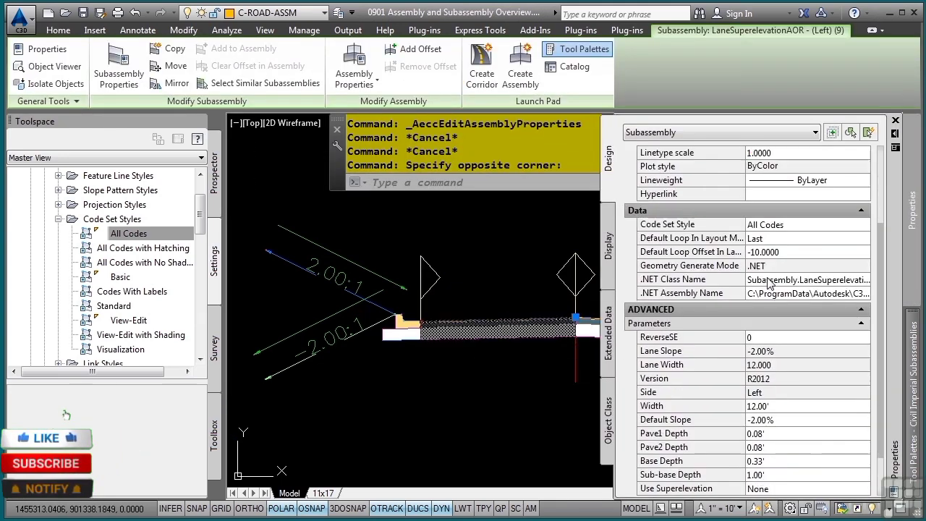
{"action": "scroll", "coordinate": [746, 367], "scroll_direction": "down", "scroll_amount": 1}
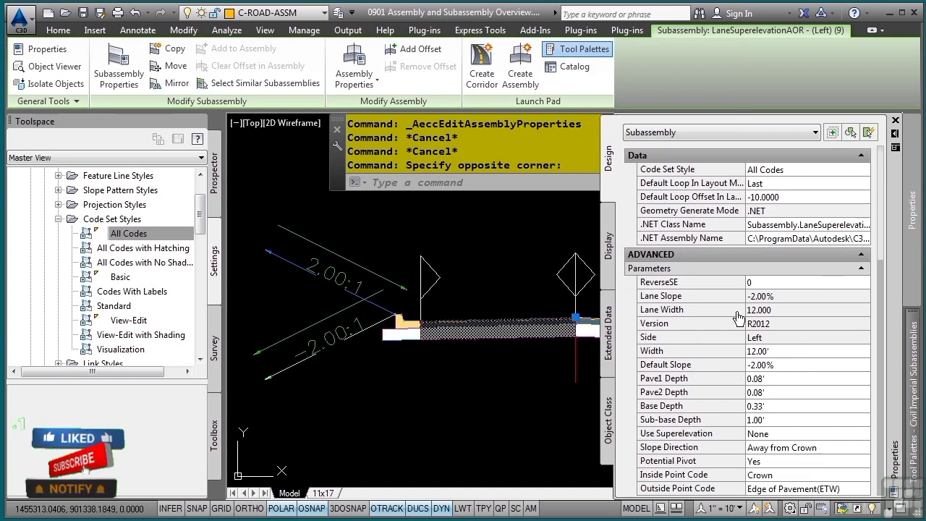
{"action": "left_click", "coordinate": [767, 351]}
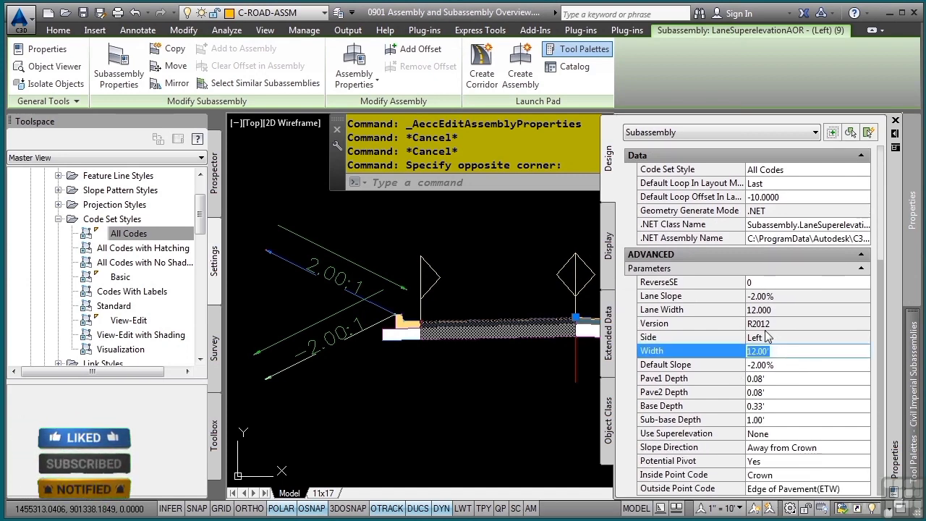
{"action": "type", "text": "14"}
{"action": "key", "text": "Tab"}
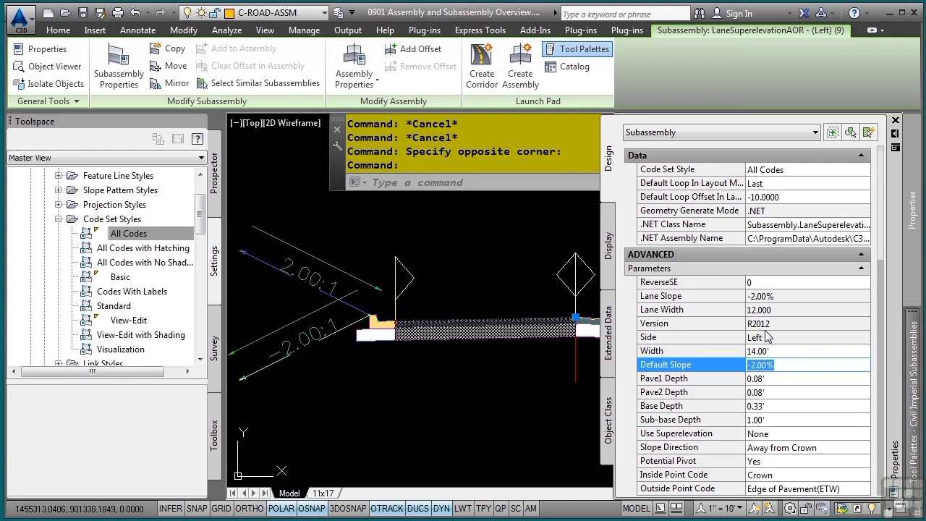
- Set the left lane subassembly's width back to 12 feet
{"action": "left_click", "coordinate": [790, 353]}
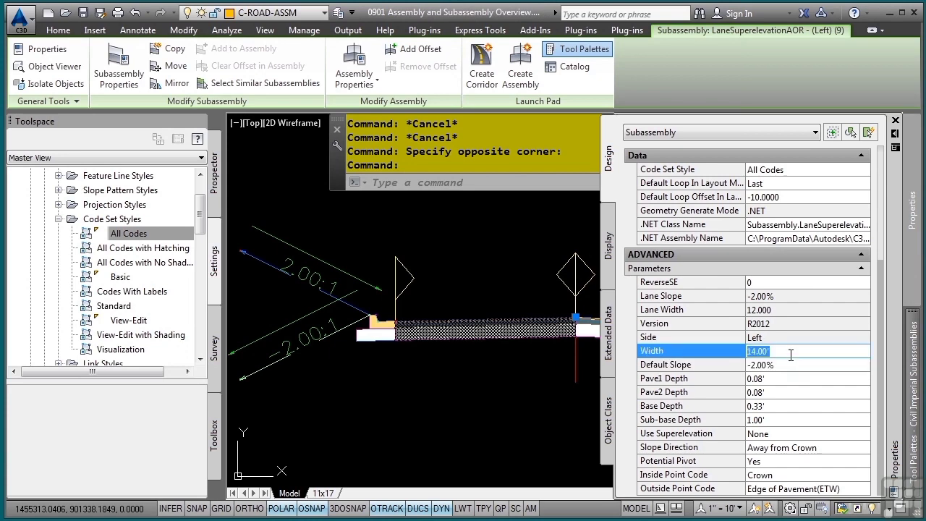
{"action": "type", "text": "12"}
{"action": "key", "text": "Tab"}
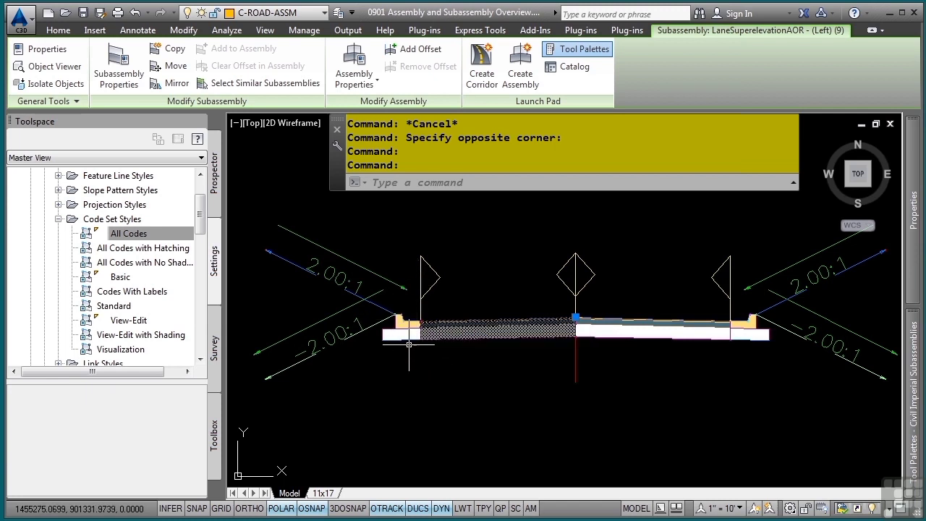
- Review the left lane's parameters and codes in its subassembly properties, close them without changes, and deselect the lane
{"action": "mouse_move", "coordinate": [407, 330]}
{"action": "left_click", "coordinate": [105, 69]}
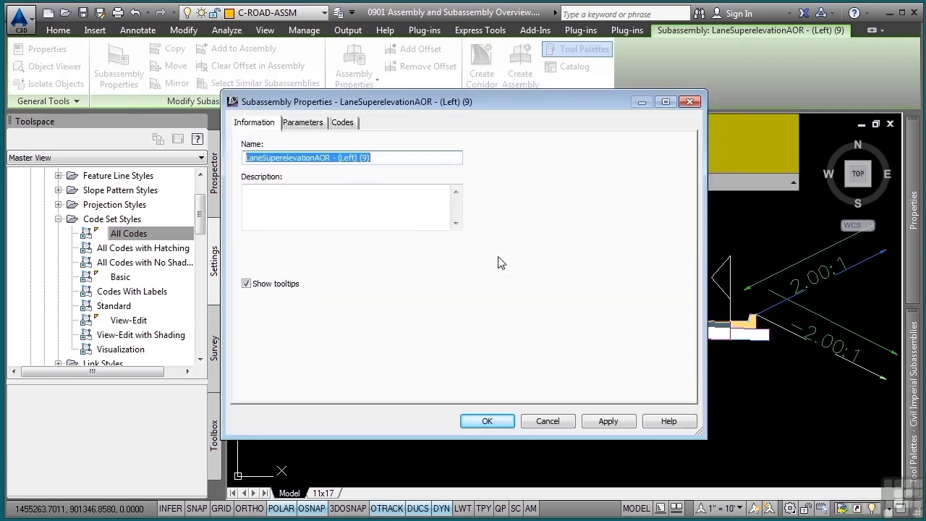
{"action": "left_click", "coordinate": [311, 122]}
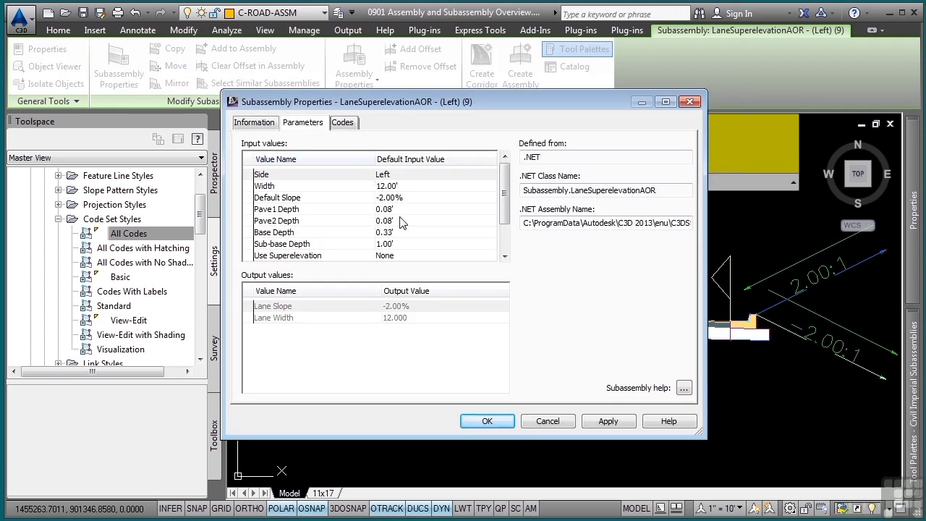
{"action": "left_click_drag", "start_coordinate": [503, 192], "coordinate": [503, 216]}
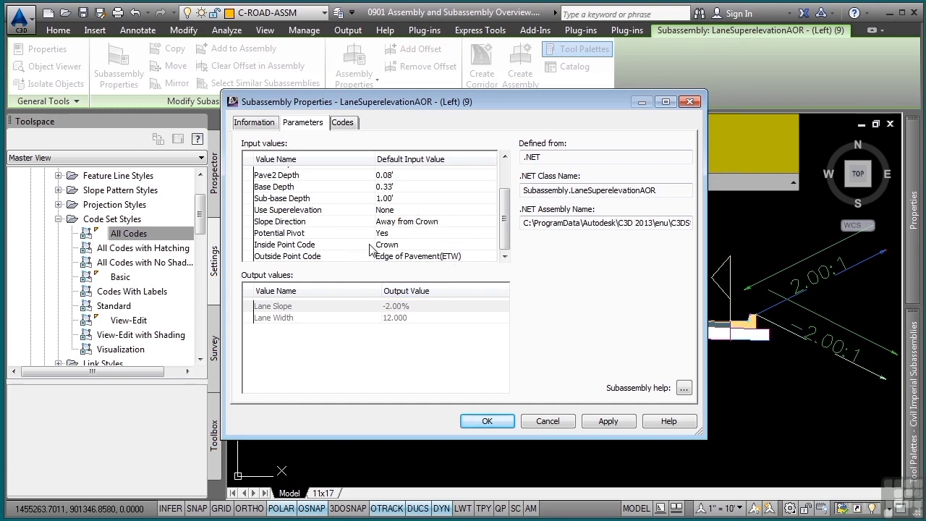
{"action": "left_click", "coordinate": [351, 127]}
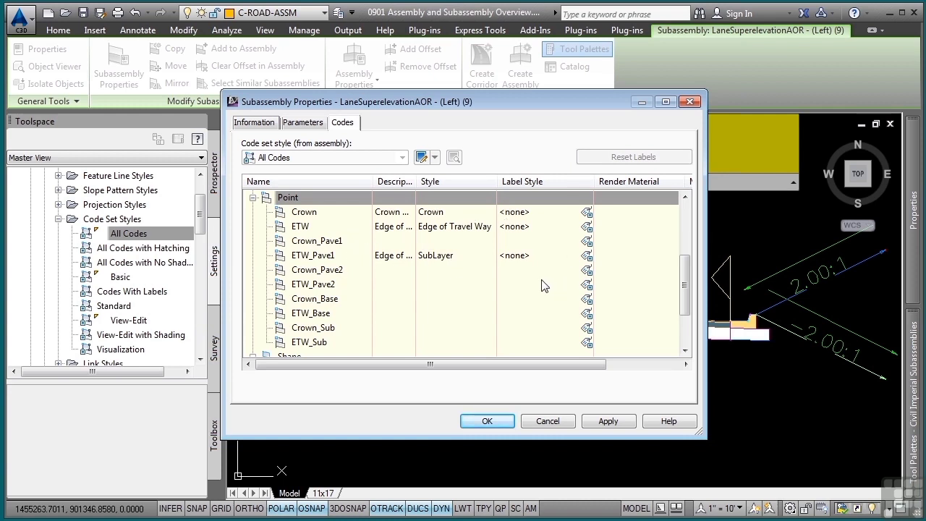
{"action": "left_click", "coordinate": [553, 422]}
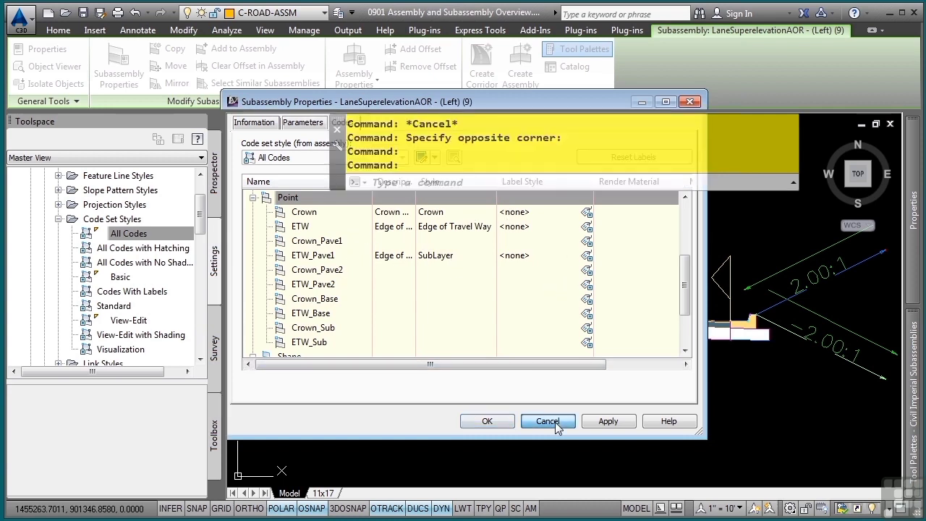
{"action": "key", "text": "Escape"}
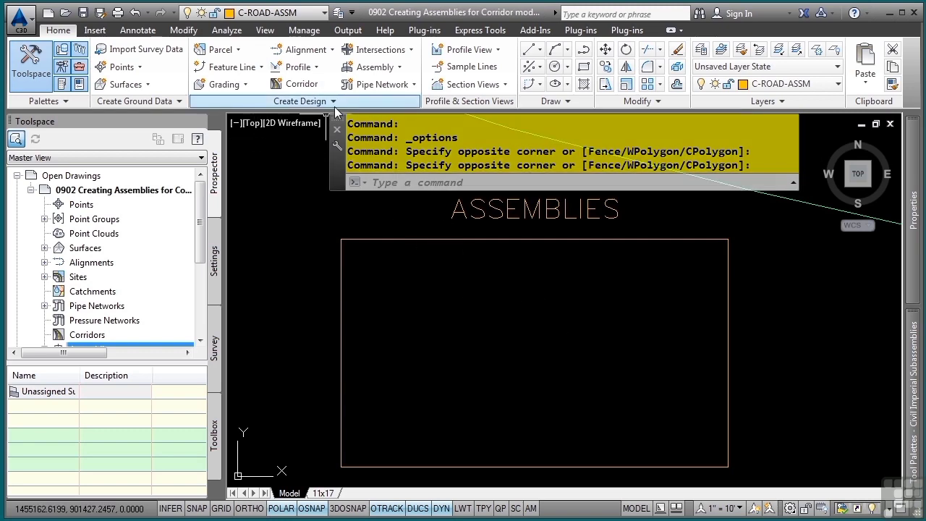
- Create a Divided Crowned Road assembly named 2 Lane with Sidewalk, with Basic style and All Codes, placing its baseline inside the ASSEMBLIES rectangle
{"action": "left_click", "coordinate": [382, 72]}
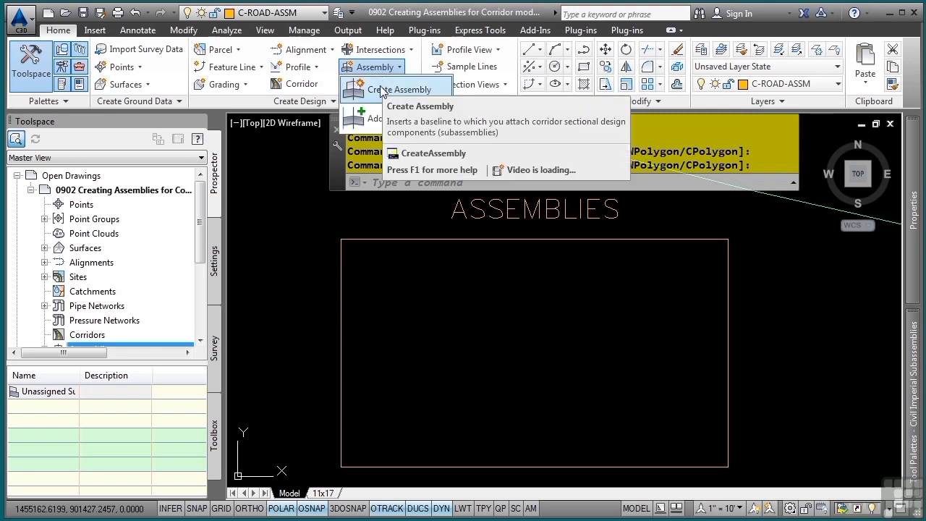
{"action": "left_click", "coordinate": [381, 90]}
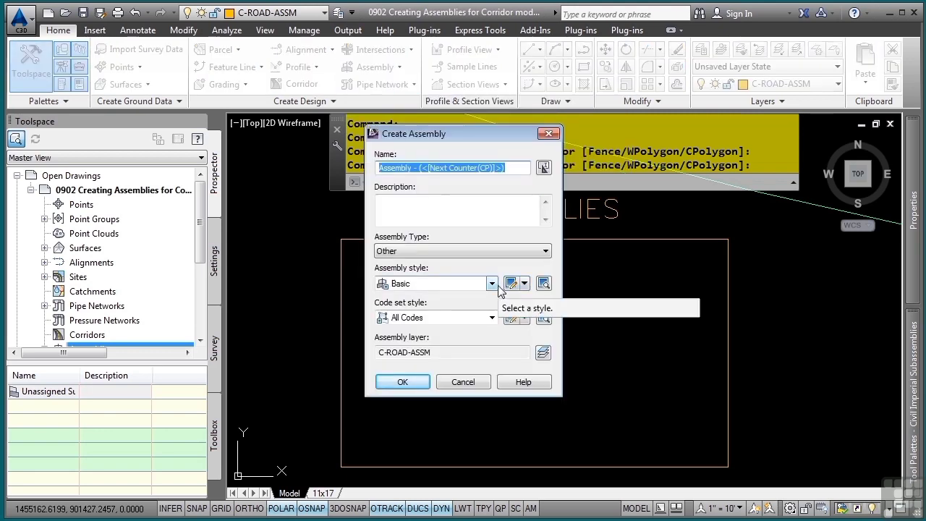
{"action": "type", "text": "2"}
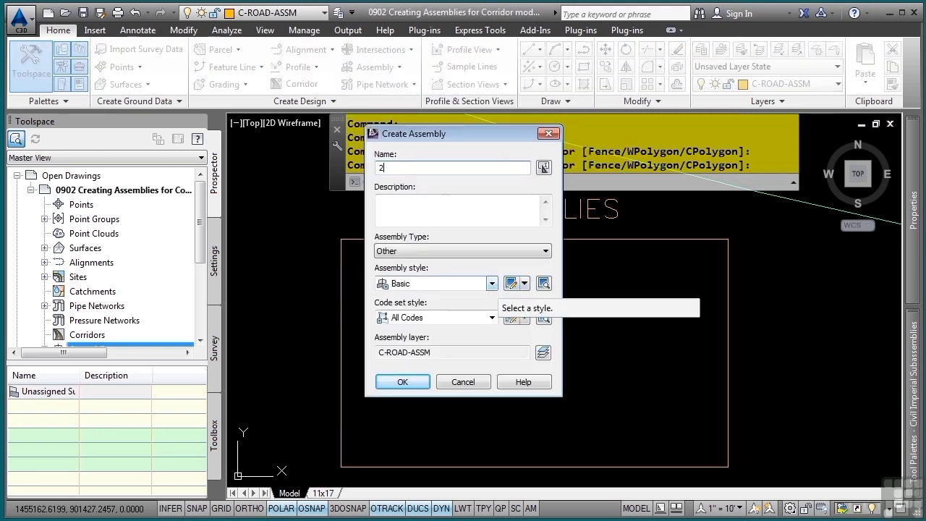
{"action": "type", "text": " Lane with Sidewalk"}
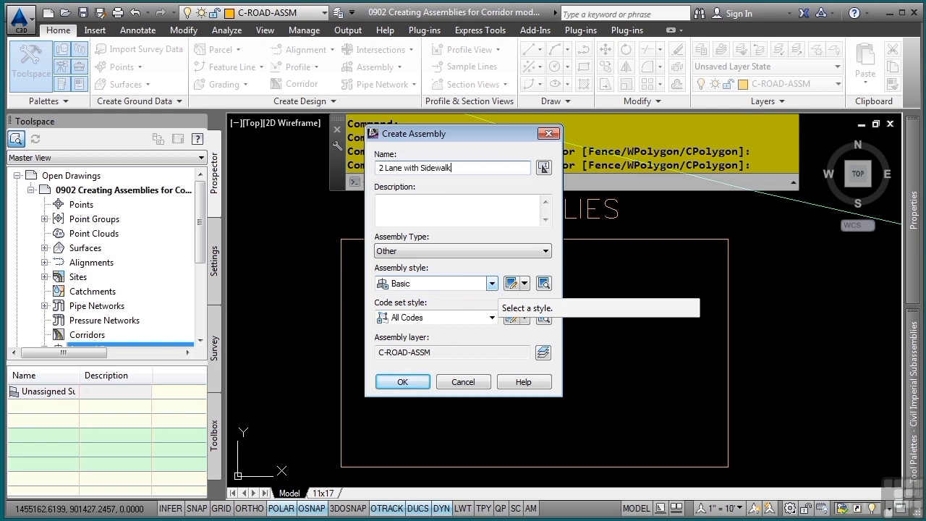
{"action": "left_click", "coordinate": [498, 252]}
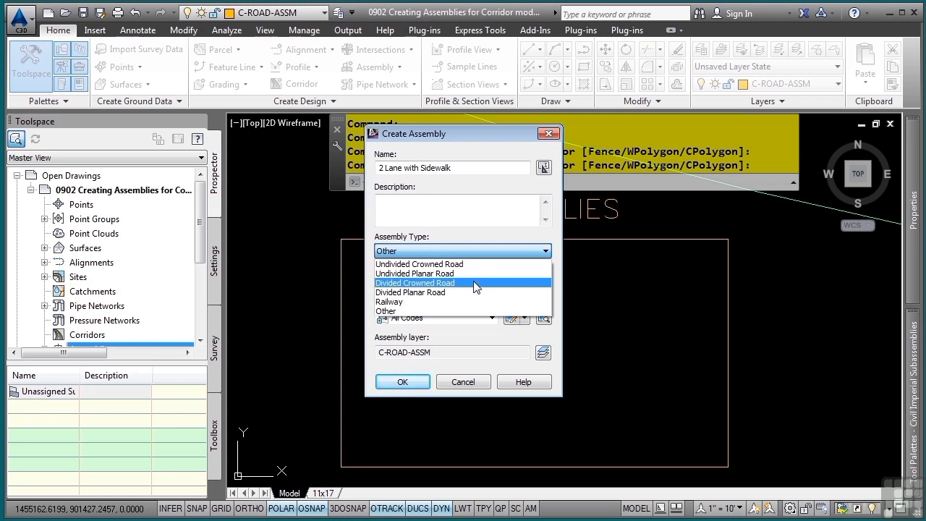
{"action": "left_click", "coordinate": [481, 283]}
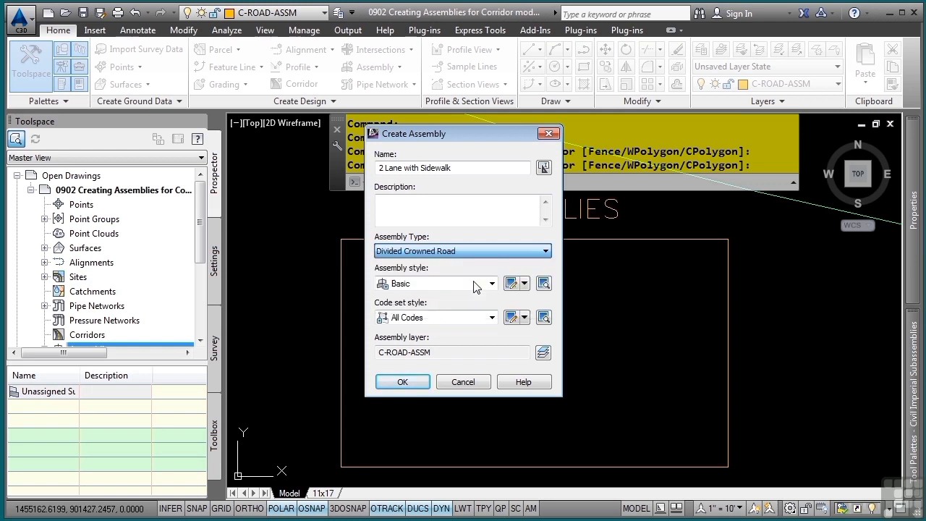
{"action": "left_click", "coordinate": [426, 288]}
{"action": "left_click", "coordinate": [427, 288]}
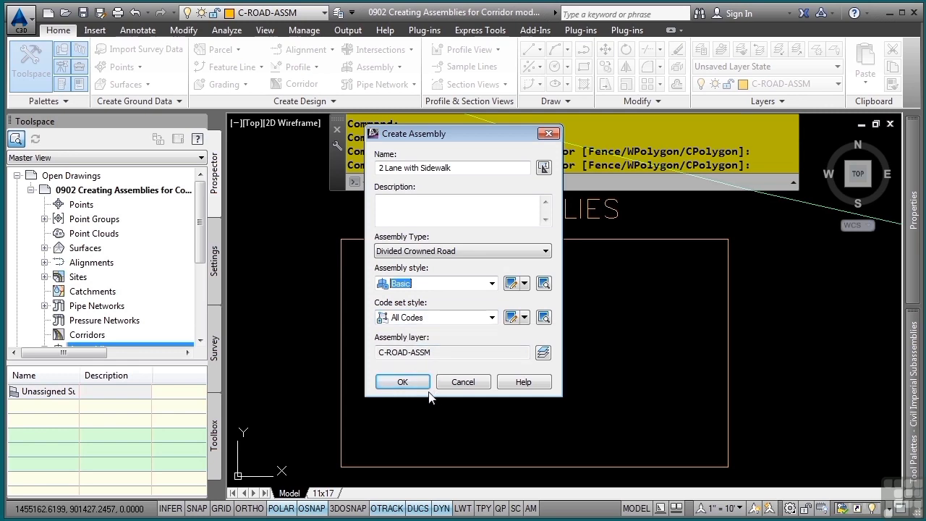
{"action": "left_click", "coordinate": [403, 381]}
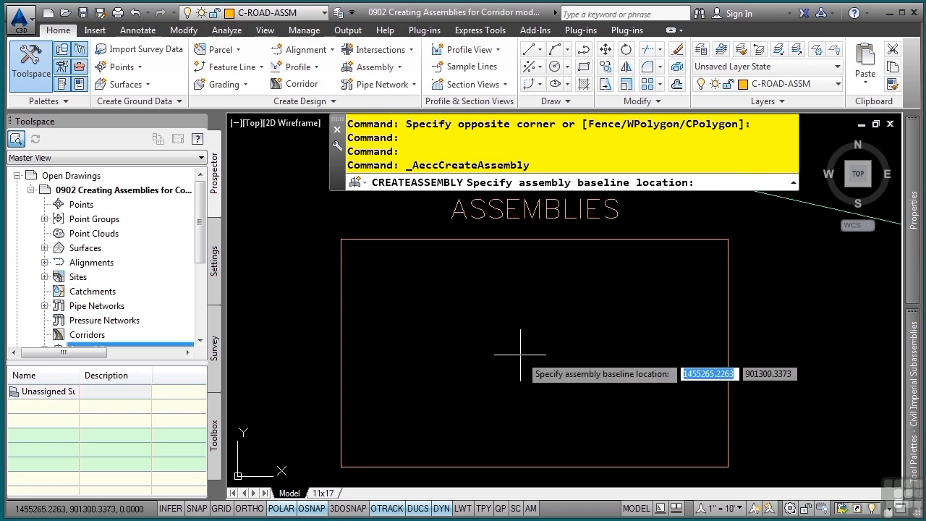
{"action": "left_click", "coordinate": [515, 293]}
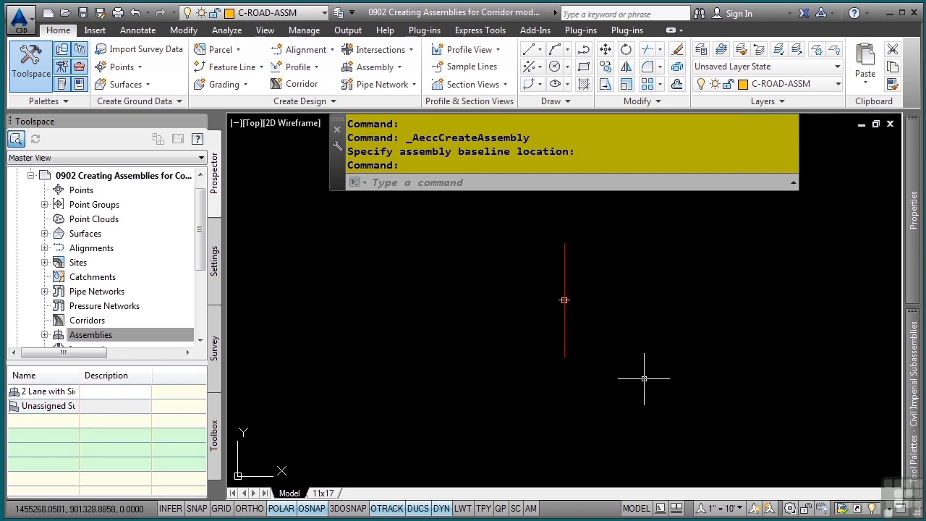
- Review the LaneSuperelevationAOR subassembly's help topic, including its input parameters, target parameters and point, link and shape codes, and close it
{"action": "mouse_move", "coordinate": [918, 421]}
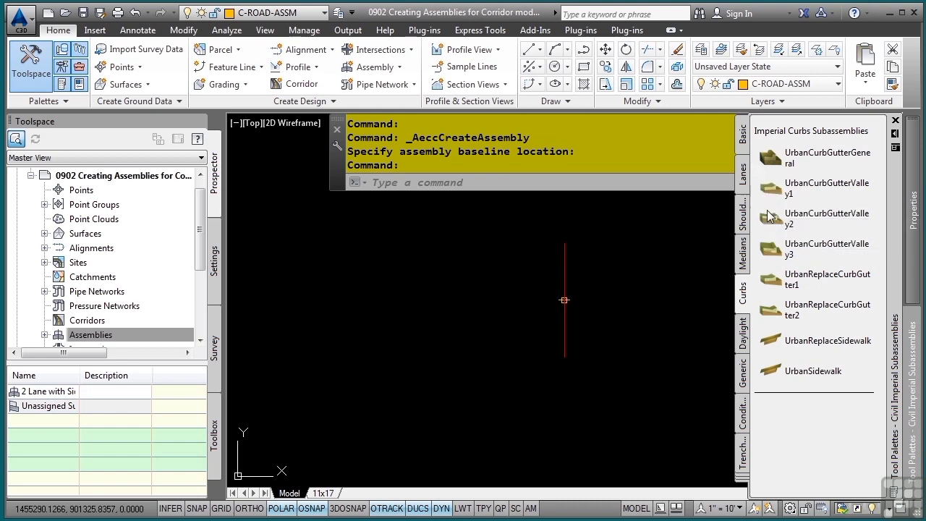
{"action": "left_click", "coordinate": [742, 174]}
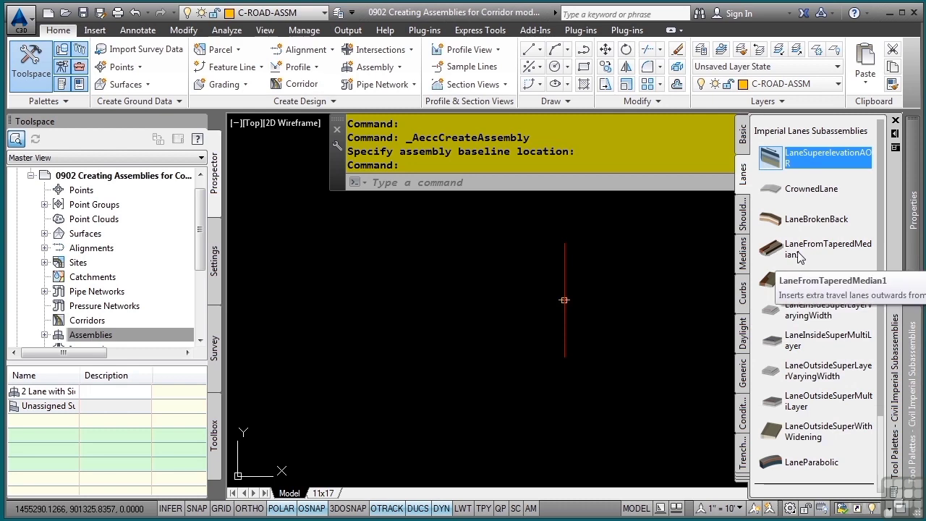
{"action": "right_click", "coordinate": [774, 163]}
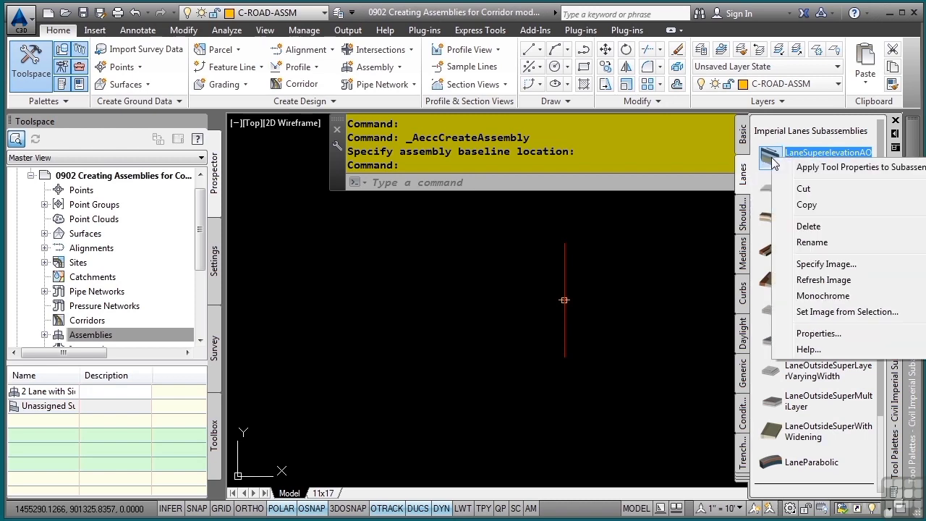
{"action": "left_click", "coordinate": [808, 348]}
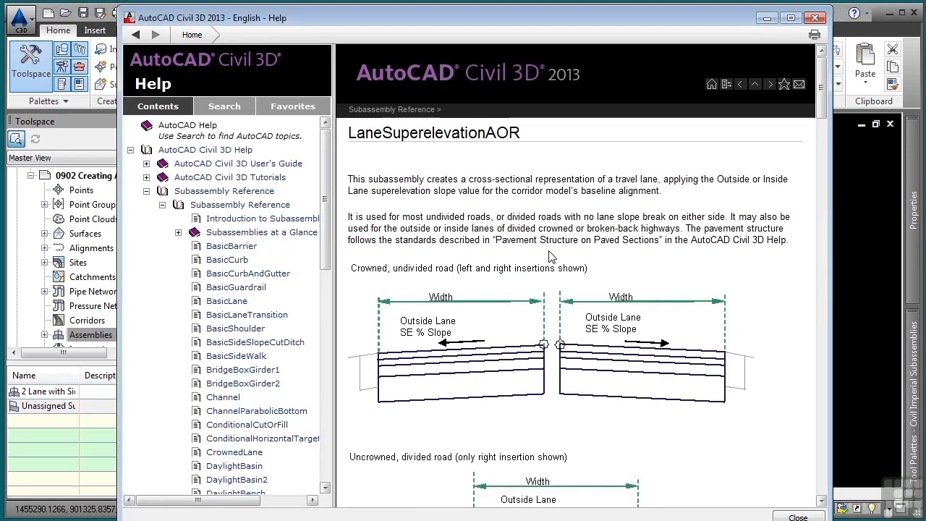
{"action": "scroll", "coordinate": [549, 257], "scroll_direction": "down", "scroll_amount": 6}
{"action": "scroll", "coordinate": [549, 257], "scroll_direction": "down", "scroll_amount": 7}
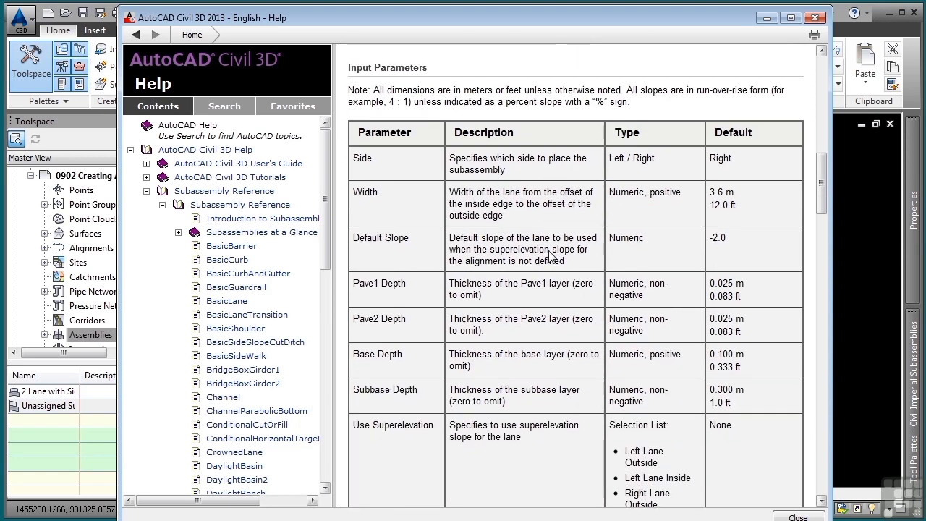
{"action": "scroll", "coordinate": [548, 257], "scroll_direction": "down", "scroll_amount": 5}
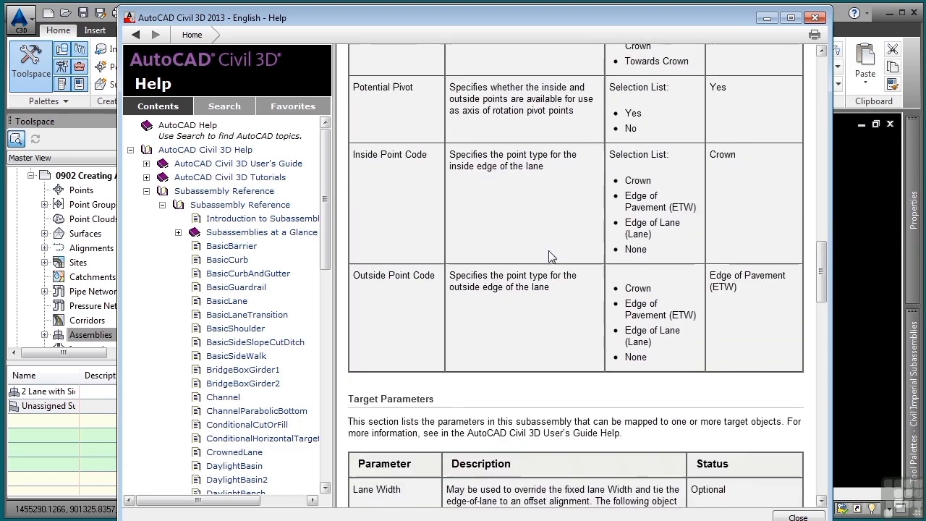
{"action": "scroll", "coordinate": [549, 257], "scroll_direction": "down", "scroll_amount": 10}
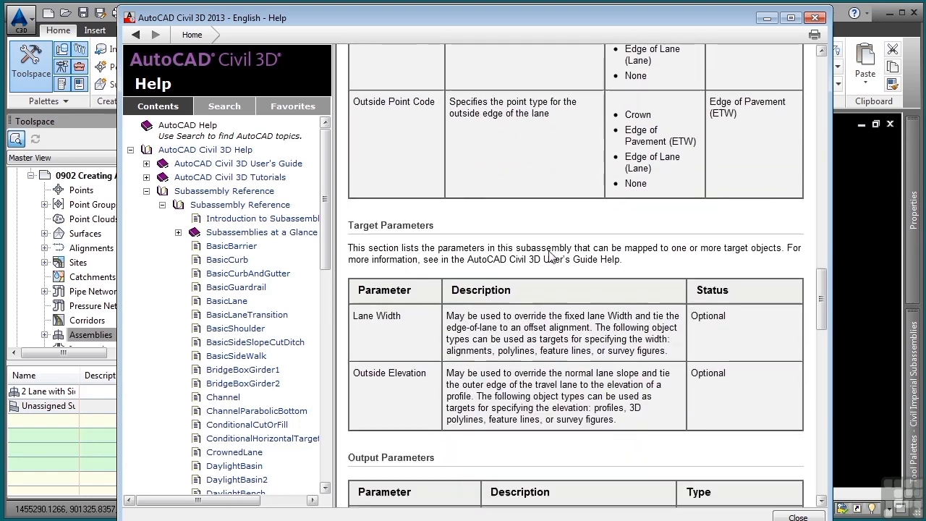
{"action": "scroll", "coordinate": [549, 257], "scroll_direction": "down", "scroll_amount": 12}
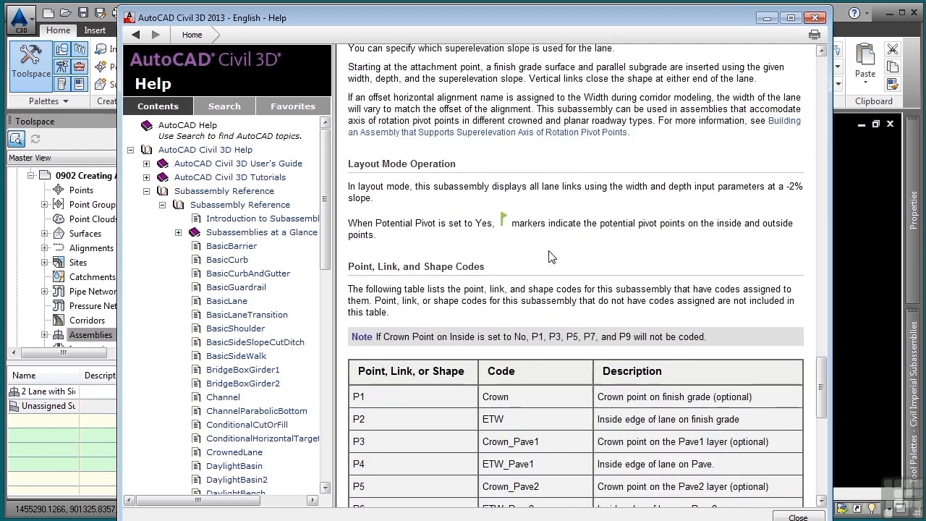
{"action": "left_click", "coordinate": [814, 18]}
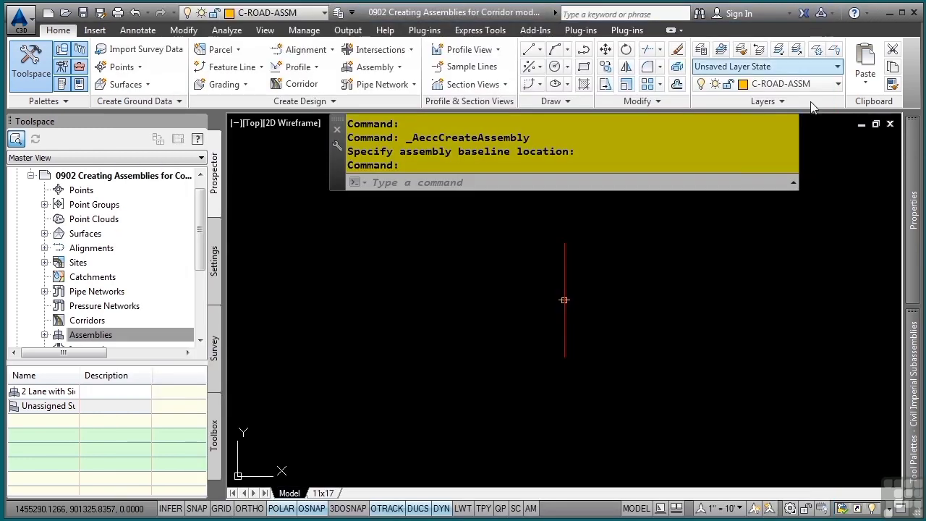
- Attach a right-side LaneSuperelevationAOR subassembly, 12 feet wide with a -2% default slope, to the new assembly's baseline marker
{"action": "mouse_move", "coordinate": [911, 349]}
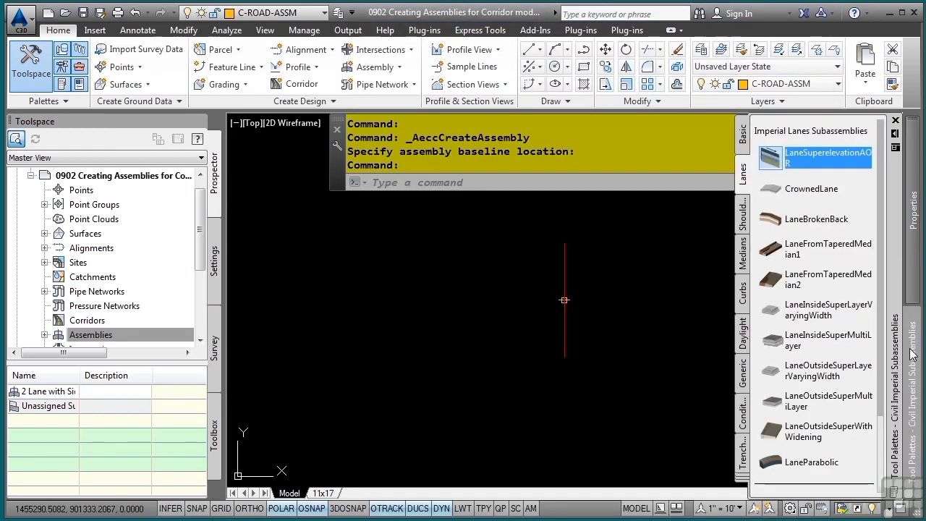
{"action": "left_click", "coordinate": [786, 164]}
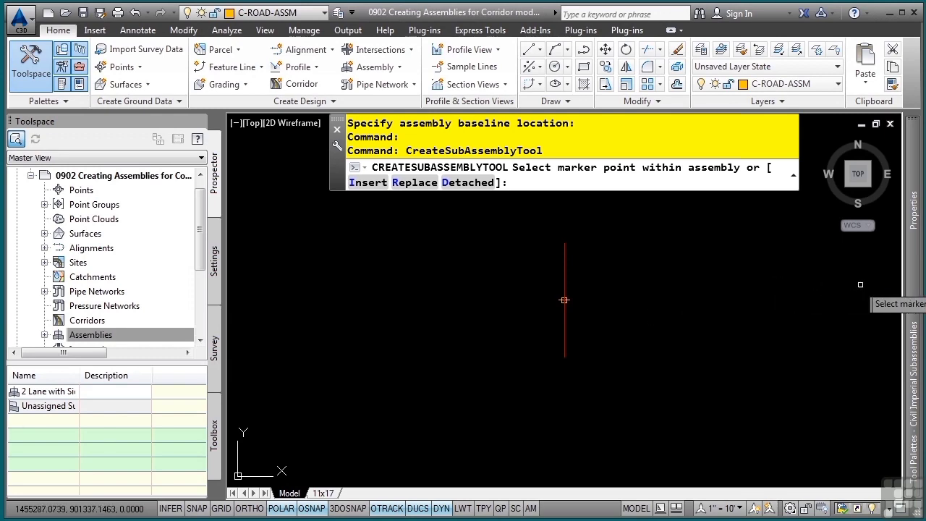
{"action": "mouse_move", "coordinate": [908, 259]}
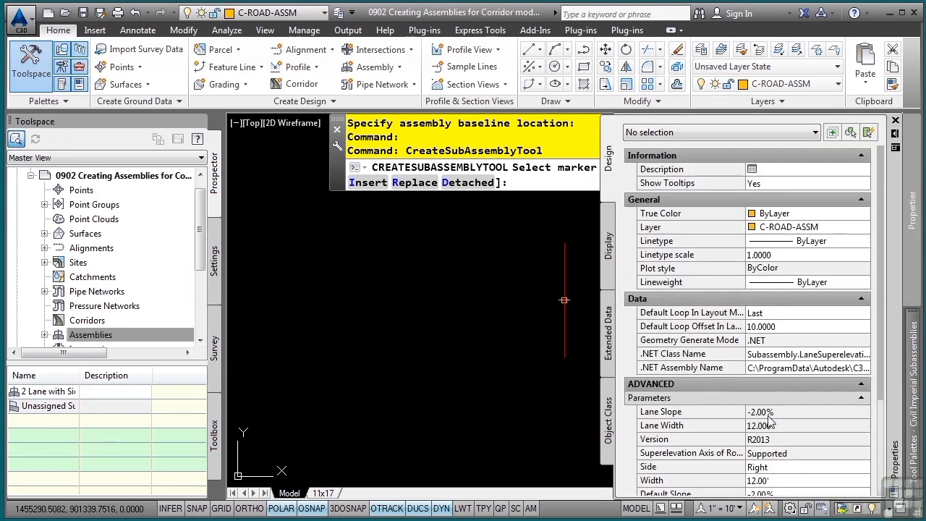
{"action": "scroll", "coordinate": [769, 420], "scroll_direction": "down", "scroll_amount": 3}
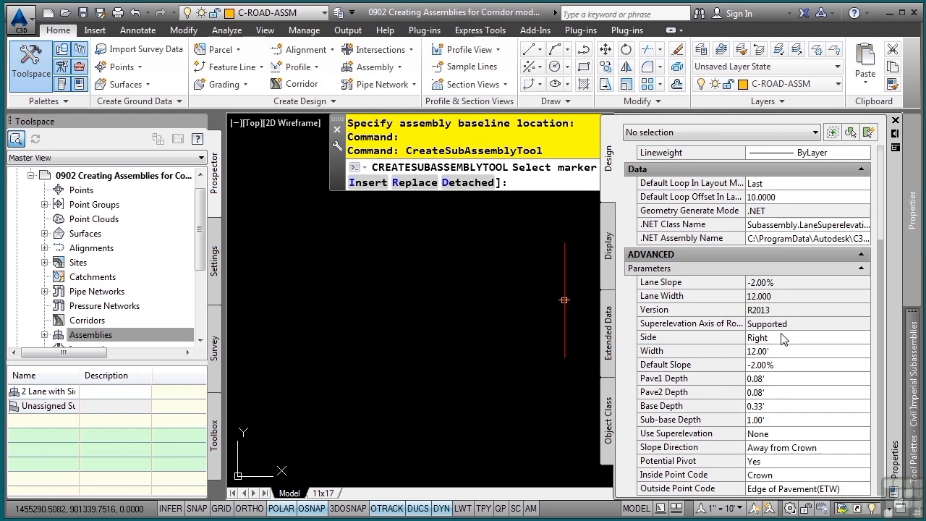
{"action": "left_click", "coordinate": [770, 392]}
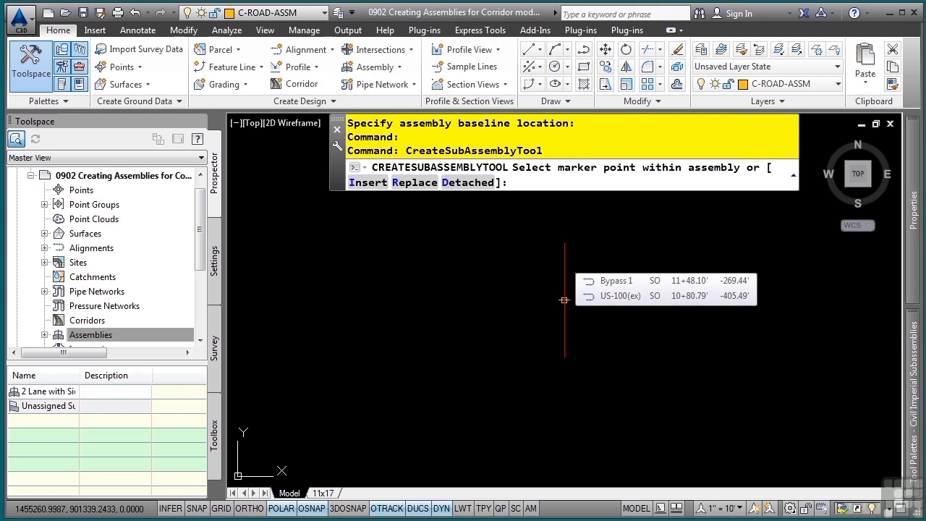
{"action": "left_click", "coordinate": [565, 300]}
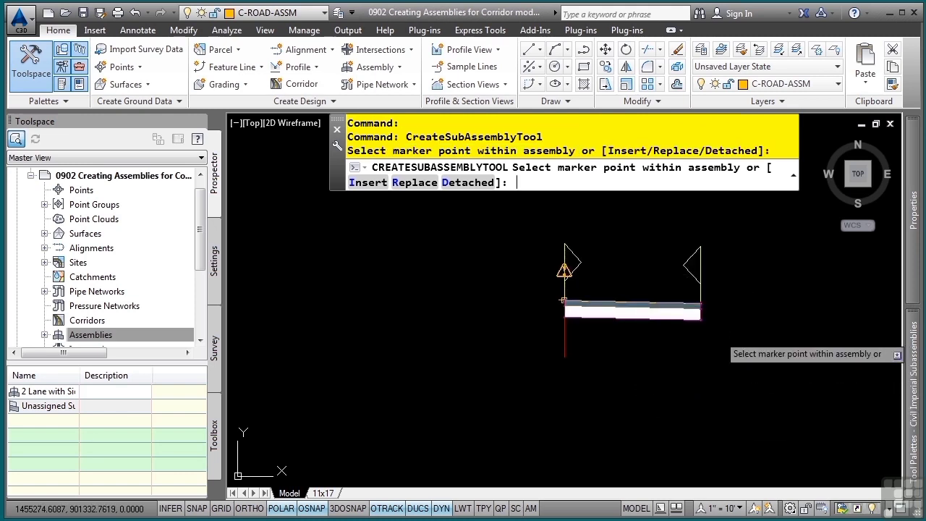
{"action": "key", "text": "Escape"}
{"action": "key", "text": "Escape"}
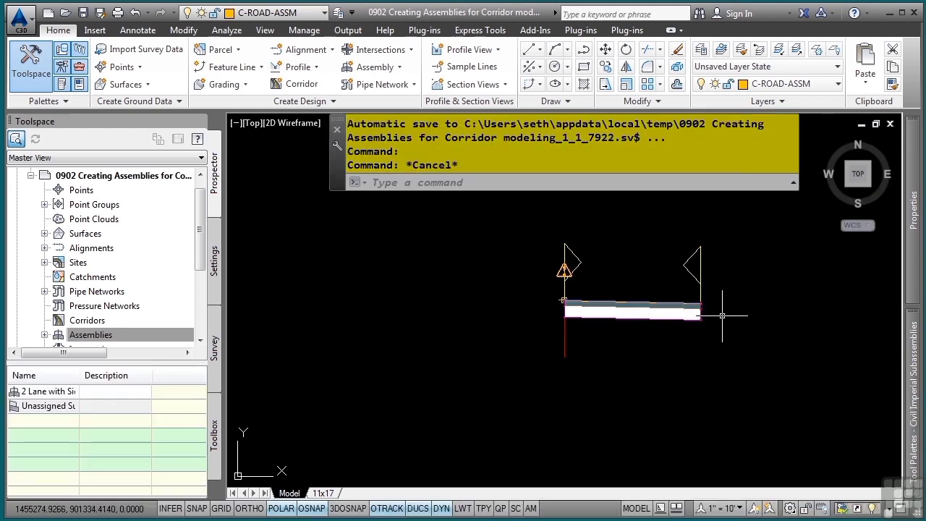
- Attach a right-side UrbanCurbGutterGeneral subassembly by its gutter edge to the upper outside edge point of the right lane
{"action": "mouse_move", "coordinate": [915, 383]}
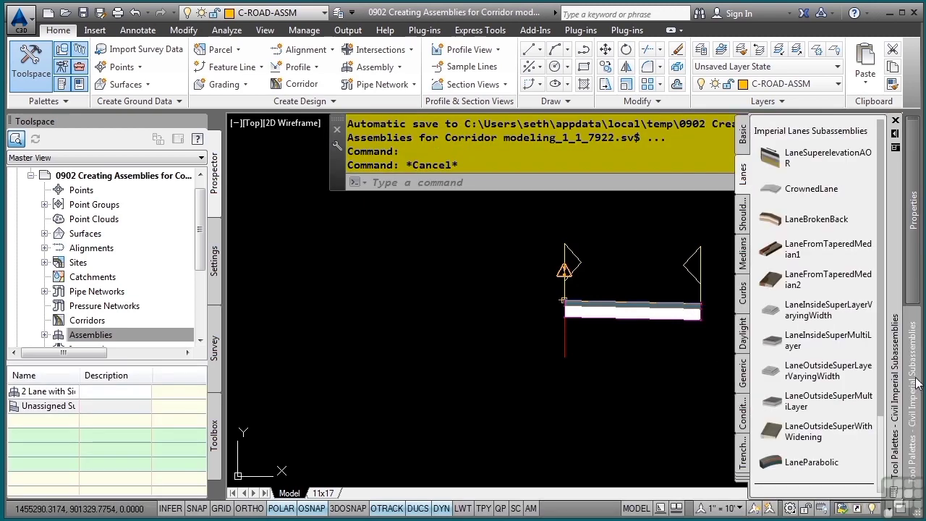
{"action": "left_click", "coordinate": [745, 296]}
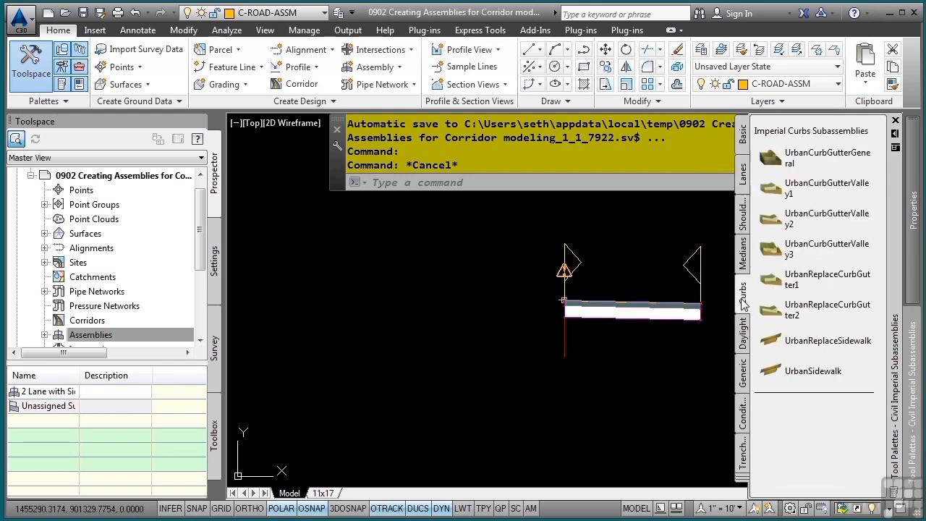
{"action": "left_click", "coordinate": [767, 157]}
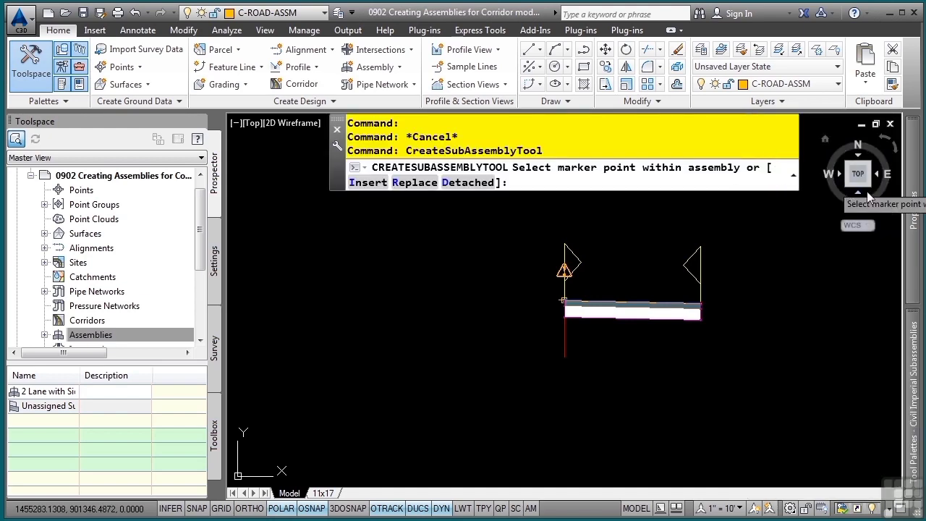
{"action": "scroll", "coordinate": [726, 228], "scroll_direction": "down", "scroll_amount": 5}
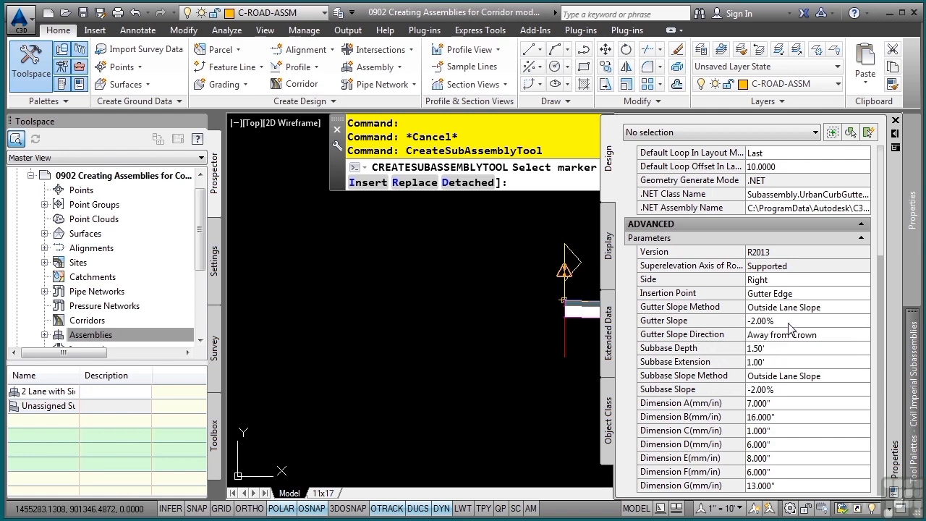
{"action": "scroll", "coordinate": [597, 322], "scroll_direction": "up", "scroll_amount": 5}
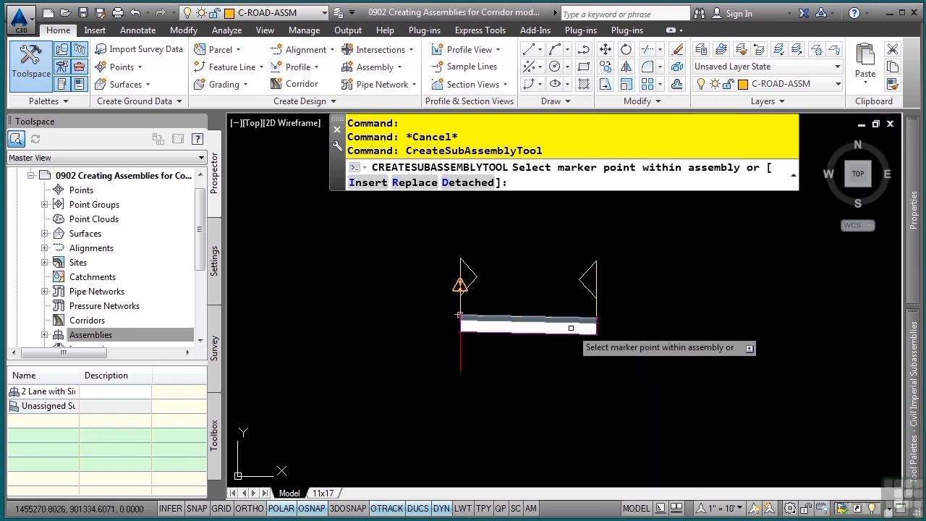
{"action": "scroll", "coordinate": [624, 299], "scroll_direction": "up", "scroll_amount": 2}
{"action": "scroll", "coordinate": [624, 300], "scroll_direction": "up", "scroll_amount": 3}
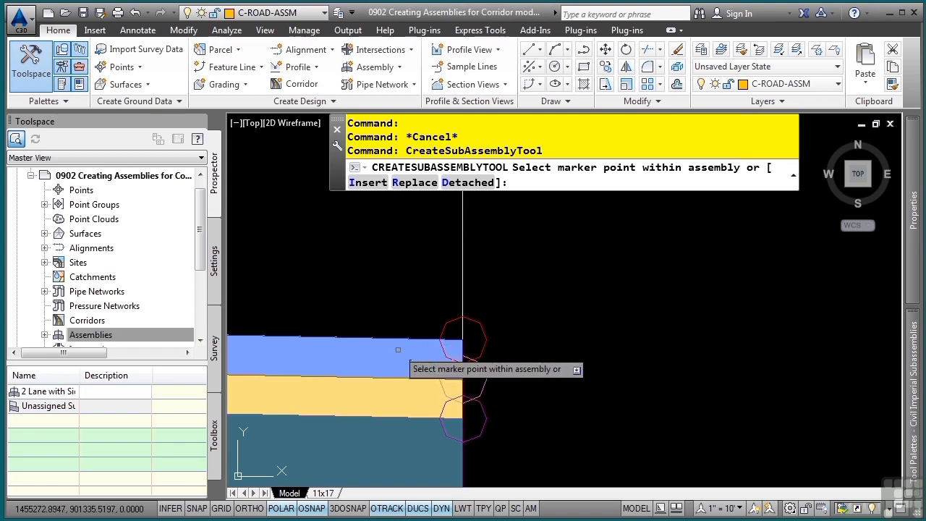
{"action": "scroll", "coordinate": [477, 323], "scroll_direction": "down", "scroll_amount": 1}
{"action": "scroll", "coordinate": [656, 399], "scroll_direction": "down", "scroll_amount": 3}
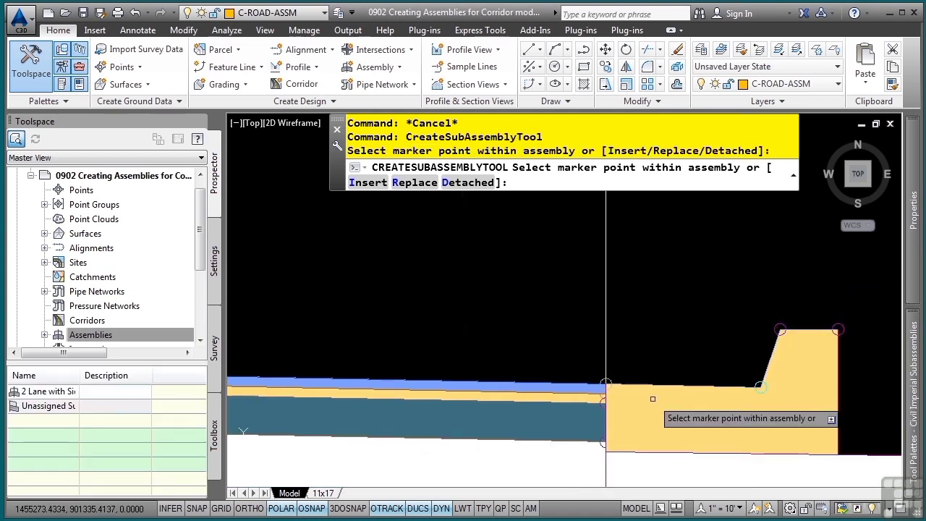
{"action": "scroll", "coordinate": [656, 399], "scroll_direction": "down", "scroll_amount": 3}
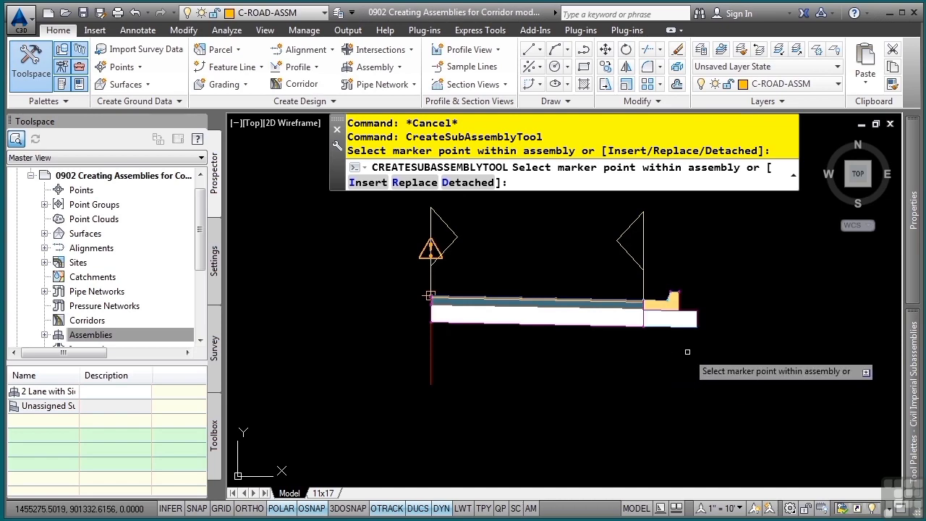
{"action": "key", "text": "Escape"}
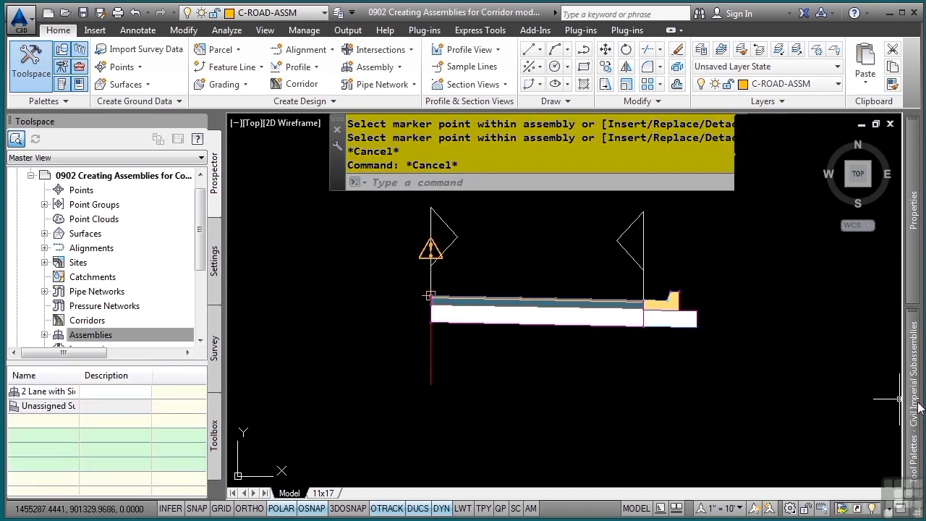
{"action": "mouse_move", "coordinate": [830, 365]}
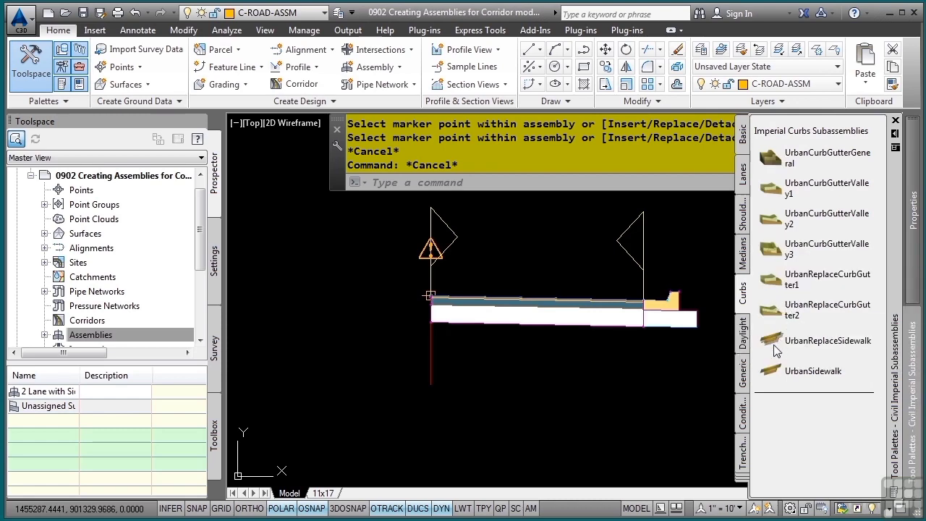
- Look through the Daylight and Conditional subassemblies, then return to the Daylight set
{"action": "left_click", "coordinate": [742, 335]}
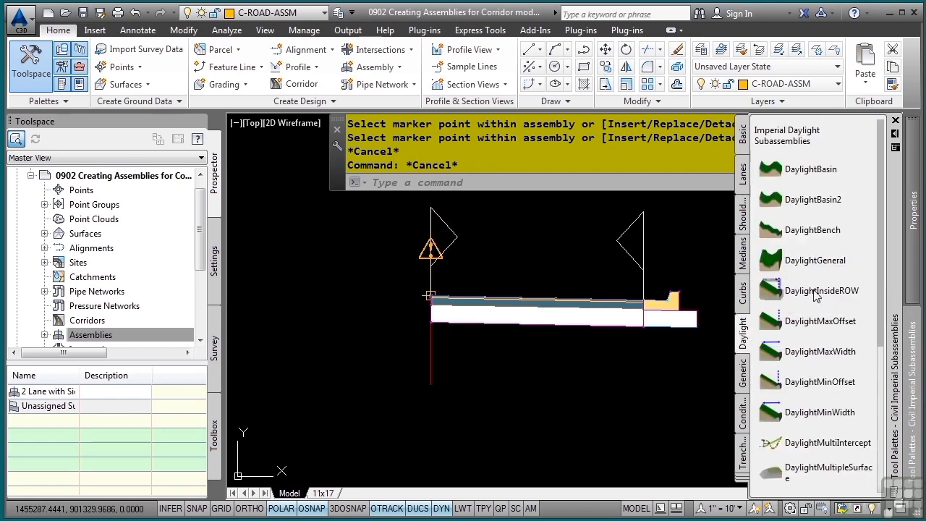
{"action": "left_click", "coordinate": [746, 421]}
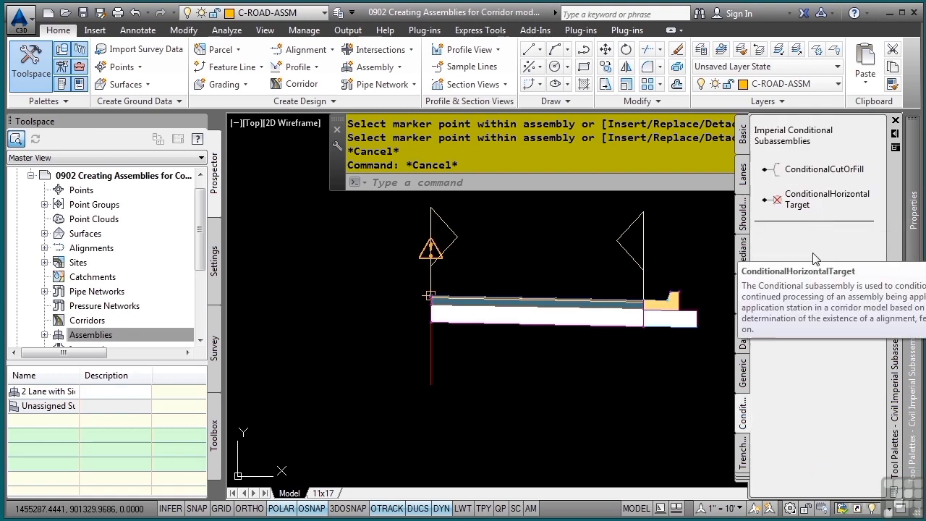
{"action": "left_click", "coordinate": [747, 343]}
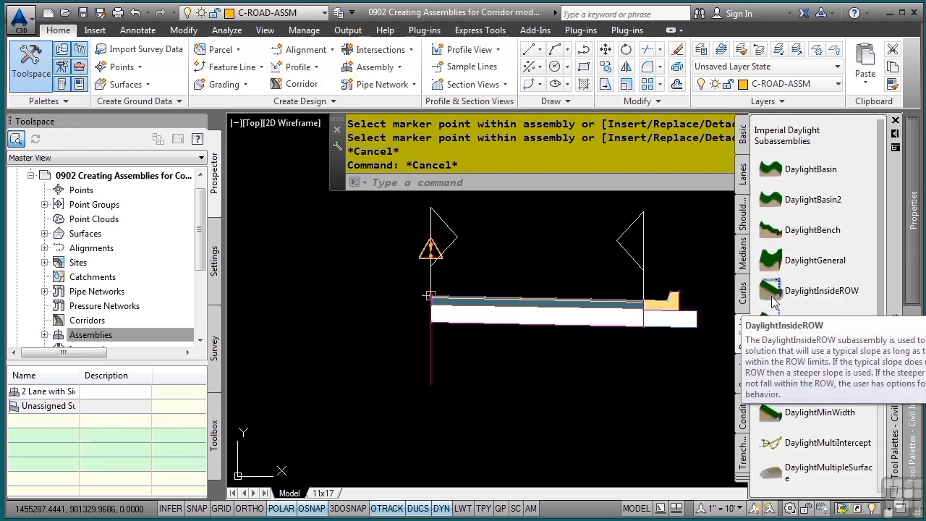
- Start adding a right-side DaylightGeneral subassembly and review its cut and fill widths, slopes and Include Guardrail options
{"action": "left_click", "coordinate": [770, 259]}
{"action": "mouse_move", "coordinate": [915, 270]}
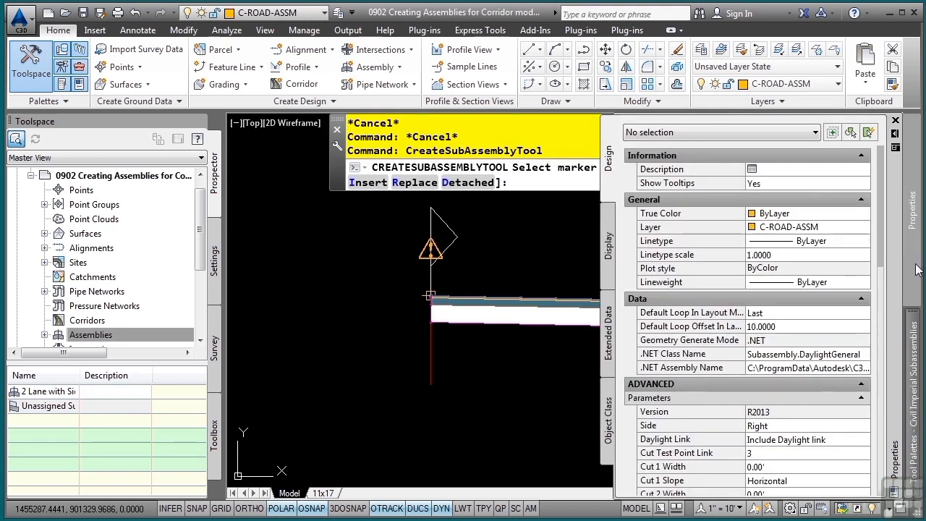
{"action": "scroll", "coordinate": [766, 246], "scroll_direction": "down", "scroll_amount": 4}
{"action": "scroll", "coordinate": [752, 275], "scroll_direction": "down", "scroll_amount": 1}
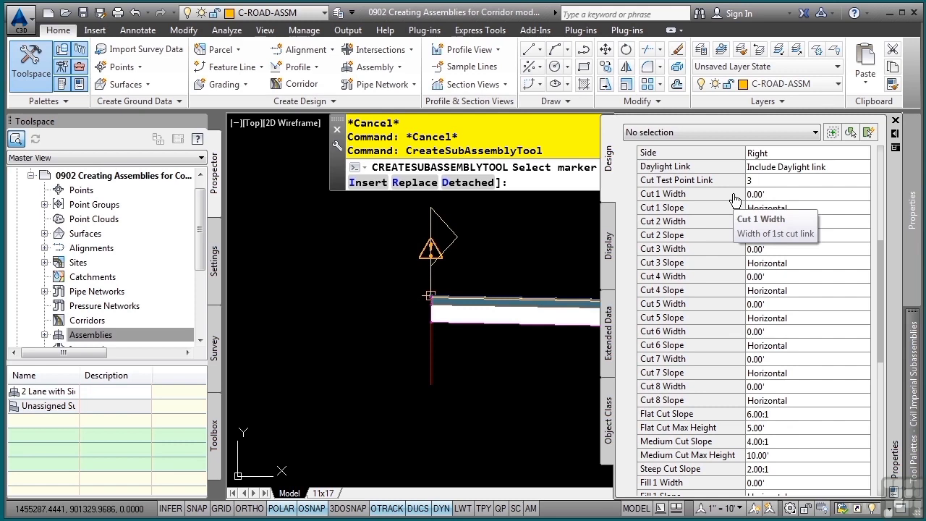
{"action": "left_click", "coordinate": [784, 194]}
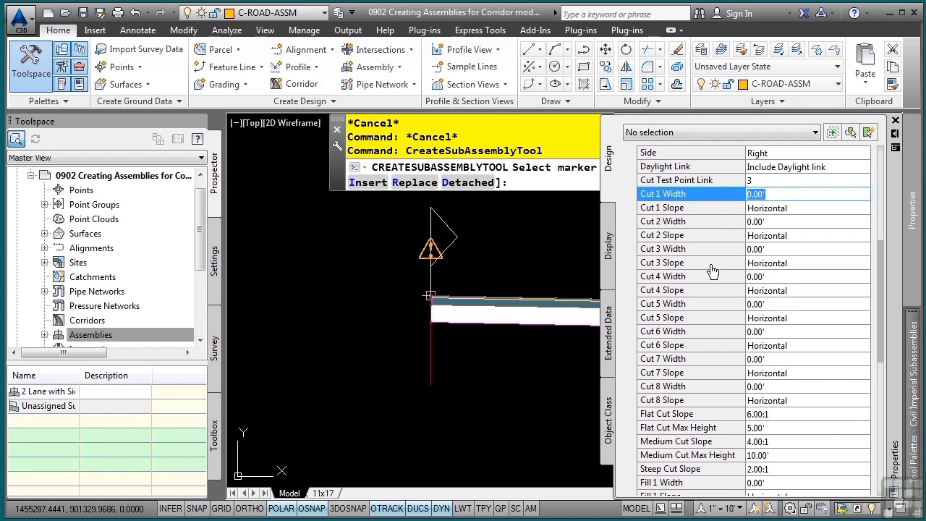
{"action": "scroll", "coordinate": [724, 396], "scroll_direction": "down", "scroll_amount": 5}
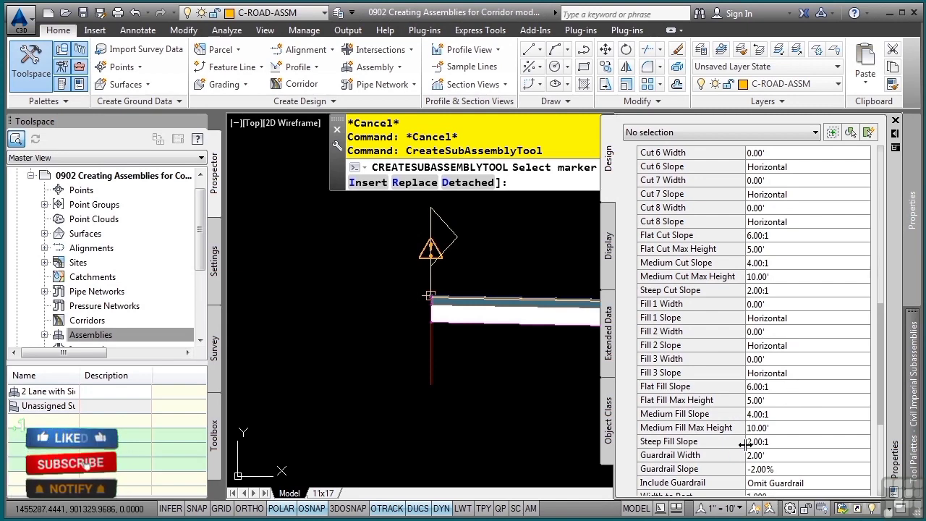
{"action": "scroll", "coordinate": [746, 454], "scroll_direction": "down", "scroll_amount": 2}
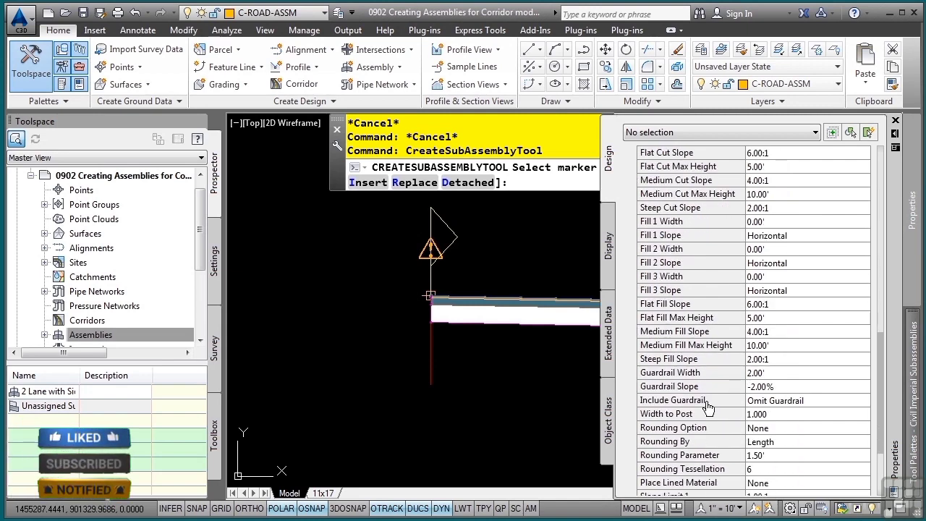
{"action": "left_click", "coordinate": [778, 407]}
{"action": "left_click", "coordinate": [778, 403]}
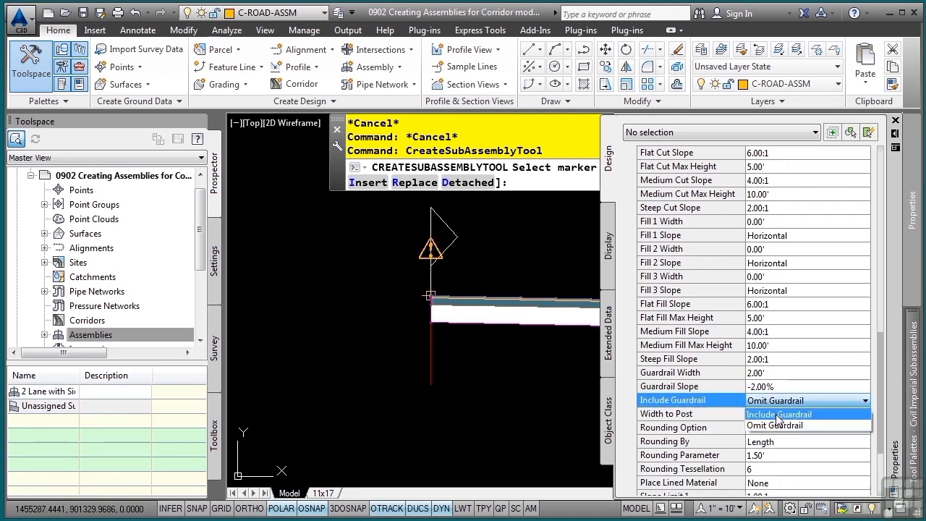
{"action": "left_click", "coordinate": [778, 414]}
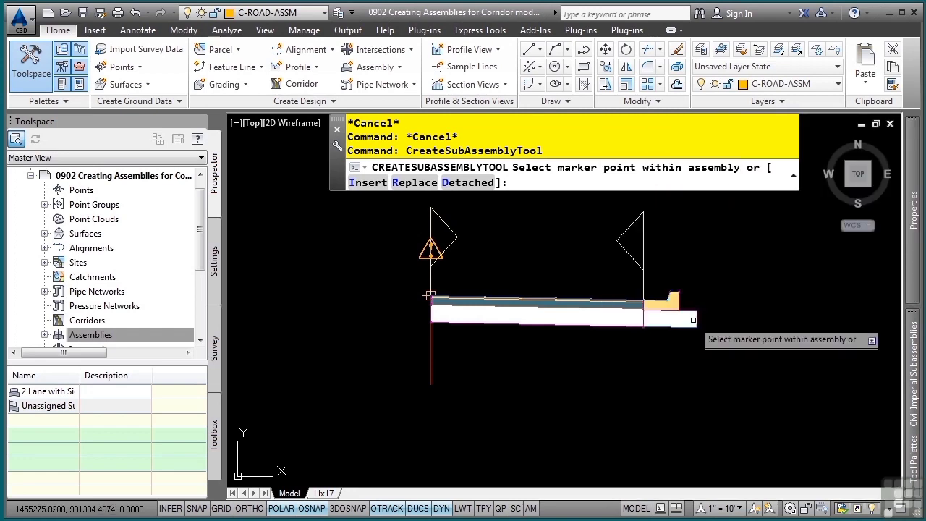
- Attach the DaylightGeneral subassembly to the top back-of-curb point of the right curb and end the placement
{"action": "scroll", "coordinate": [681, 283], "scroll_direction": "up", "scroll_amount": 5}
{"action": "scroll", "coordinate": [681, 283], "scroll_direction": "up", "scroll_amount": 4}
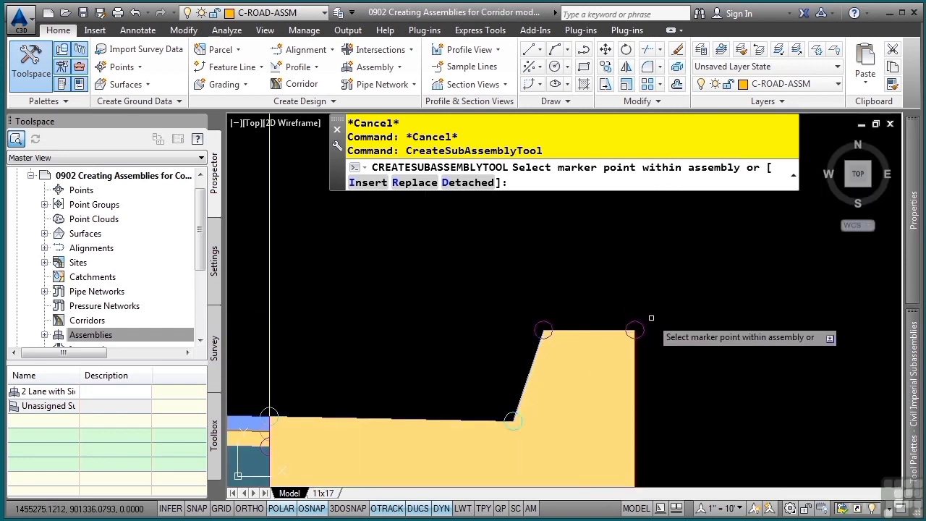
{"action": "scroll", "coordinate": [644, 328], "scroll_direction": "down", "scroll_amount": 5}
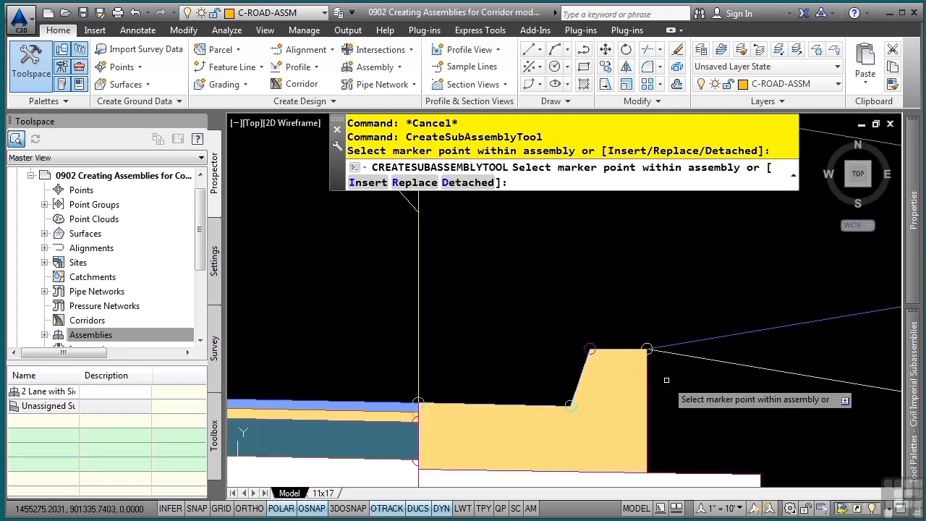
{"action": "middle_click_drag", "start_coordinate": [598, 384], "coordinate": [551, 377]}
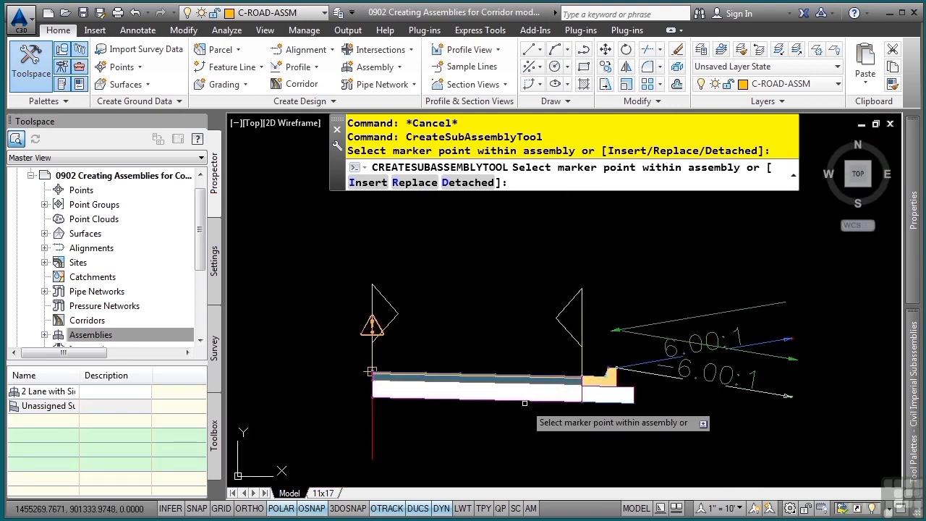
{"action": "key", "text": "Escape"}
{"action": "key", "text": "Escape"}
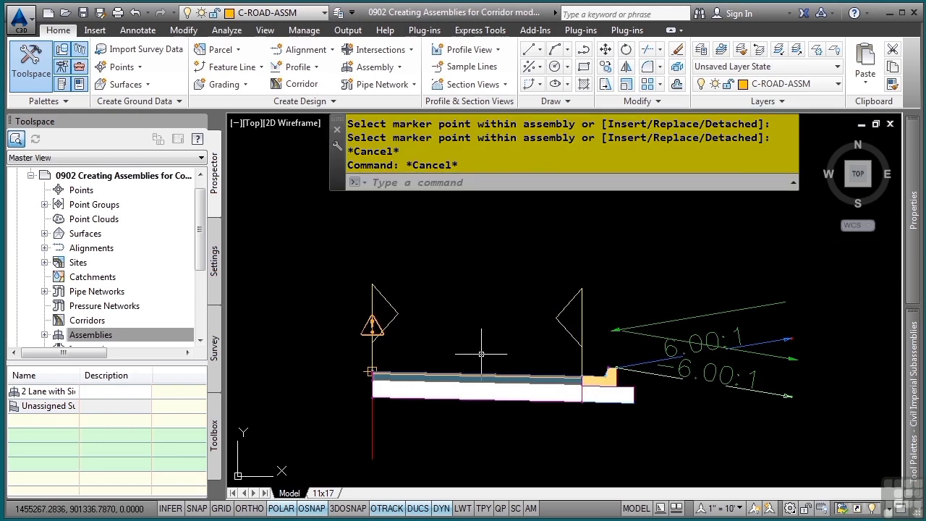
{"action": "middle_click_drag", "start_coordinate": [514, 346], "coordinate": [502, 302]}
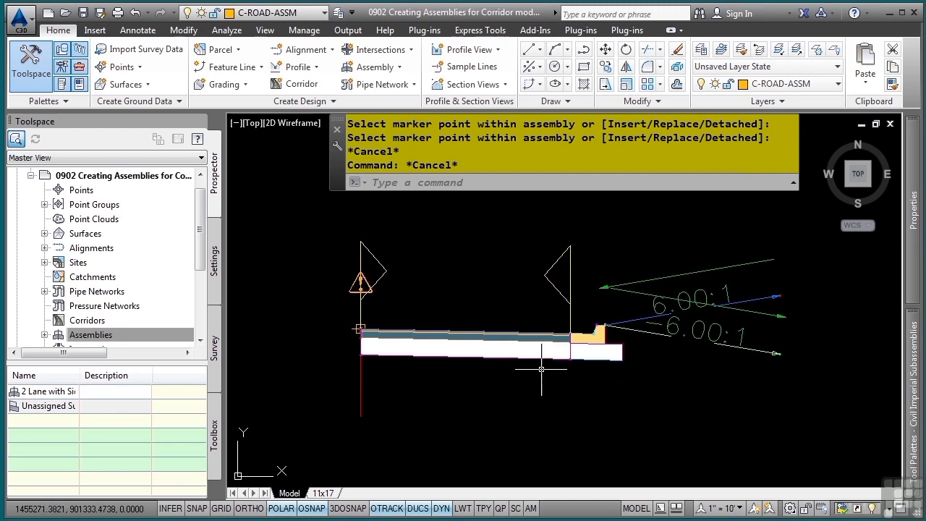
{"action": "left_click", "coordinate": [593, 343]}
{"action": "key", "text": "Escape"}
{"action": "key", "text": "Escape"}
- Mirror the right lane, curb and daylight subassemblies about the assembly's baseline marker onto the left side
{"action": "left_click", "coordinate": [526, 353]}
{"action": "left_click", "coordinate": [509, 358]}
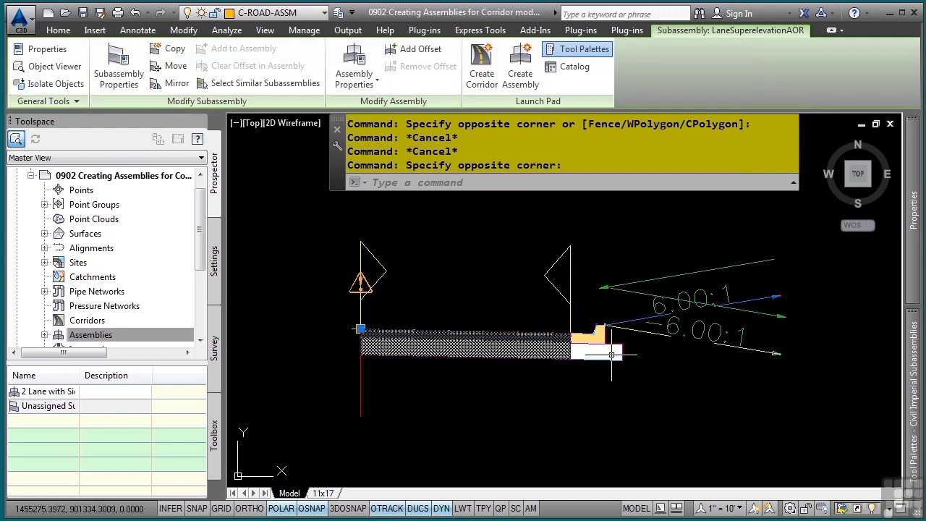
{"action": "left_click", "coordinate": [619, 362]}
{"action": "left_click", "coordinate": [598, 352]}
{"action": "left_click", "coordinate": [666, 327]}
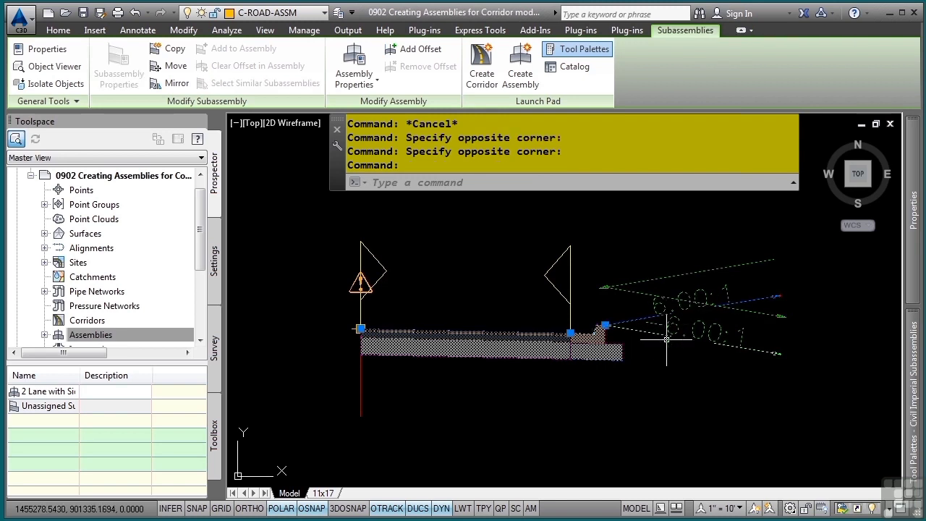
{"action": "right_click", "coordinate": [657, 385]}
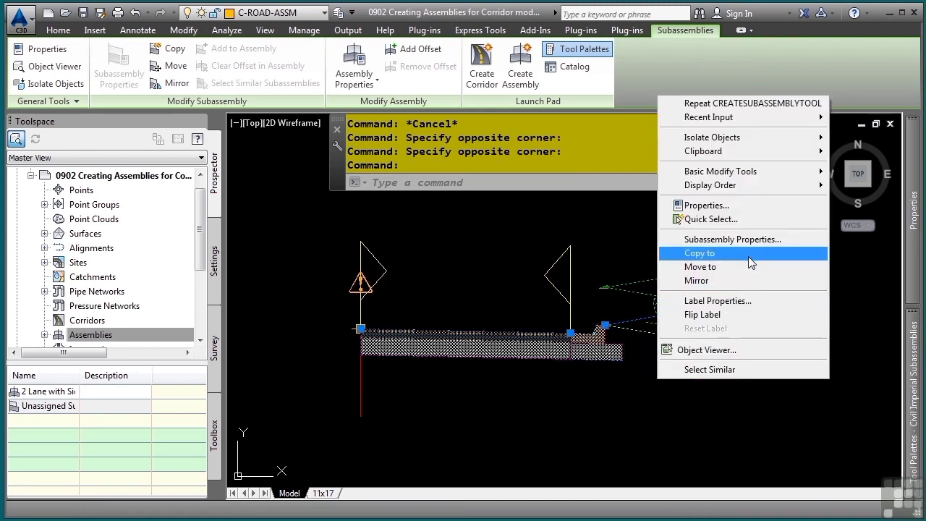
{"action": "left_click", "coordinate": [727, 287]}
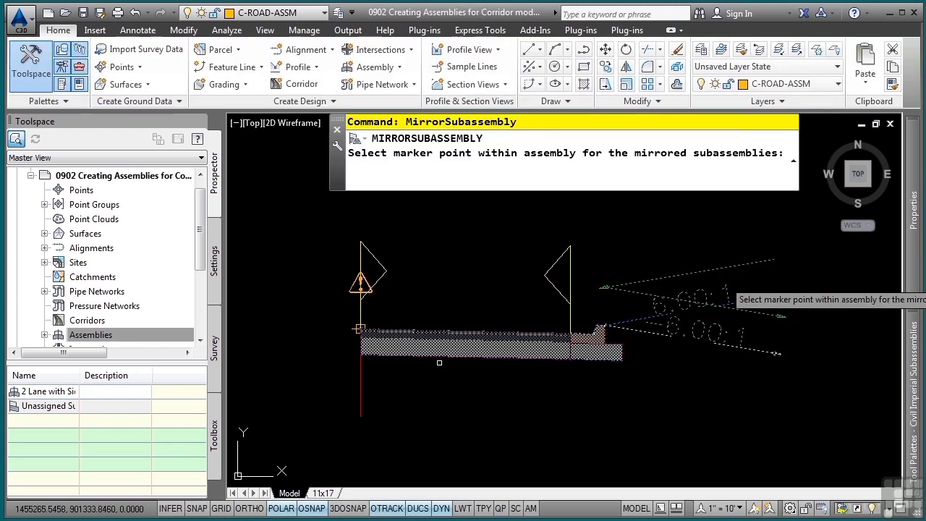
{"action": "middle_click_drag", "start_coordinate": [419, 367], "coordinate": [555, 326]}
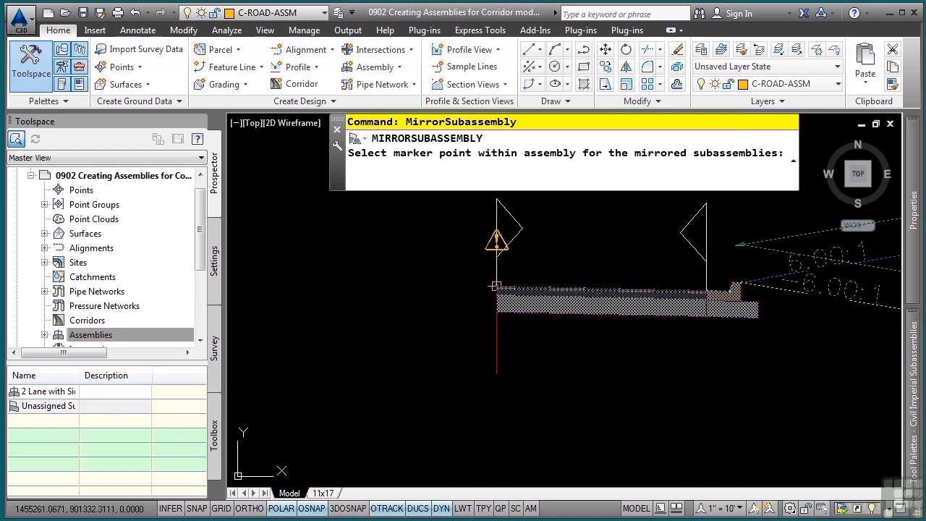
{"action": "left_click", "coordinate": [496, 284]}
{"action": "scroll", "coordinate": [587, 384], "scroll_direction": "down", "scroll_amount": 2}
{"action": "middle_click_drag", "start_coordinate": [578, 393], "coordinate": [597, 390]}
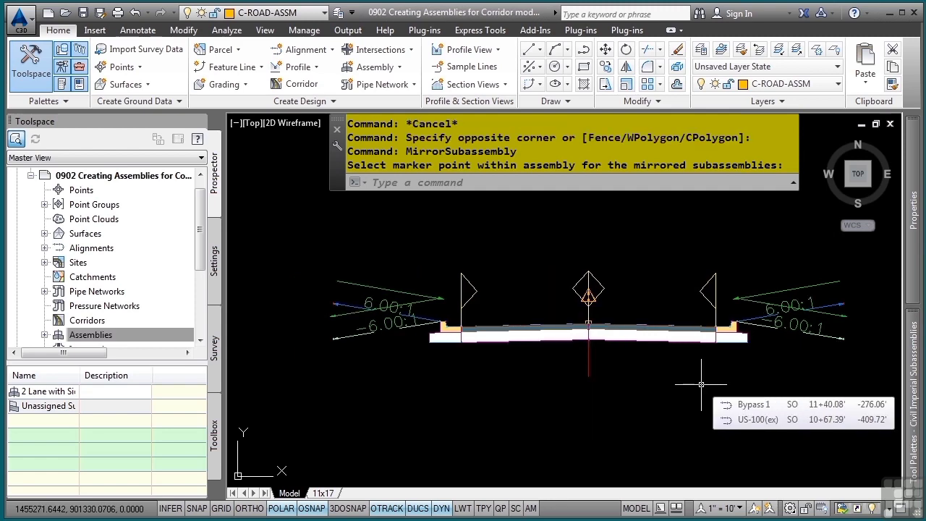
- Delete the mirrored DaylightGeneral subassembly on the left side of the assembly
{"action": "left_click", "coordinate": [391, 252]}
{"action": "left_click", "coordinate": [288, 350]}
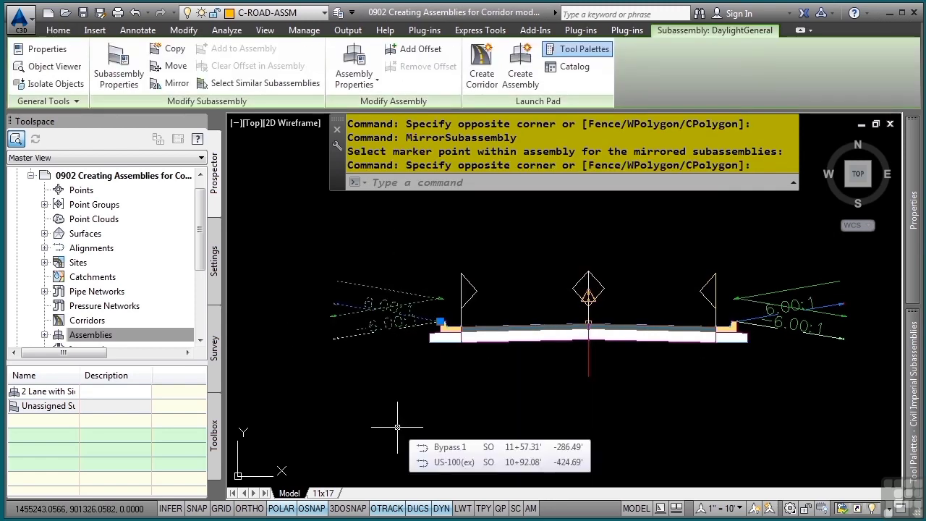
{"action": "key", "text": "Delete"}
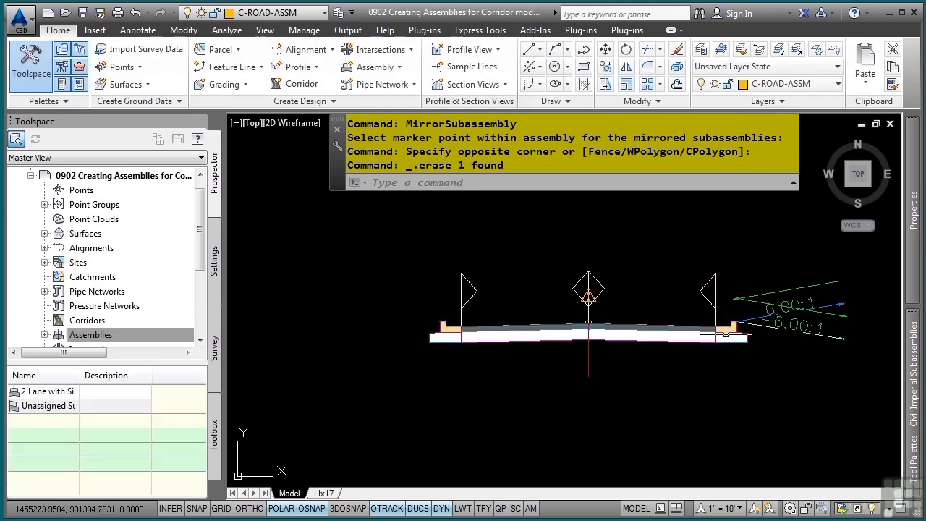
- Start an UrbanSidewalk subassembly for the left side with a 5' inside boulevard width and a 3' outside boulevard width
{"action": "mouse_move", "coordinate": [914, 376]}
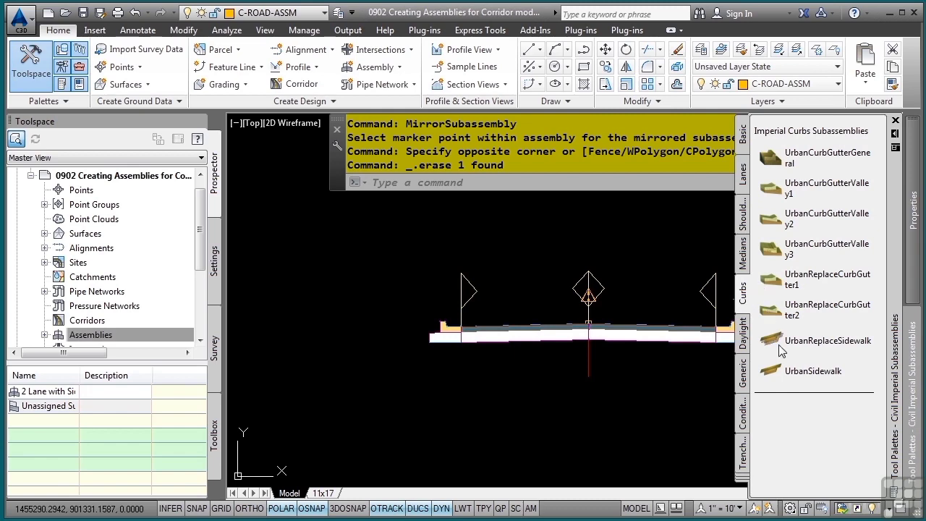
{"action": "left_click", "coordinate": [772, 375]}
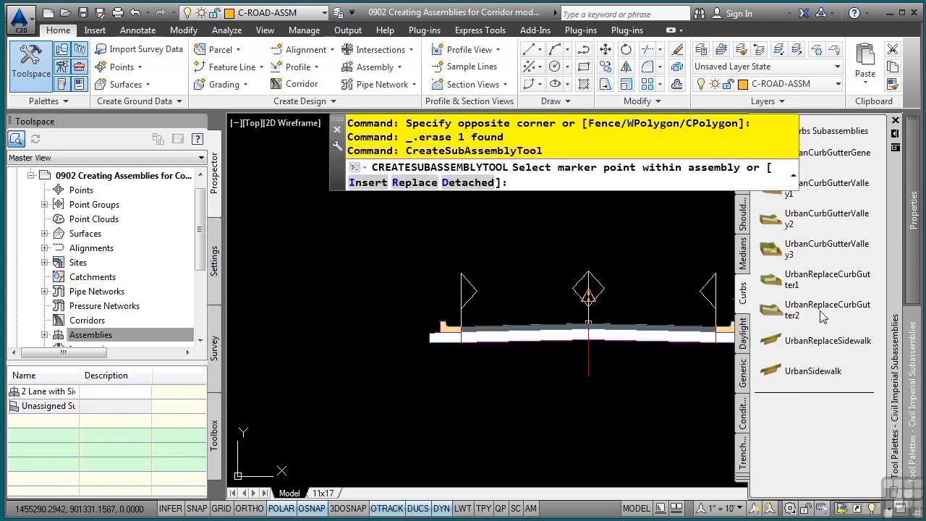
{"action": "mouse_move", "coordinate": [917, 262]}
{"action": "scroll", "coordinate": [789, 278], "scroll_direction": "down", "scroll_amount": 1}
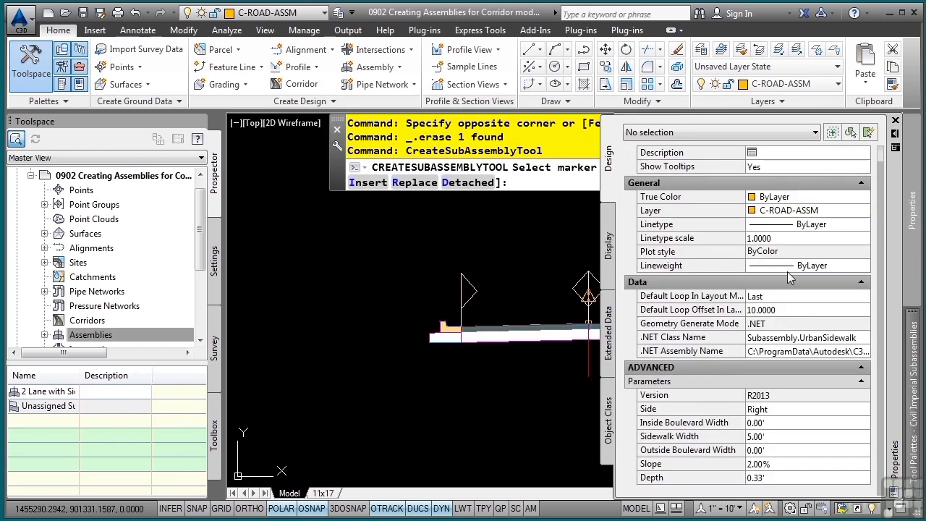
{"action": "left_click", "coordinate": [808, 407]}
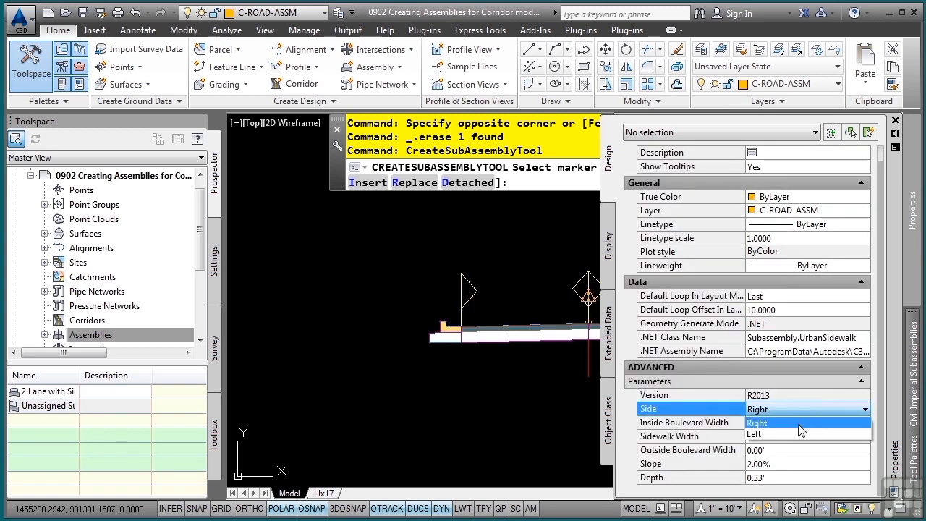
{"action": "left_click", "coordinate": [788, 435]}
{"action": "left_click", "coordinate": [791, 424]}
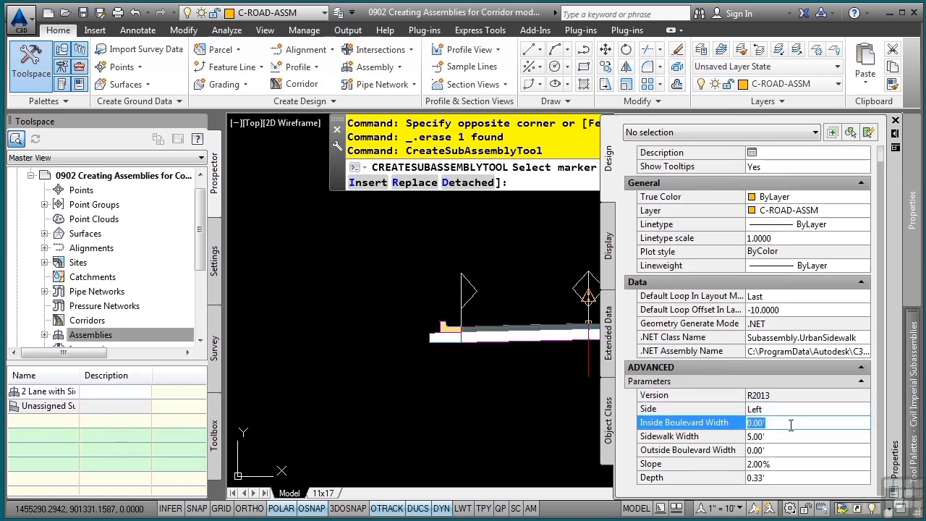
{"action": "type", "text": "5"}
{"action": "left_click", "coordinate": [791, 431]}
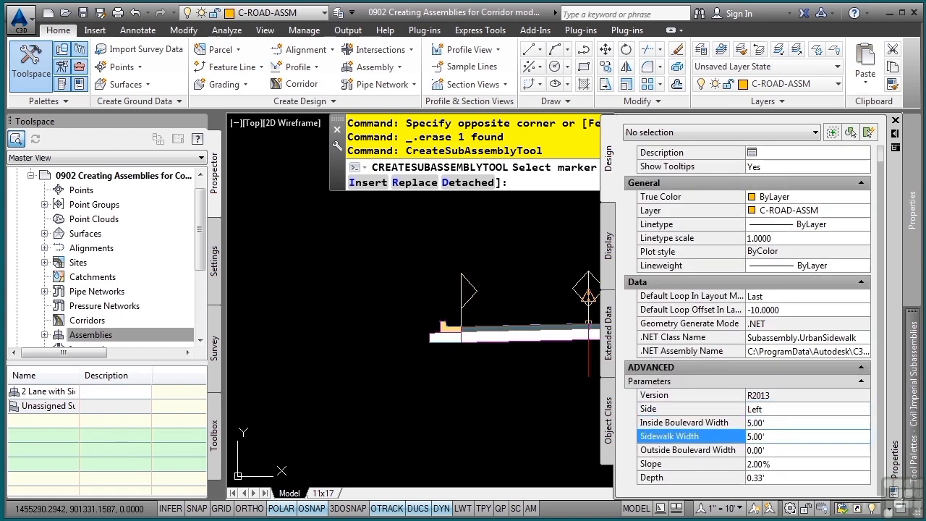
{"action": "left_click", "coordinate": [780, 449]}
{"action": "type", "text": "3"}
{"action": "key", "text": "Tab"}
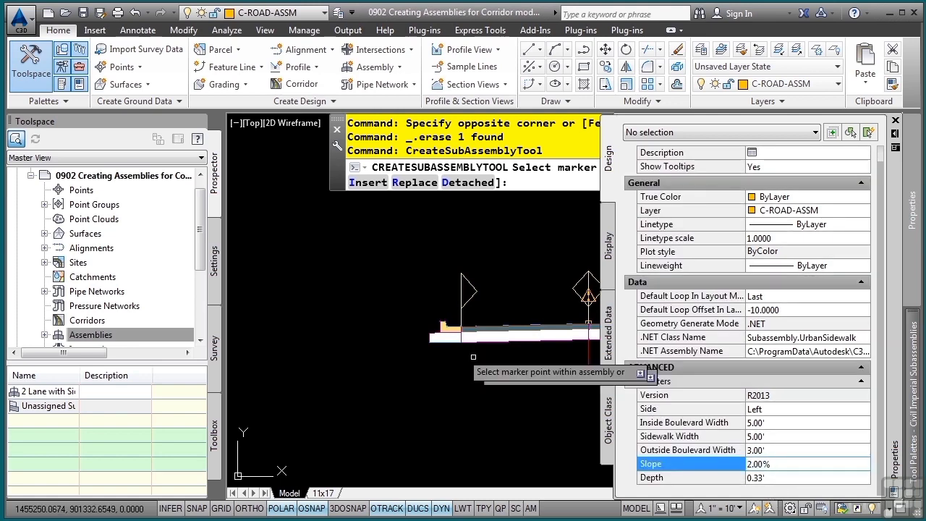
- Attach the UrbanSidewalk subassembly to the top back-of-curb point of the left curb and end the placement
{"action": "scroll", "coordinate": [434, 334], "scroll_direction": "up", "scroll_amount": 6}
{"action": "scroll", "coordinate": [446, 259], "scroll_direction": "up", "scroll_amount": 2}
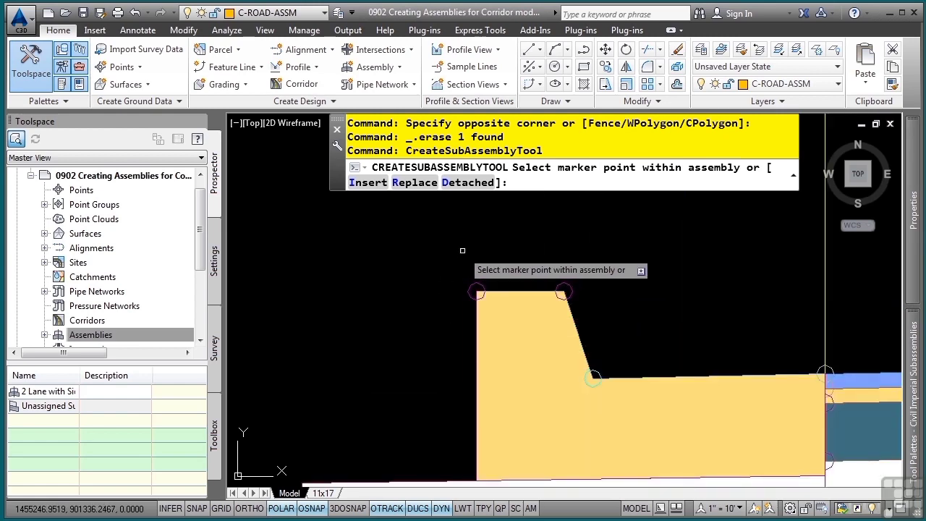
{"action": "scroll", "coordinate": [612, 381], "scroll_direction": "down", "scroll_amount": 5}
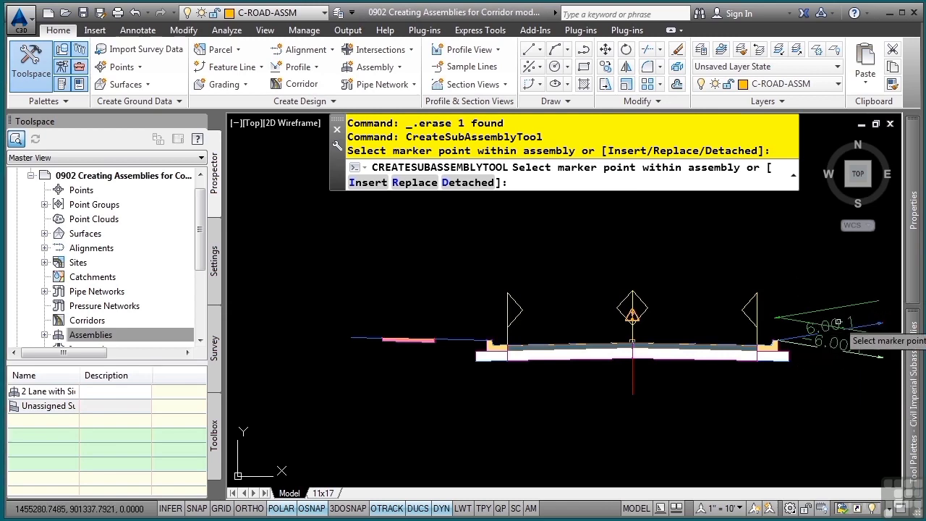
{"action": "key", "text": "Escape"}
{"action": "key", "text": "Escape"}
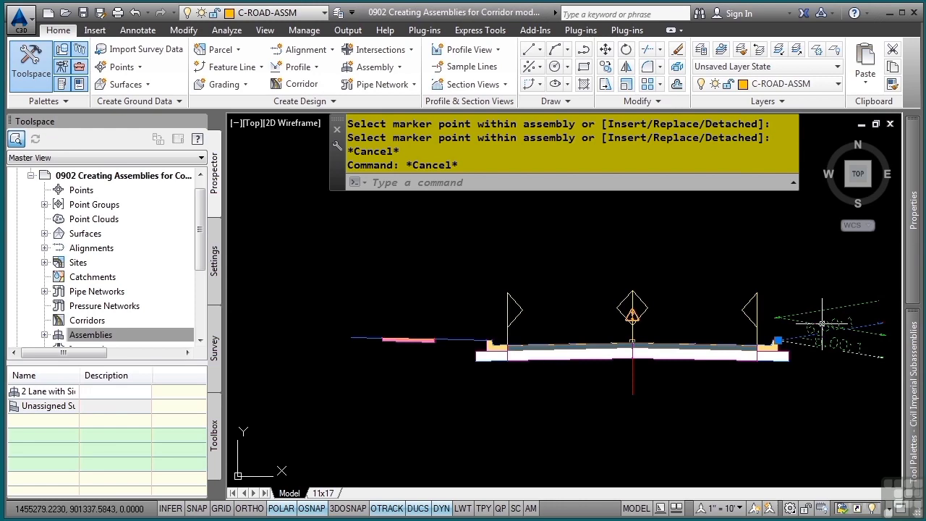
- Mirror the right DaylightGeneral subassembly onto the outer end point of the left sidewalk's outside boulevard
{"action": "left_click", "coordinate": [823, 323]}
{"action": "right_click", "coordinate": [839, 325]}
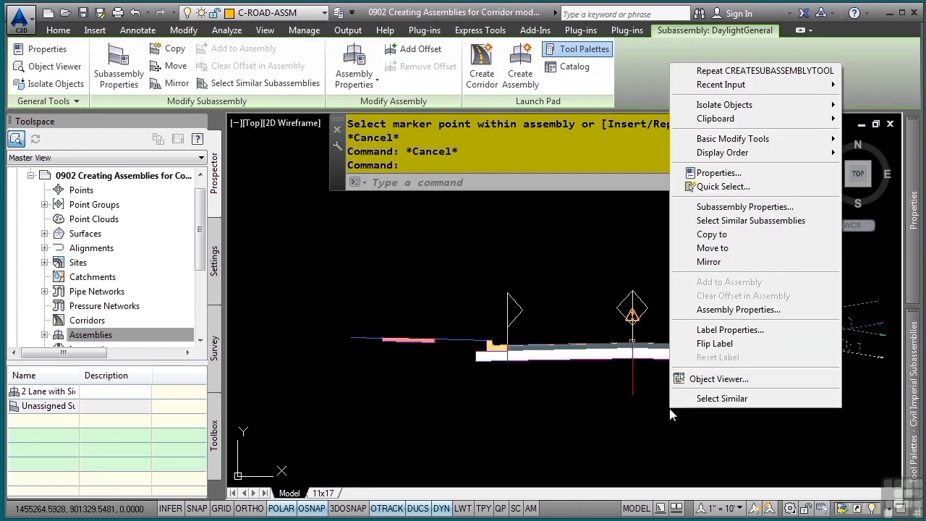
{"action": "left_click", "coordinate": [709, 262]}
{"action": "scroll", "coordinate": [312, 340], "scroll_direction": "up", "scroll_amount": 3}
{"action": "scroll", "coordinate": [463, 305], "scroll_direction": "up", "scroll_amount": 4}
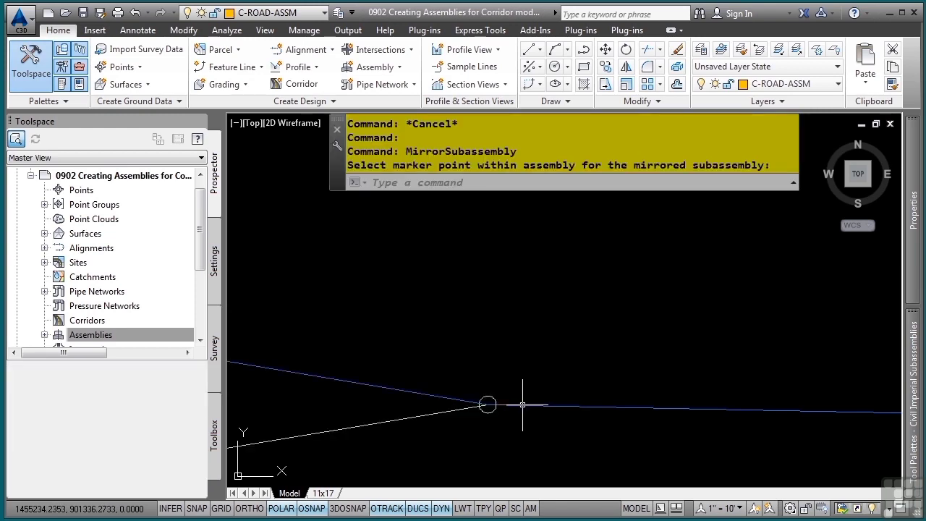
- Examine the full assembly cross-section and the superelevation warning marker at its baseline
{"action": "scroll", "coordinate": [525, 405], "scroll_direction": "down", "scroll_amount": 5}
{"action": "scroll", "coordinate": [632, 368], "scroll_direction": "down", "scroll_amount": 2}
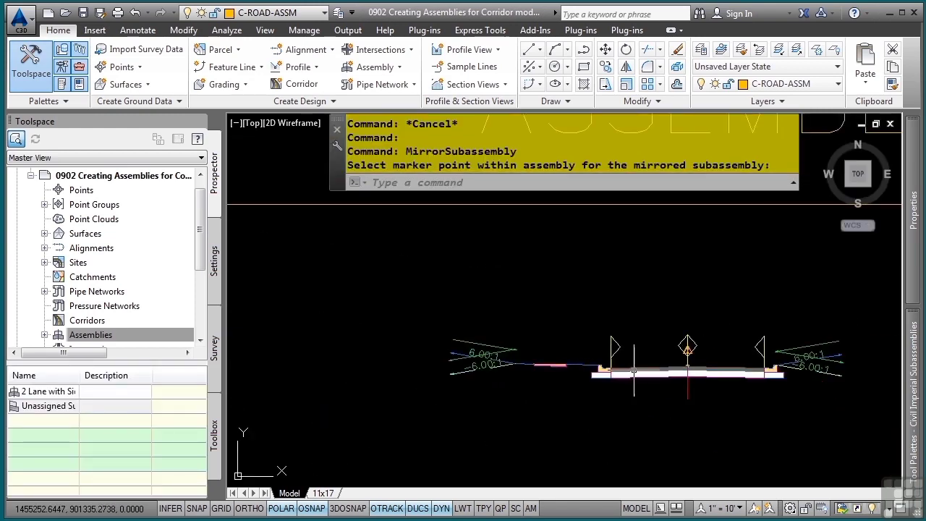
{"action": "middle_click_drag", "start_coordinate": [632, 367], "coordinate": [553, 362]}
{"action": "scroll", "coordinate": [649, 370], "scroll_direction": "up", "scroll_amount": 2}
{"action": "middle_click_drag", "start_coordinate": [617, 365], "coordinate": [675, 347]}
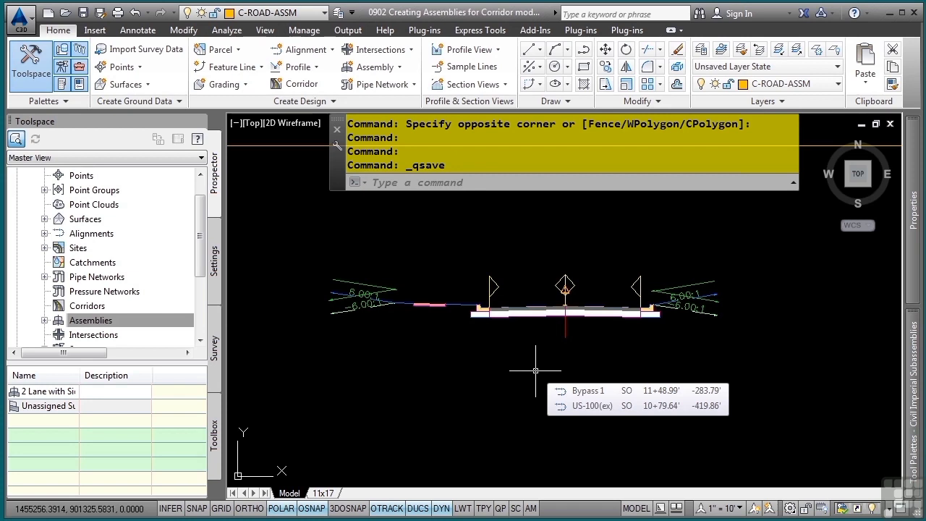
{"action": "scroll", "coordinate": [563, 317], "scroll_direction": "up", "scroll_amount": 2}
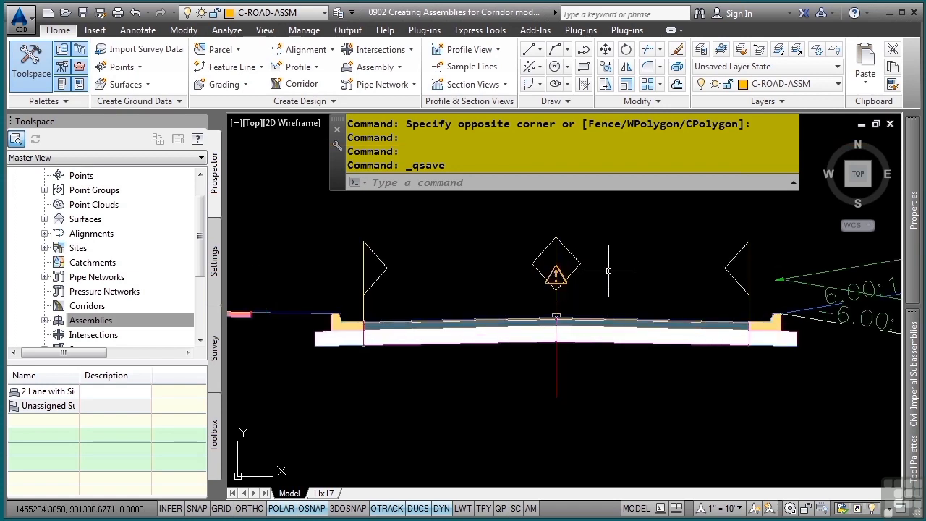
{"action": "scroll", "coordinate": [577, 274], "scroll_direction": "up", "scroll_amount": 4}
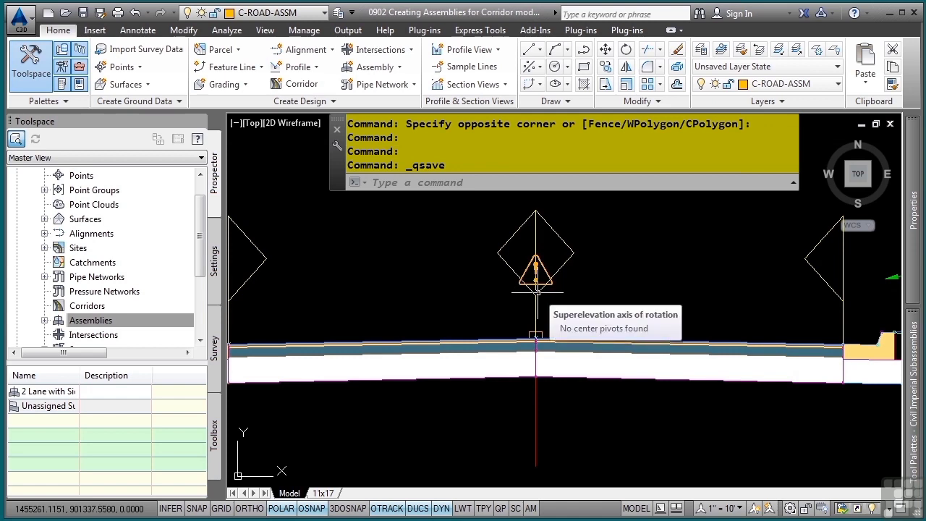
{"action": "scroll", "coordinate": [537, 289], "scroll_direction": "down", "scroll_amount": 4}
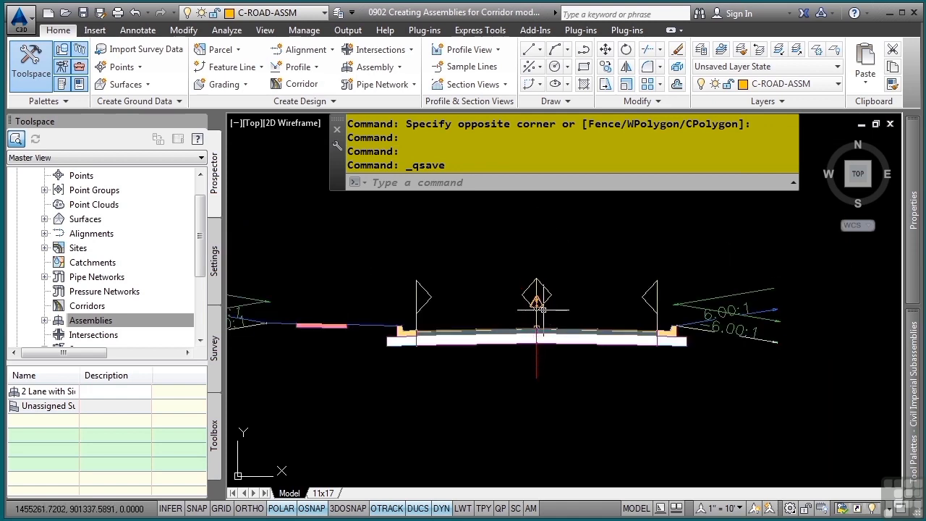
- Set the assembly type of the 2 Lane with Sidewalk assembly to Undivided Crowned Road and apply the change
{"action": "left_click", "coordinate": [552, 360]}
{"action": "left_click", "coordinate": [532, 373]}
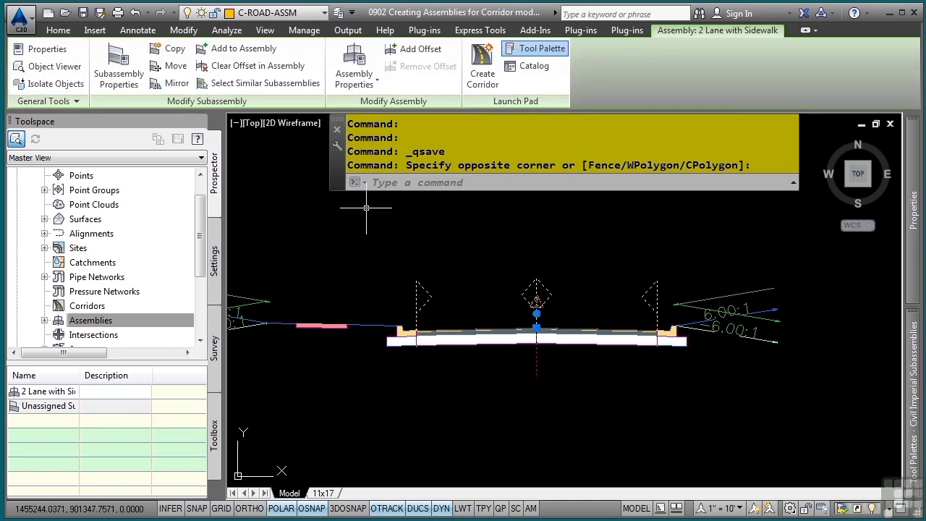
{"action": "left_click", "coordinate": [354, 63]}
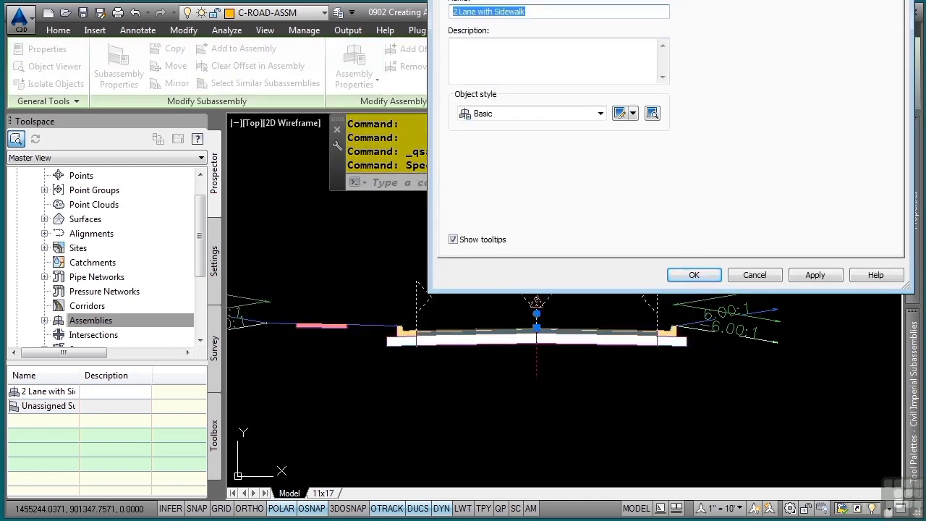
{"action": "left_click_drag", "start_coordinate": [577, 0], "coordinate": [401, 133]}
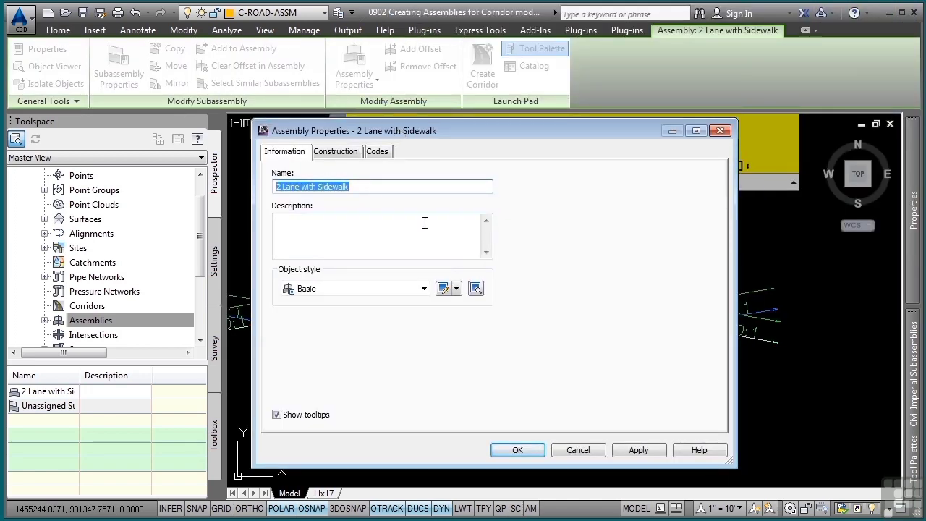
{"action": "left_click", "coordinate": [335, 152]}
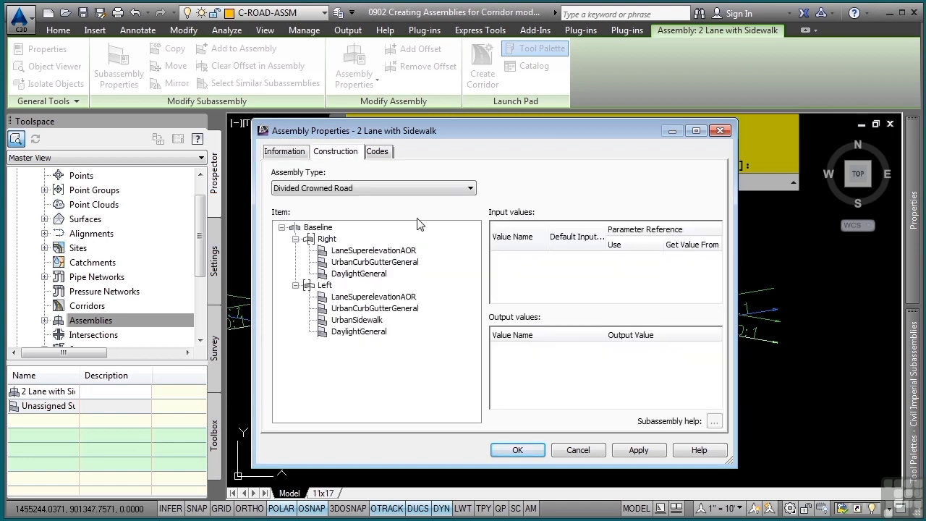
{"action": "left_click", "coordinate": [330, 188]}
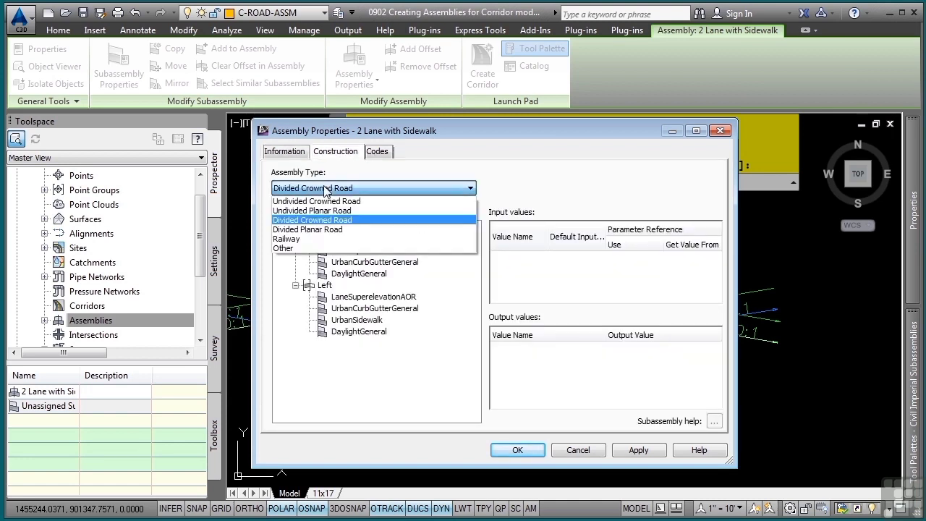
{"action": "left_click", "coordinate": [322, 202]}
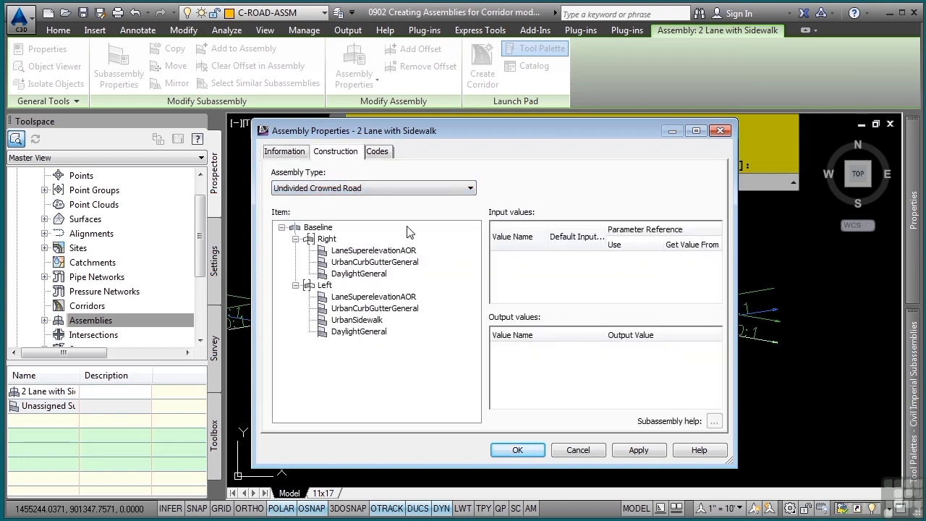
{"action": "left_click", "coordinate": [638, 450]}
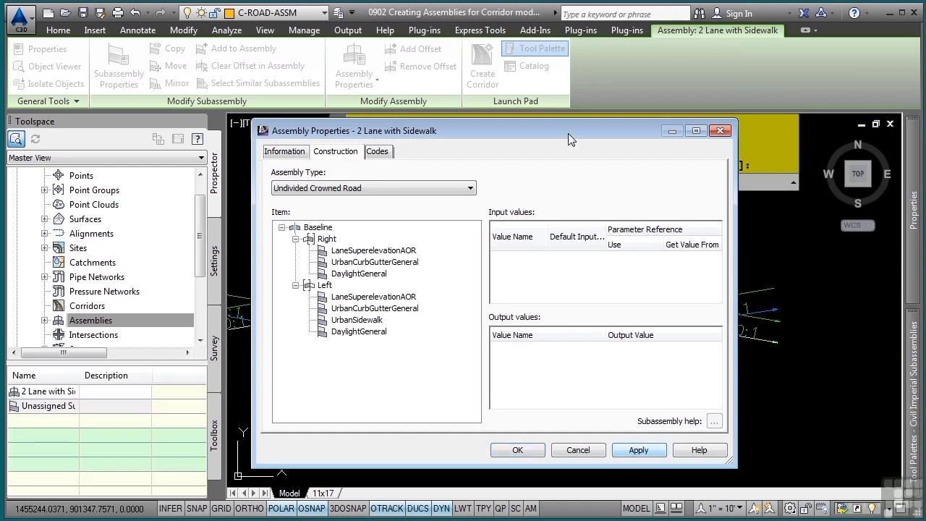
- Rename the lane subassembly in the assembly's Right group as RT_LaneSuperelevationAOR
{"action": "mouse_move", "coordinate": [549, 129]}
{"action": "left_mouse_down"}
{"action": "mouse_move", "coordinate": [428, 287]}
{"action": "mouse_move", "coordinate": [400, 397]}
{"action": "mouse_move", "coordinate": [467, 143]}
{"action": "mouse_move", "coordinate": [511, 99]}
{"action": "left_mouse_up"}
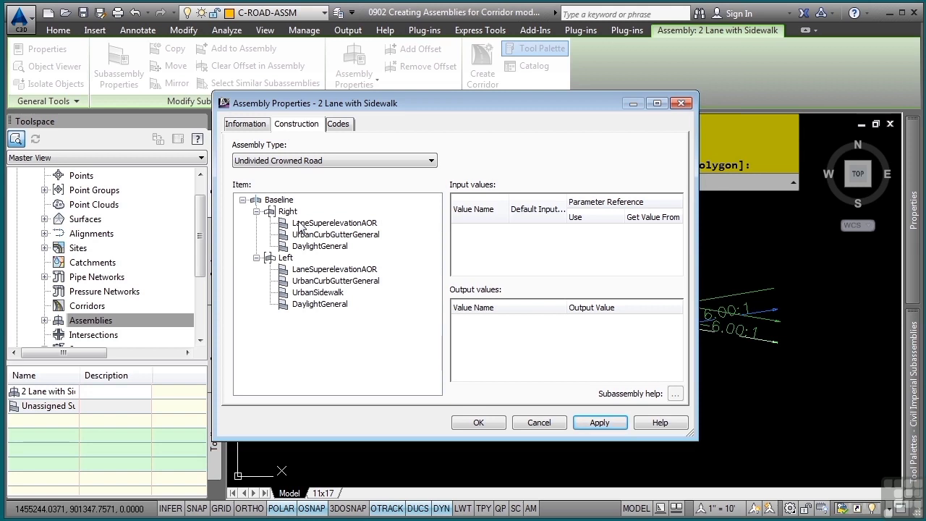
{"action": "left_click", "coordinate": [300, 224]}
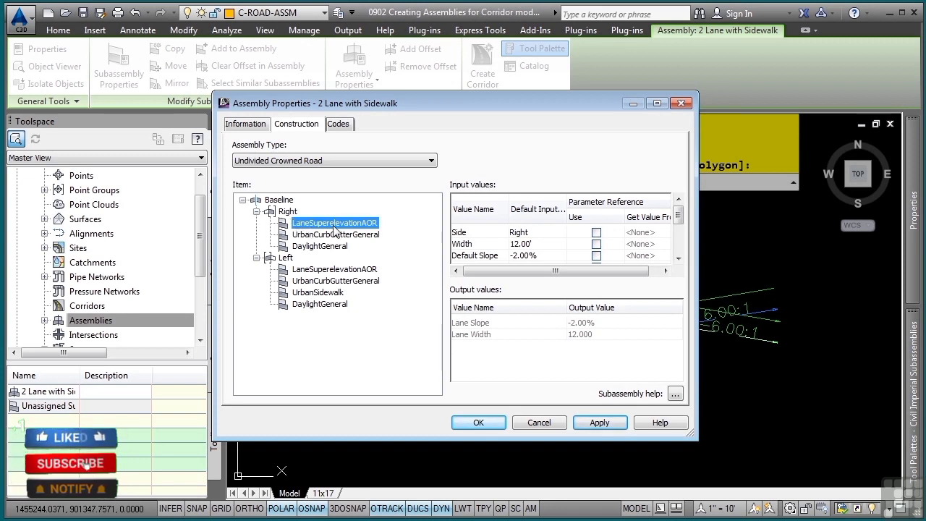
{"action": "left_click", "coordinate": [358, 222]}
{"action": "key", "text": "Home"}
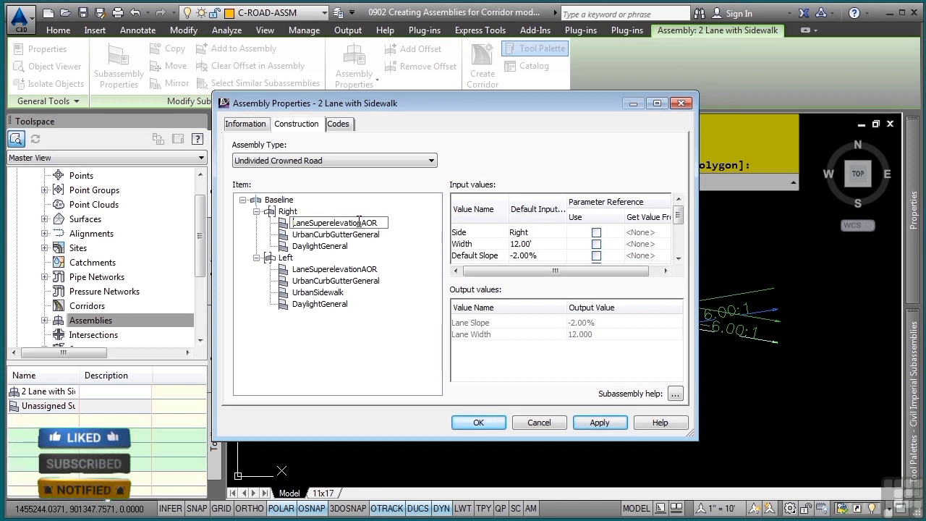
{"action": "type", "text": "RT_"}
{"action": "key", "text": "Return"}
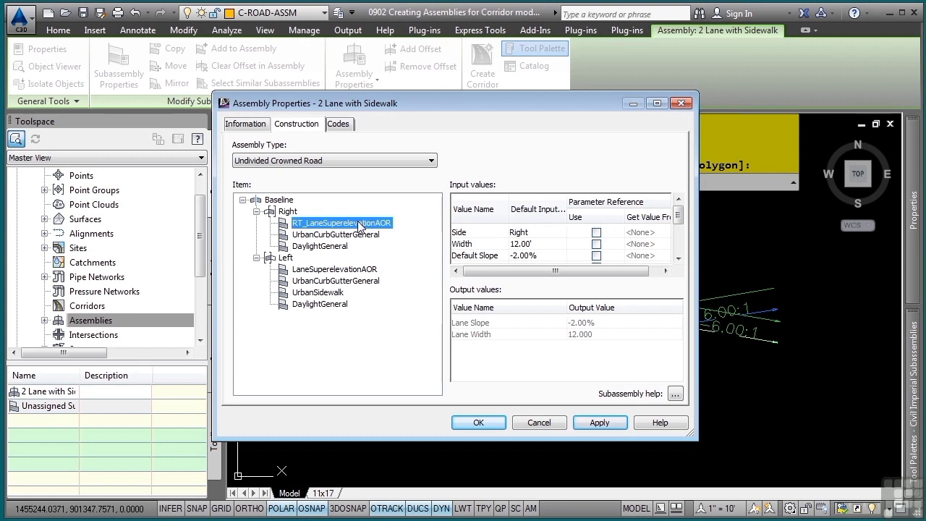
- Rename the Right group's curb and daylight subassemblies as RT_UrbanCurbGutterGeneral and RT_DaylightGeneral, accept the assembly properties and deselect the assembly
{"action": "left_click", "coordinate": [344, 236]}
{"action": "left_click", "coordinate": [354, 241]}
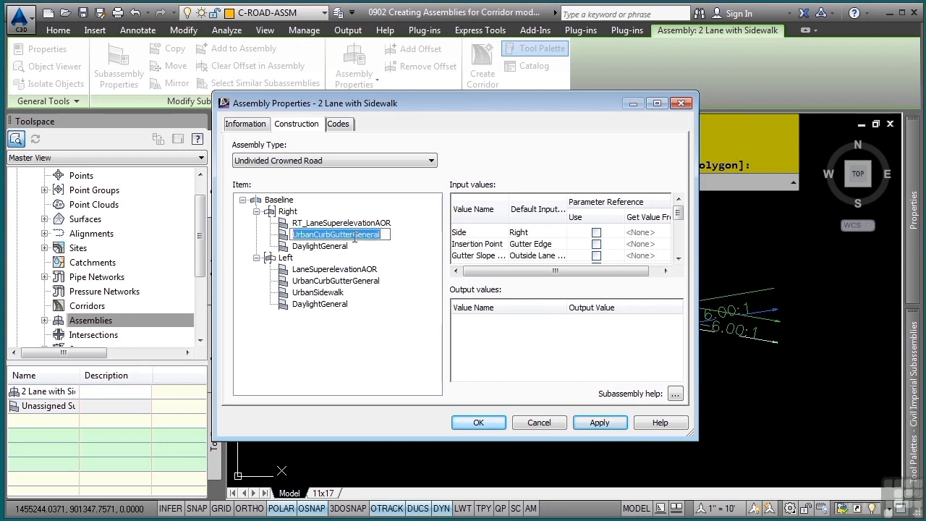
{"action": "key", "text": "Home"}
{"action": "type", "text": "RT_"}
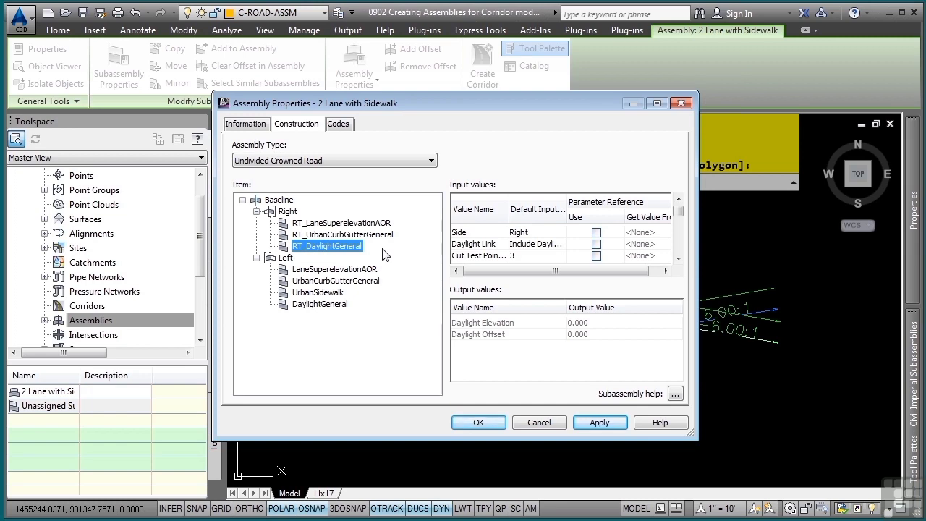
{"action": "left_click", "coordinate": [479, 422]}
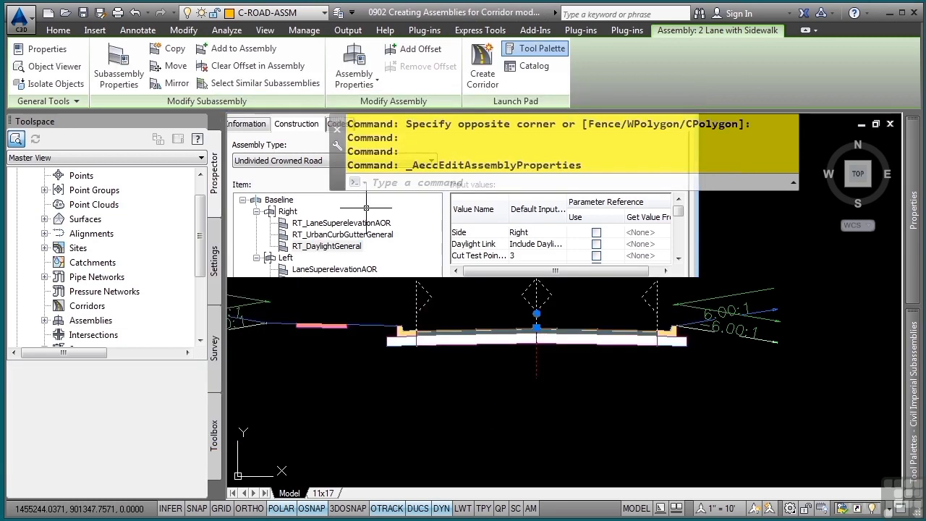
{"action": "key", "text": "Escape"}
{"action": "key", "text": "Escape"}
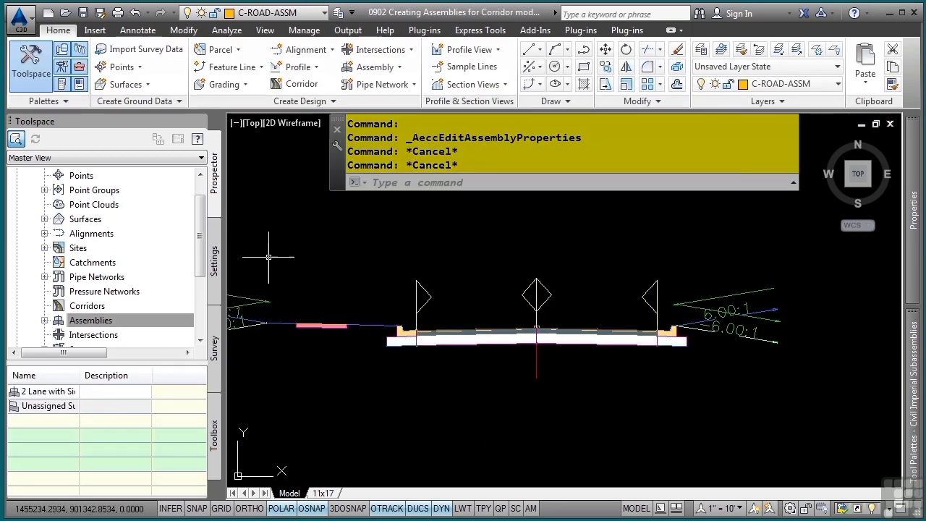
- Set Subassembly Name Prompt to On in the Subassembly Options of the CreateSubAssemblyTool command settings
{"action": "left_click", "coordinate": [214, 269]}
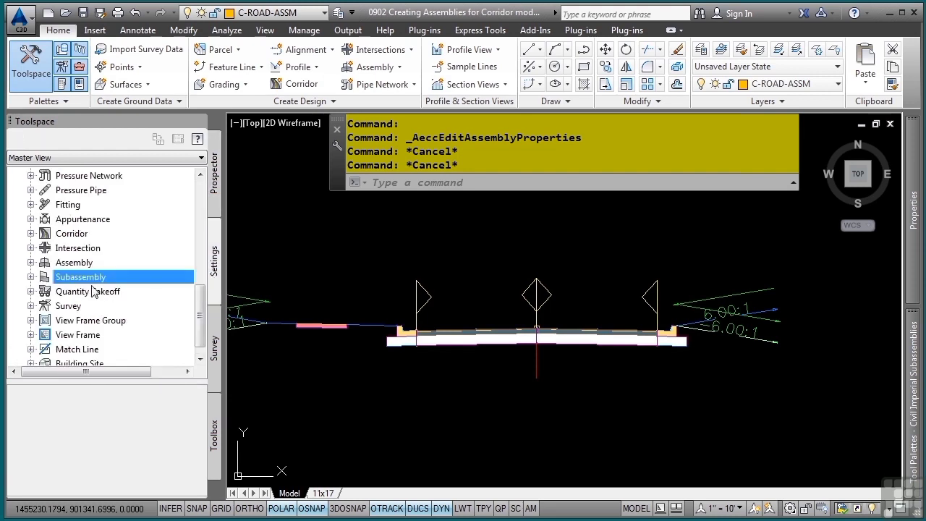
{"action": "left_click", "coordinate": [31, 280]}
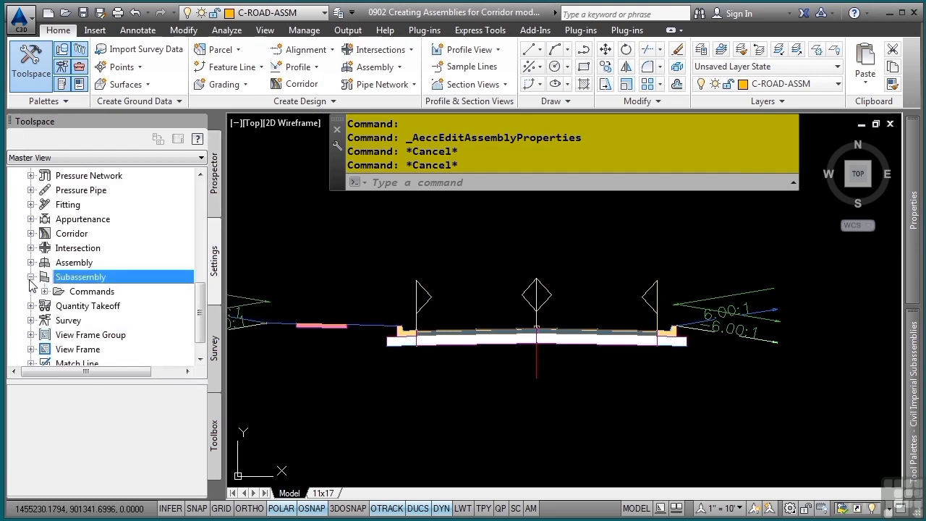
{"action": "left_click", "coordinate": [44, 291]}
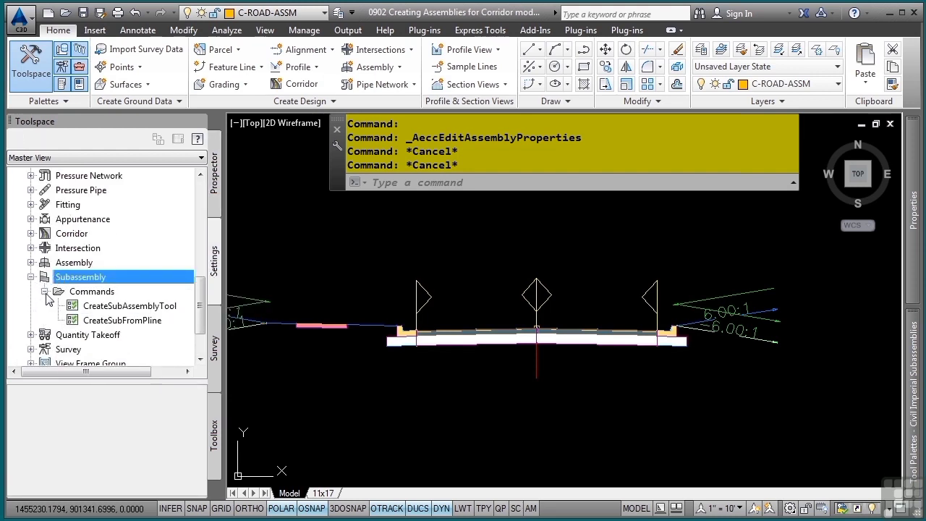
{"action": "right_click", "coordinate": [153, 310]}
{"action": "left_click", "coordinate": [176, 319]}
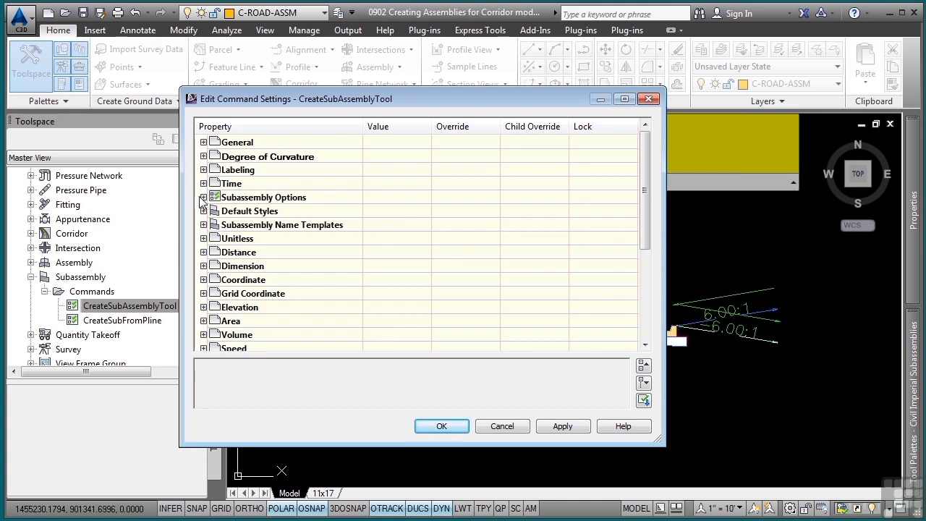
{"action": "left_click", "coordinate": [203, 197]}
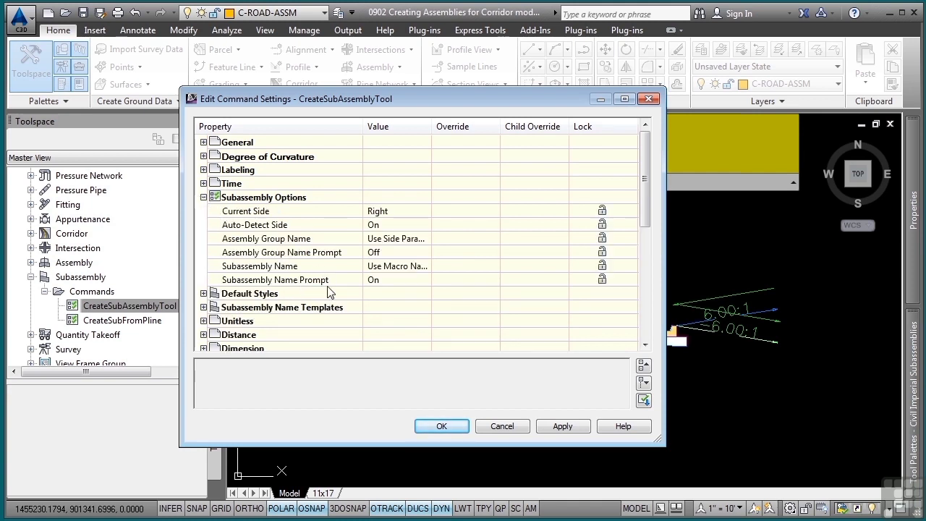
{"action": "left_click", "coordinate": [370, 282]}
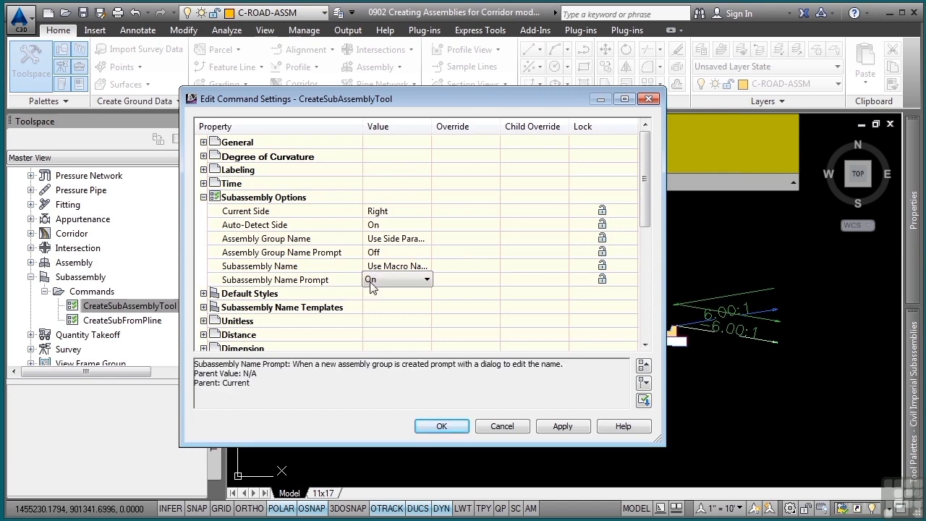
{"action": "left_click", "coordinate": [370, 286]}
{"action": "left_click", "coordinate": [396, 308]}
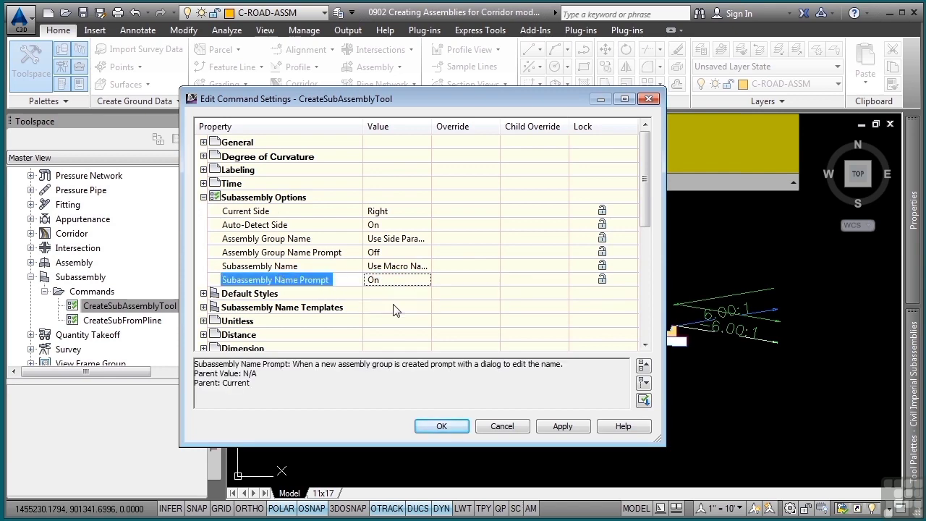
{"action": "left_click", "coordinate": [441, 427]}
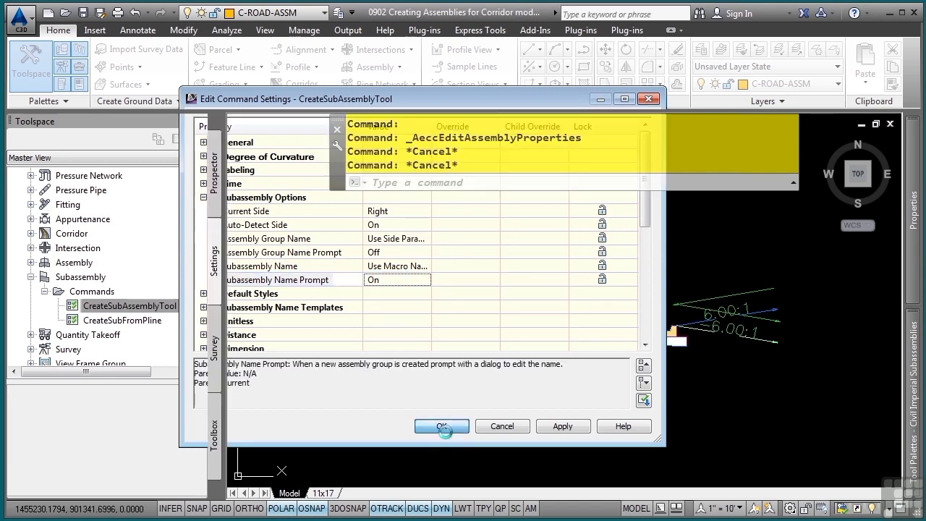
- Try out the name prompt by starting an UrbanSidewalk subassembly and naming it RT_UrbanSidewalk, then cancel the placement
{"action": "mouse_move", "coordinate": [913, 424]}
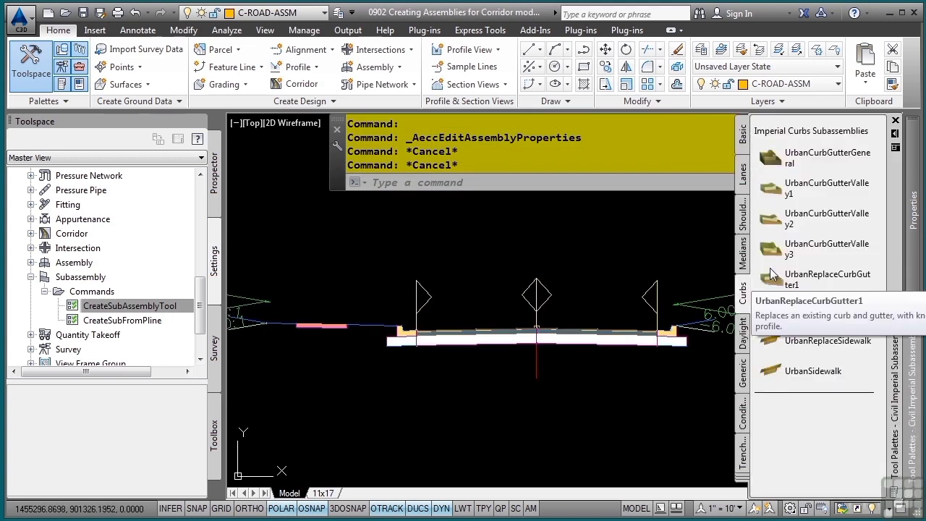
{"action": "left_click", "coordinate": [777, 376]}
{"action": "left_click", "coordinate": [767, 317]}
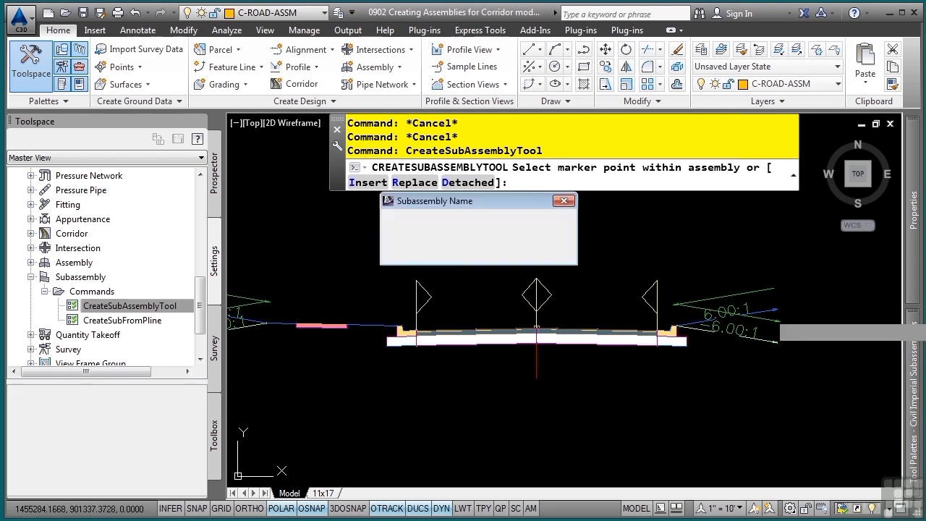
{"action": "type", "text": "UrbanSidewalk"}
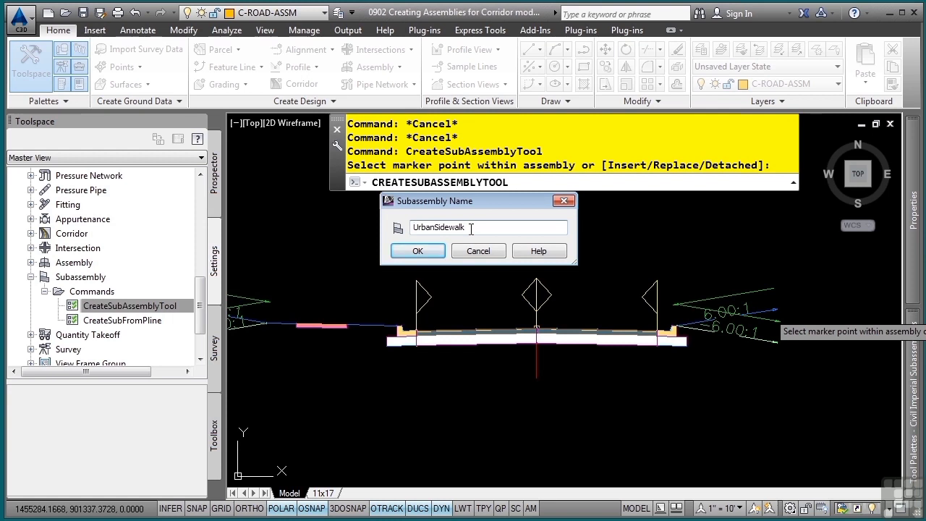
{"action": "key", "text": "Home"}
{"action": "type", "text": "RT_"}
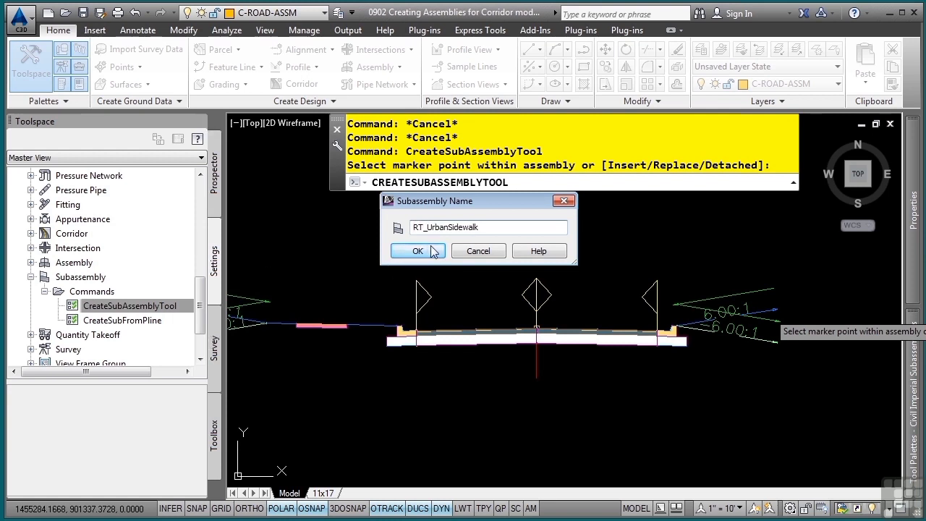
{"action": "left_click", "coordinate": [480, 251]}
{"action": "key", "text": "Escape"}
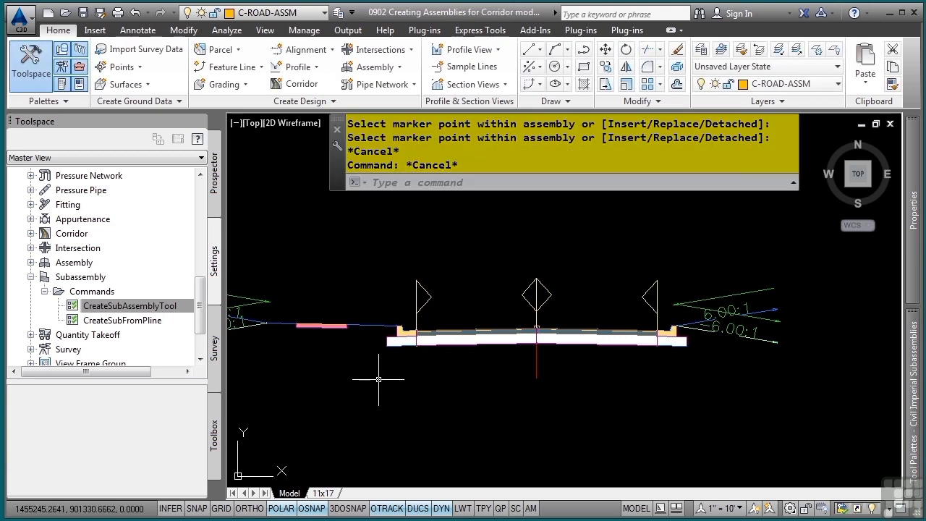
- Check the name of the daylight subassembly on the right side of the assembly
{"action": "middle_click_drag", "start_coordinate": [558, 372], "coordinate": [634, 353]}
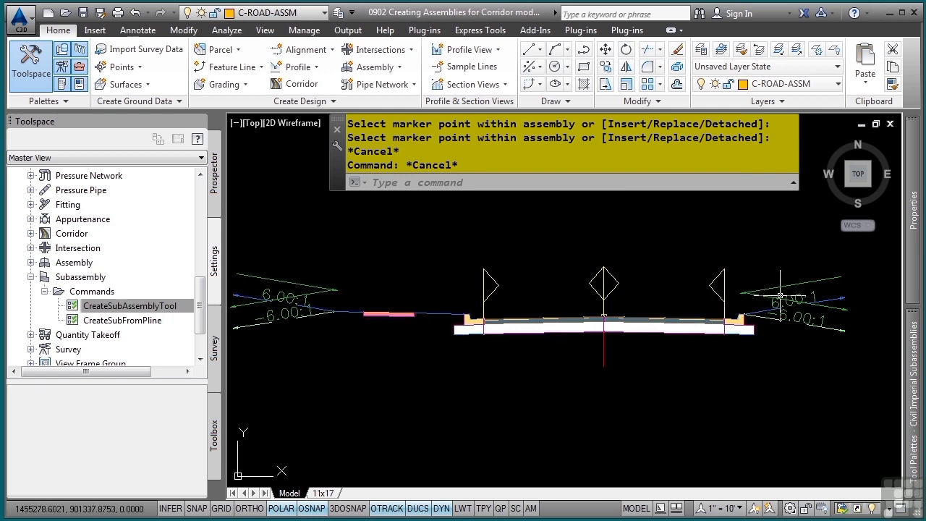
{"action": "mouse_move", "coordinate": [780, 301]}
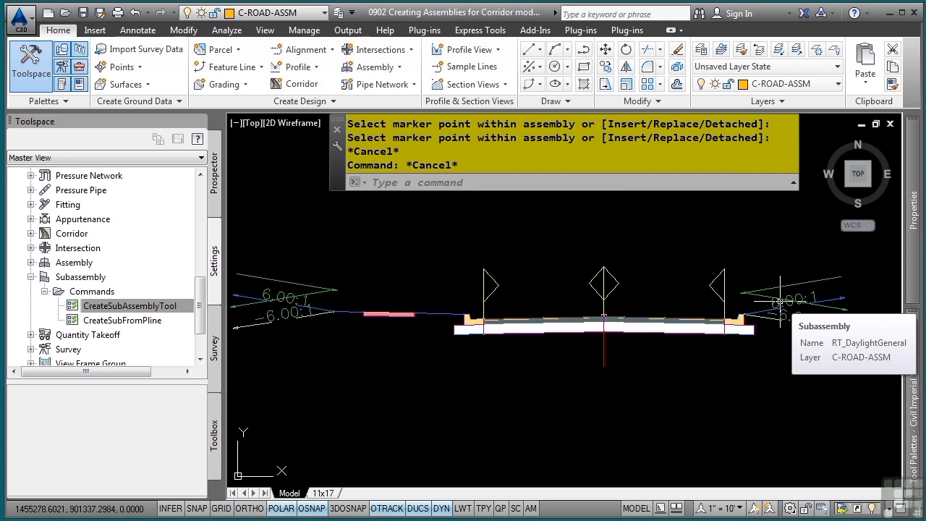
- Select the daylight subassemblies on both sides of the assembly and set their Fill 1, Fill 2 and Fill 3 Slopes to 2.00:1
{"action": "left_click", "coordinate": [780, 300]}
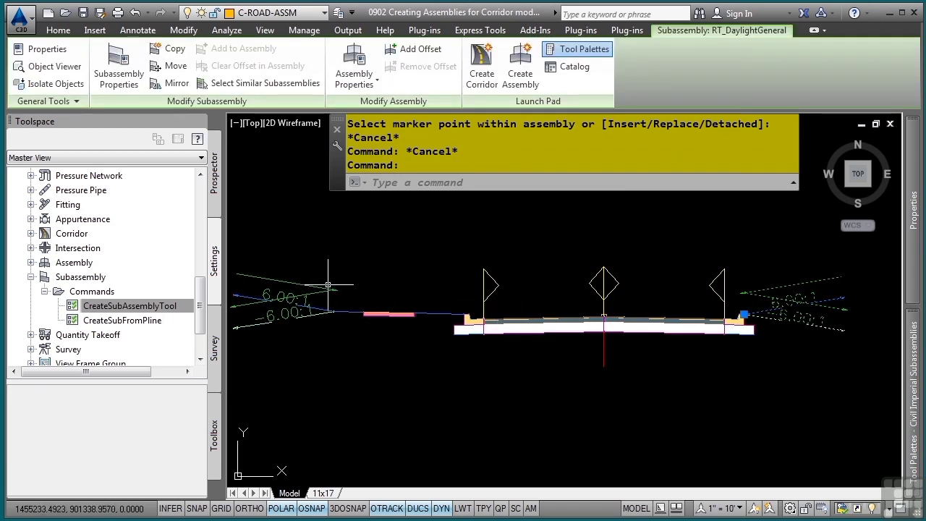
{"action": "mouse_move", "coordinate": [328, 285]}
{"action": "left_click", "coordinate": [310, 296]}
{"action": "left_click", "coordinate": [290, 309]}
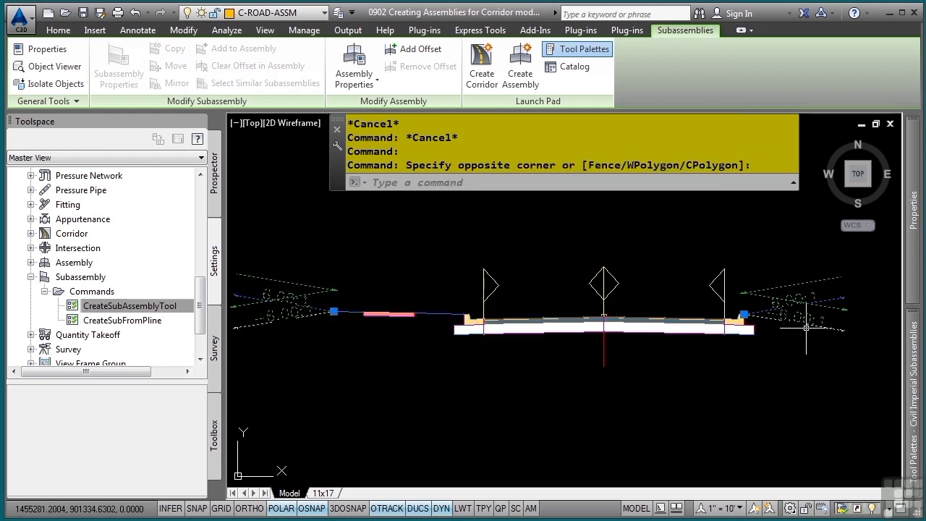
{"action": "mouse_move", "coordinate": [909, 274]}
{"action": "scroll", "coordinate": [735, 426], "scroll_direction": "down", "scroll_amount": 4}
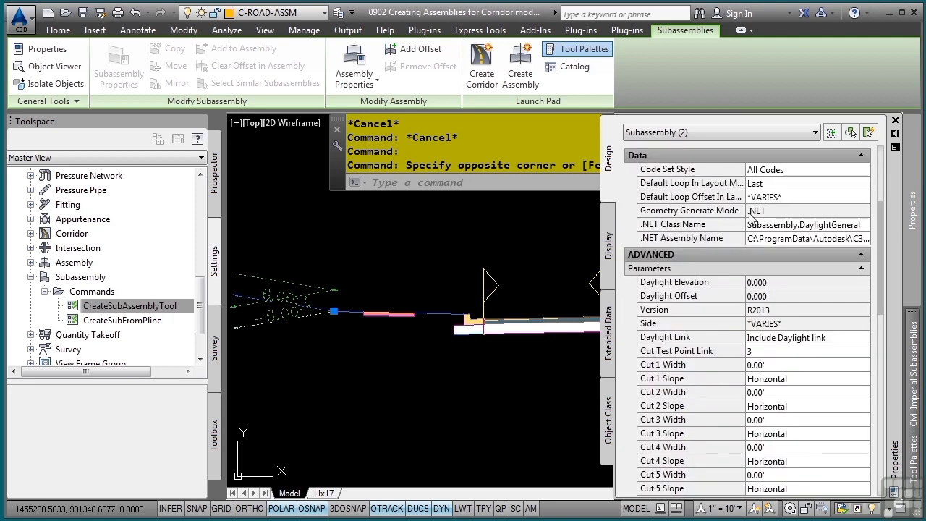
{"action": "scroll", "coordinate": [727, 347], "scroll_direction": "down", "scroll_amount": 2}
{"action": "scroll", "coordinate": [723, 254], "scroll_direction": "down", "scroll_amount": 3}
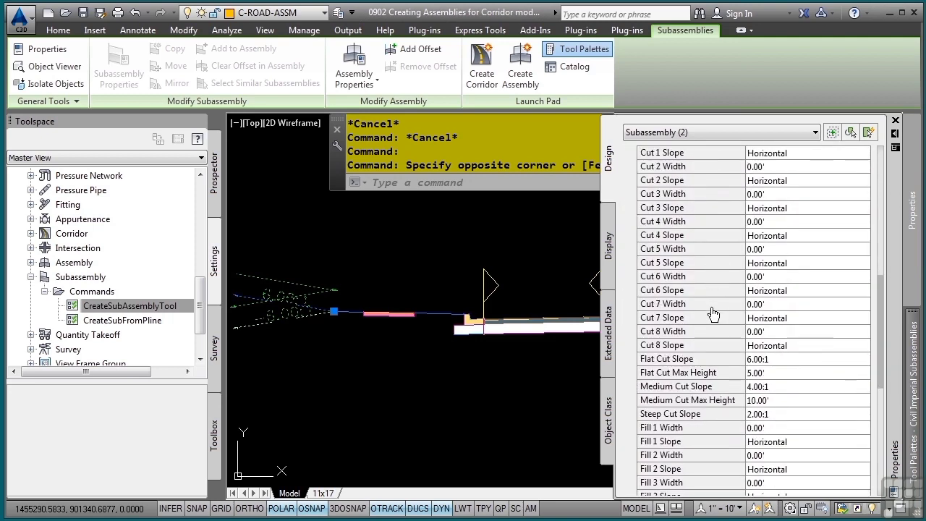
{"action": "scroll", "coordinate": [716, 314], "scroll_direction": "down", "scroll_amount": 2}
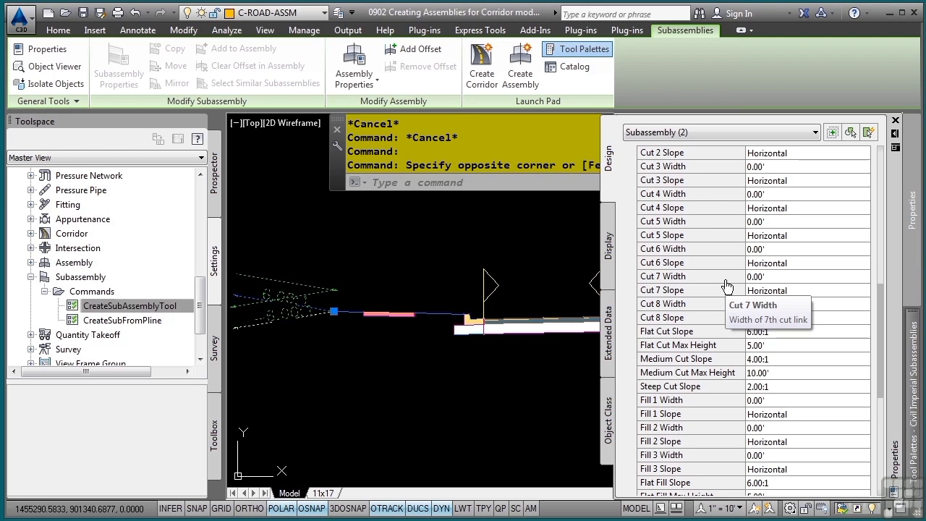
{"action": "scroll", "coordinate": [727, 287], "scroll_direction": "down", "scroll_amount": 4}
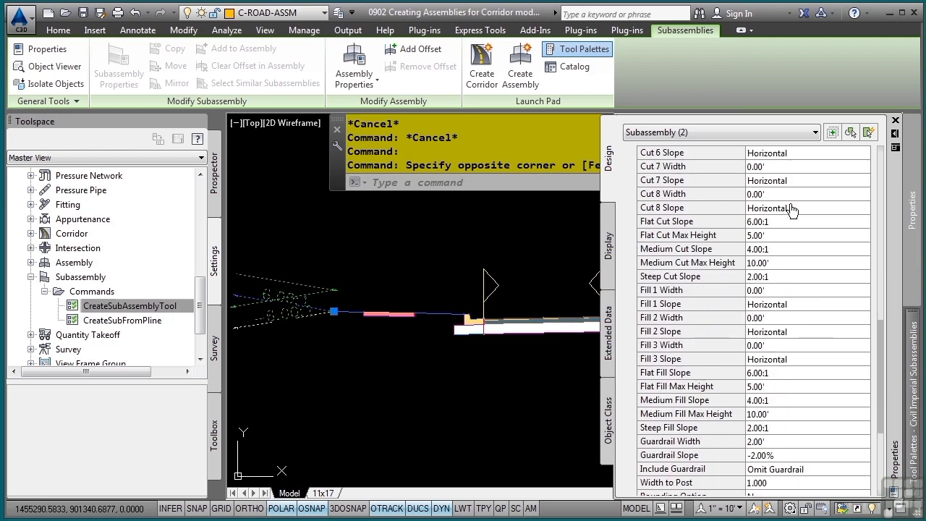
{"action": "left_click", "coordinate": [777, 309]}
{"action": "scroll", "coordinate": [795, 304], "scroll_direction": "down", "scroll_amount": 2}
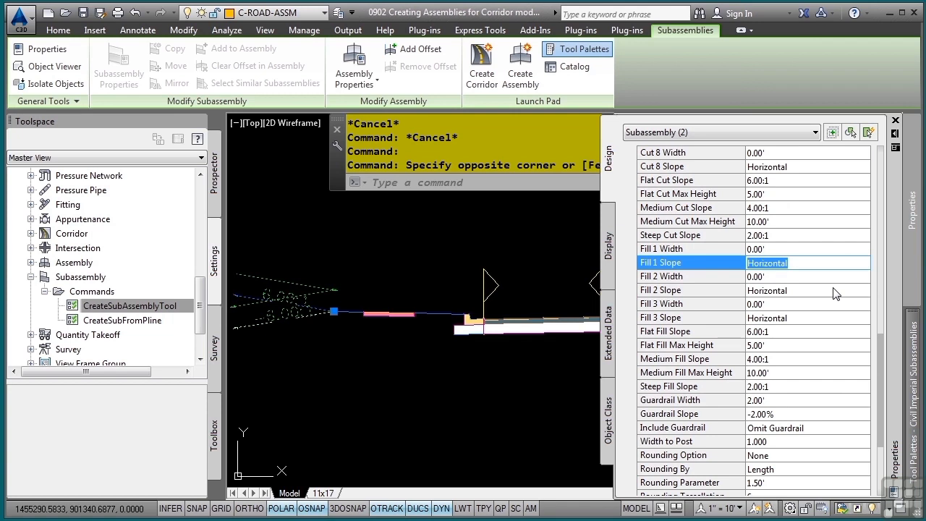
{"action": "type", "text": "2"}
{"action": "key", "text": "Return"}
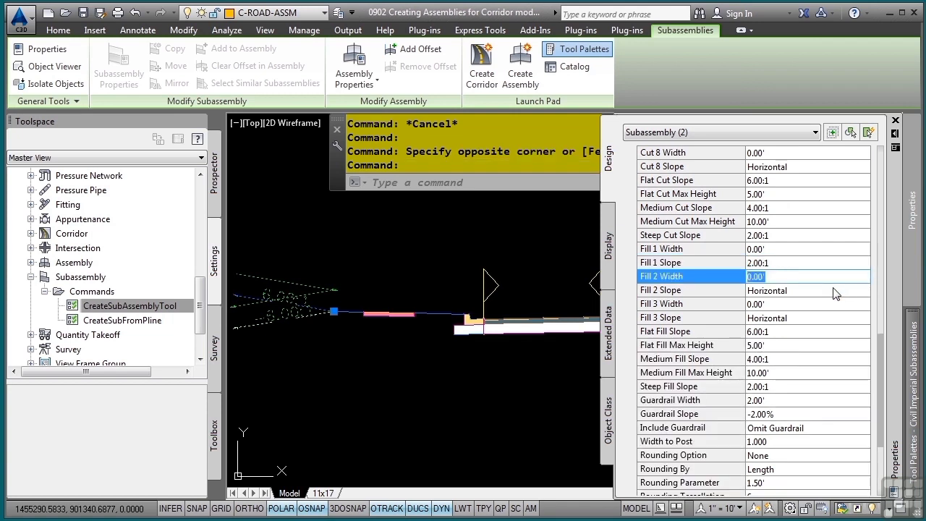
{"action": "key", "text": "Return"}
{"action": "type", "text": "2"}
{"action": "key", "text": "Return"}
{"action": "key", "text": "Return"}
{"action": "type", "text": "2"}
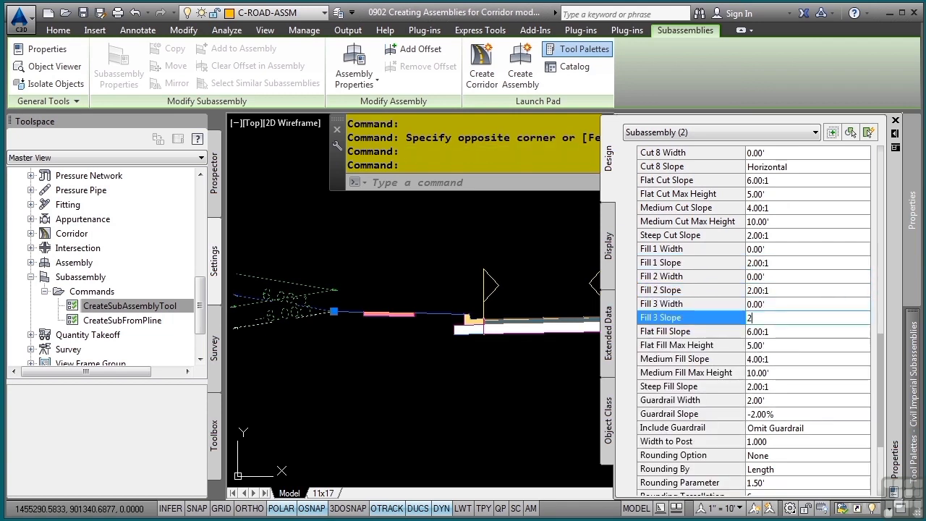
{"action": "key", "text": "Return"}
- Set the Flat Fill Slope and Medium Fill Slope of both daylight subassemblies to 2.00:1
{"action": "type", "text": "2"}
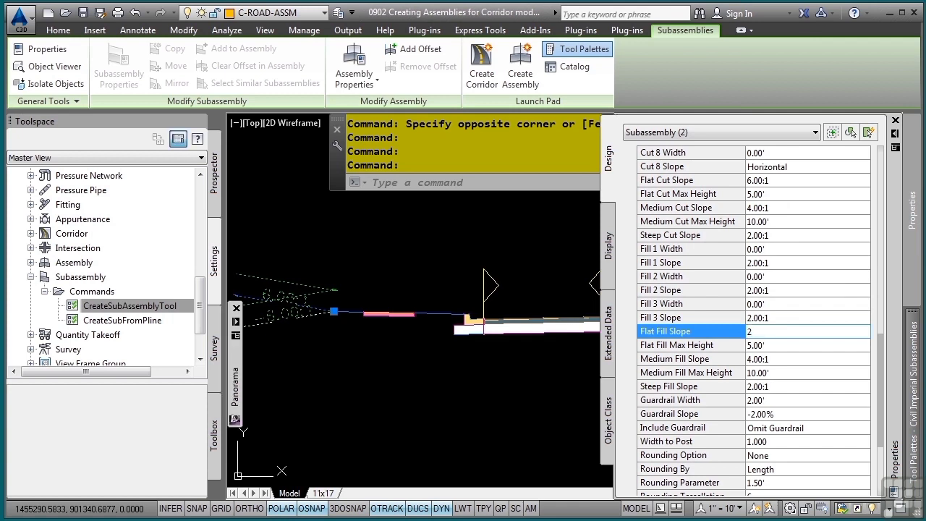
{"action": "key", "text": "Return"}
{"action": "key", "text": "Return"}
{"action": "key", "text": "Return"}
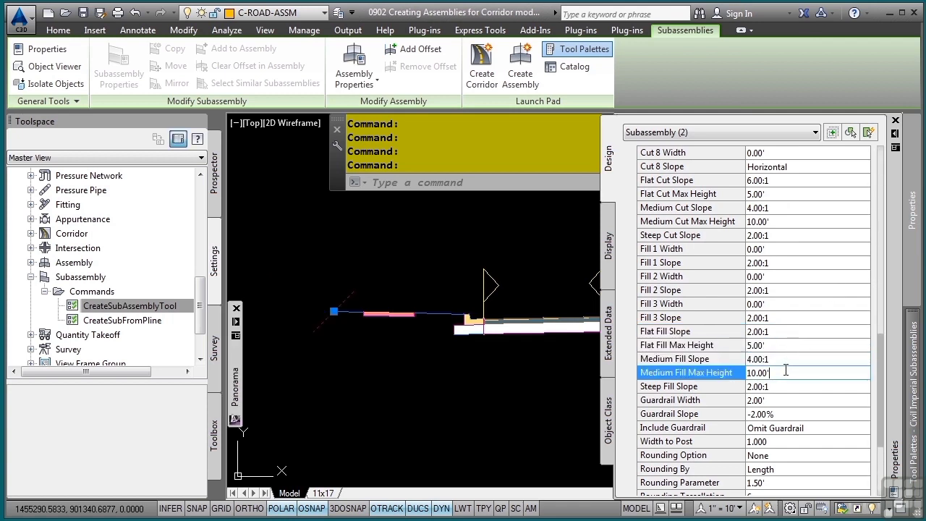
{"action": "left_click", "coordinate": [784, 360]}
{"action": "type", "text": "2"}
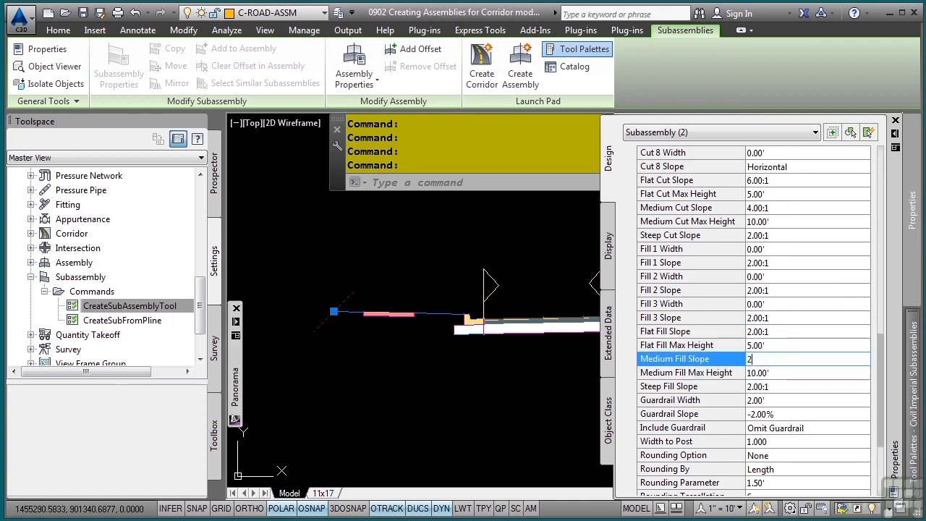
{"action": "key", "text": "Return"}
{"action": "key", "text": "Return"}
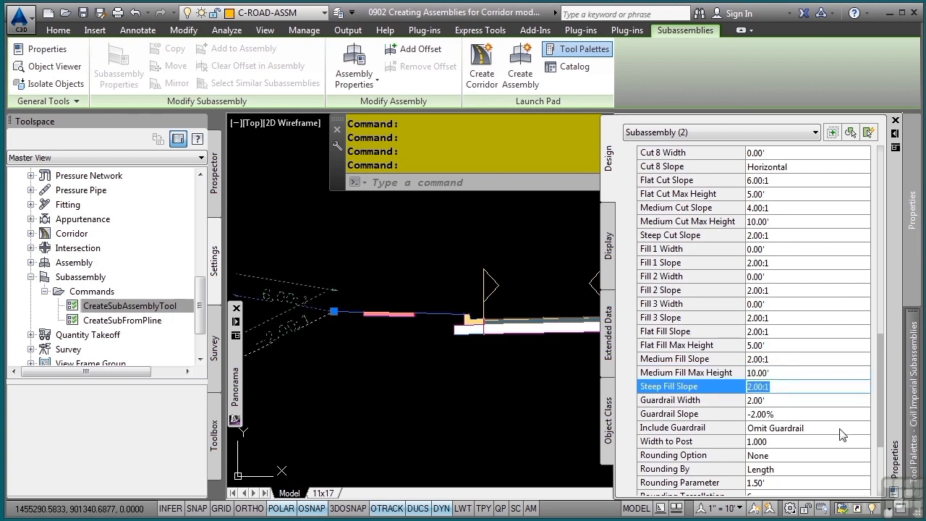
- Set the Guardrail Width to 3.00' and the Guardrail Slope to -4.00% for both daylight subassemblies
{"action": "left_click", "coordinate": [785, 402]}
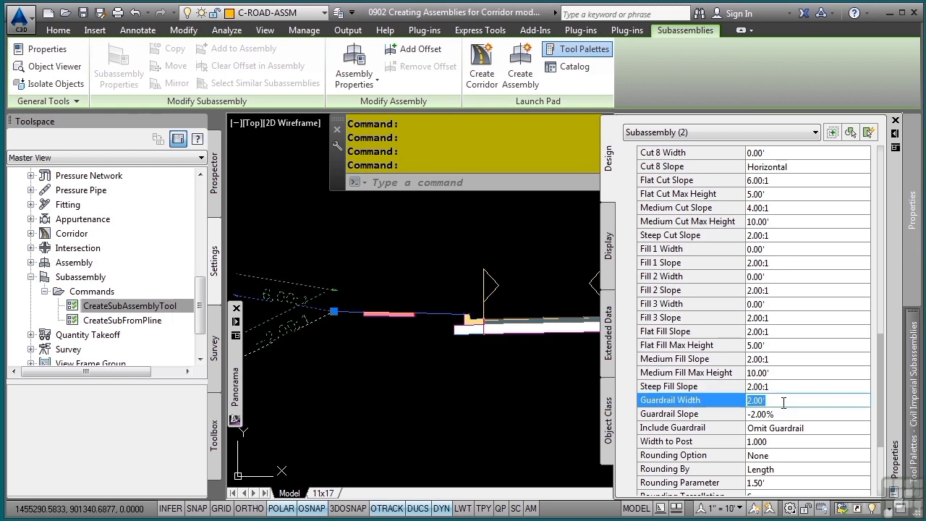
{"action": "type", "text": "3"}
{"action": "key", "text": "Return"}
{"action": "type", "text": "-4"}
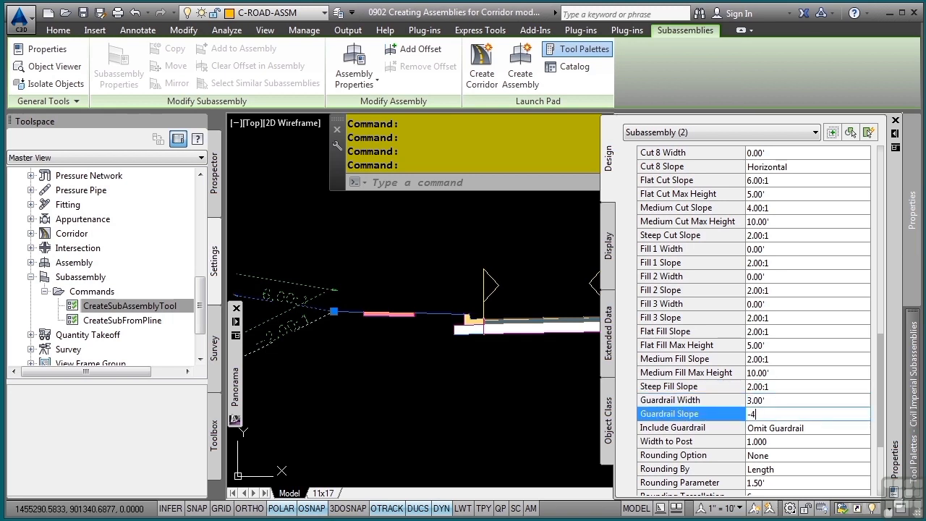
{"action": "key", "text": "Return"}
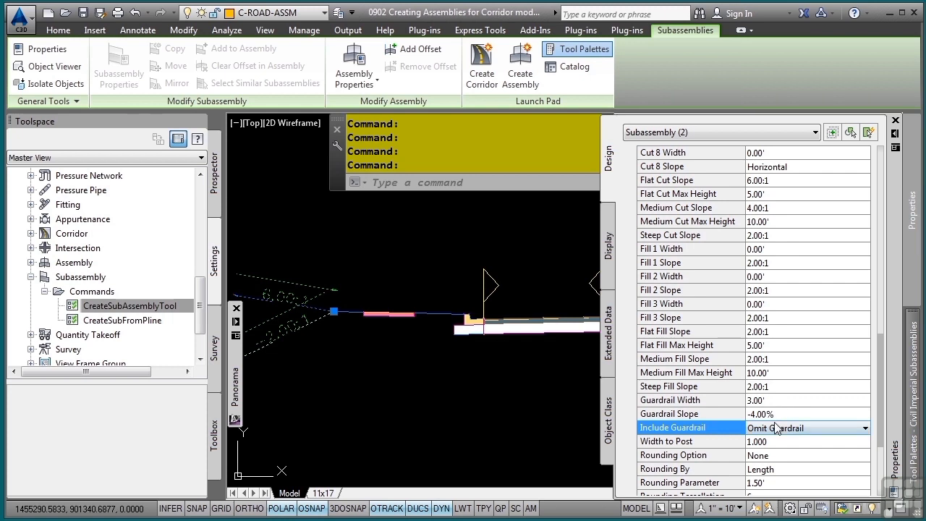
- Set both daylight subassemblies to Include Guardrail with a Width to Post of 4.000, and clear the selection
{"action": "left_click", "coordinate": [778, 427]}
{"action": "left_click", "coordinate": [777, 442]}
{"action": "left_click", "coordinate": [785, 443]}
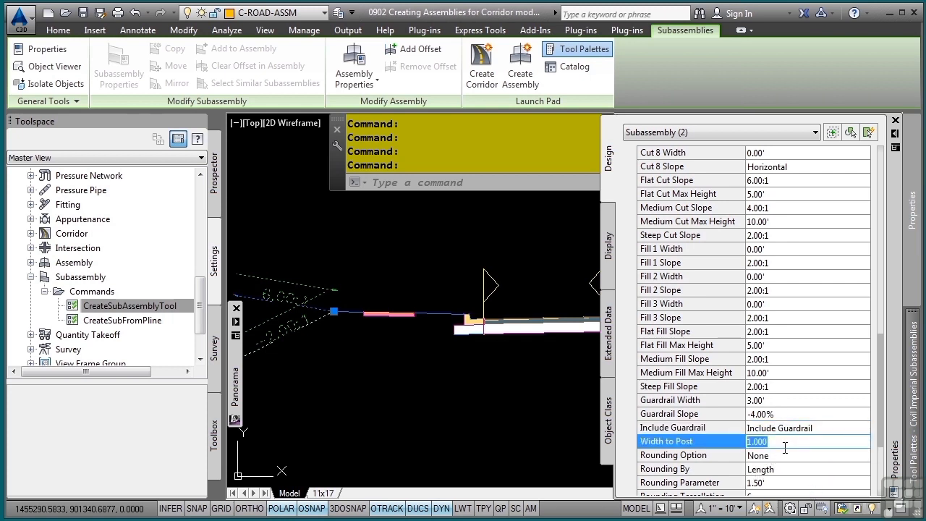
{"action": "type", "text": "4"}
{"action": "key", "text": "Tab"}
{"action": "left_click_drag", "start_coordinate": [880, 366], "coordinate": [878, 417]}
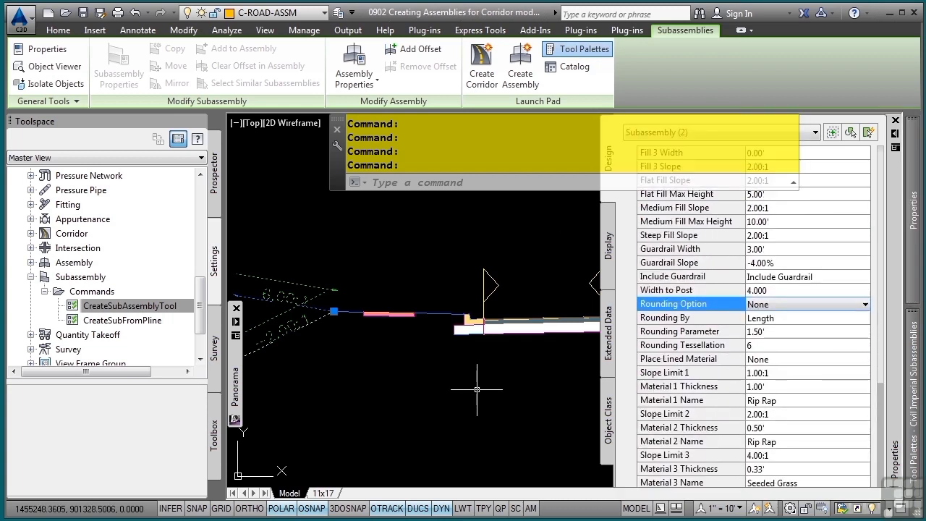
{"action": "key", "text": "Escape"}
{"action": "key", "text": "Escape"}
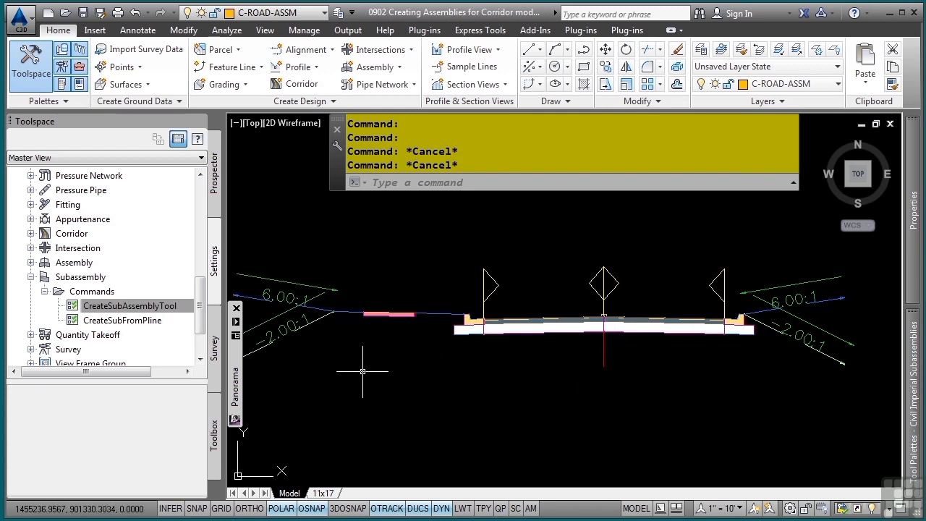
- Look over the Code Set Styles among the General Multipurpose Styles in the drawing settings
{"action": "middle_click_drag", "start_coordinate": [349, 321], "coordinate": [494, 337]}
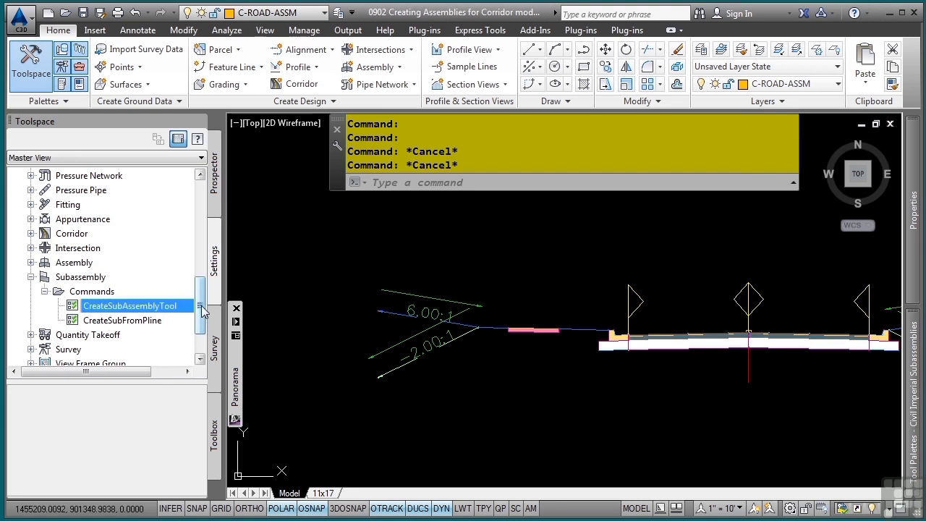
{"action": "left_click_drag", "start_coordinate": [201, 306], "coordinate": [201, 209]}
{"action": "left_click", "coordinate": [31, 191]}
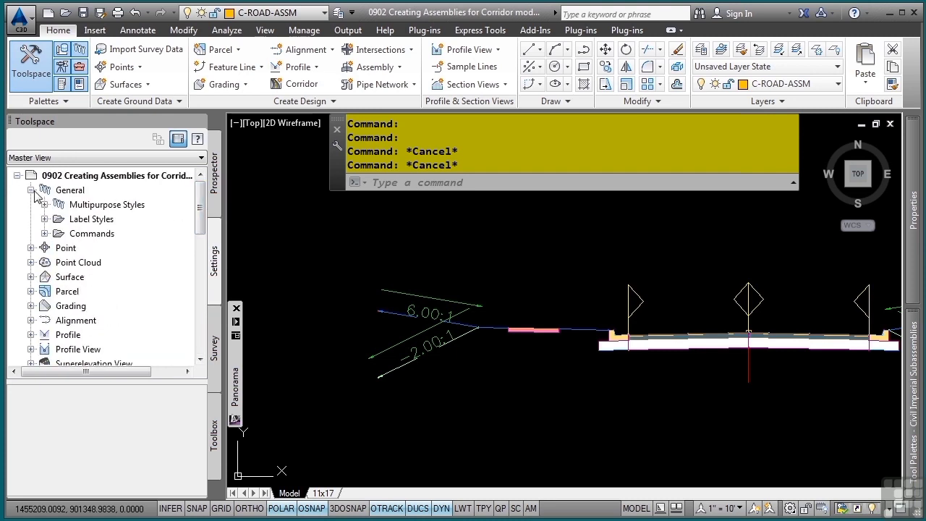
{"action": "left_click", "coordinate": [44, 205]}
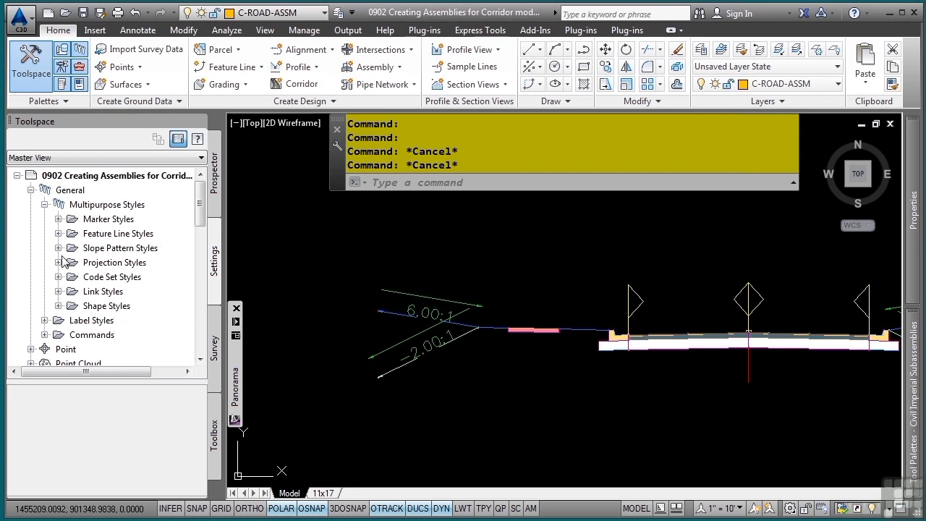
{"action": "left_click", "coordinate": [59, 278]}
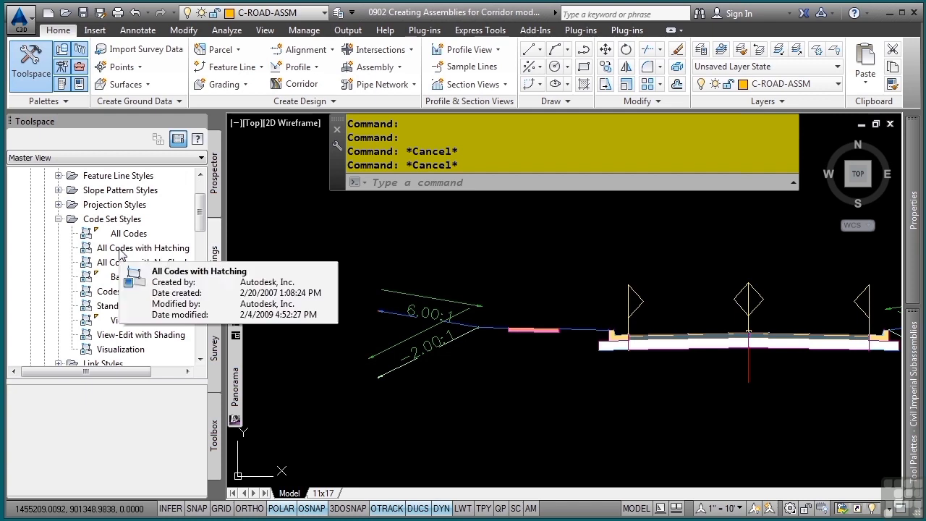
{"action": "left_click", "coordinate": [59, 218]}
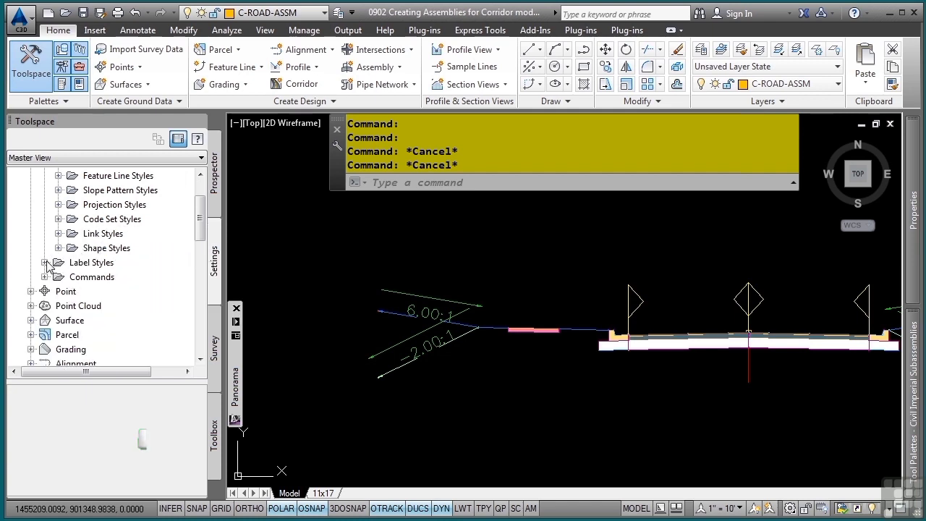
- Open the Steep Grades link label style from the General Label Styles for editing
{"action": "scroll", "coordinate": [47, 266], "scroll_direction": "up", "scroll_amount": 1}
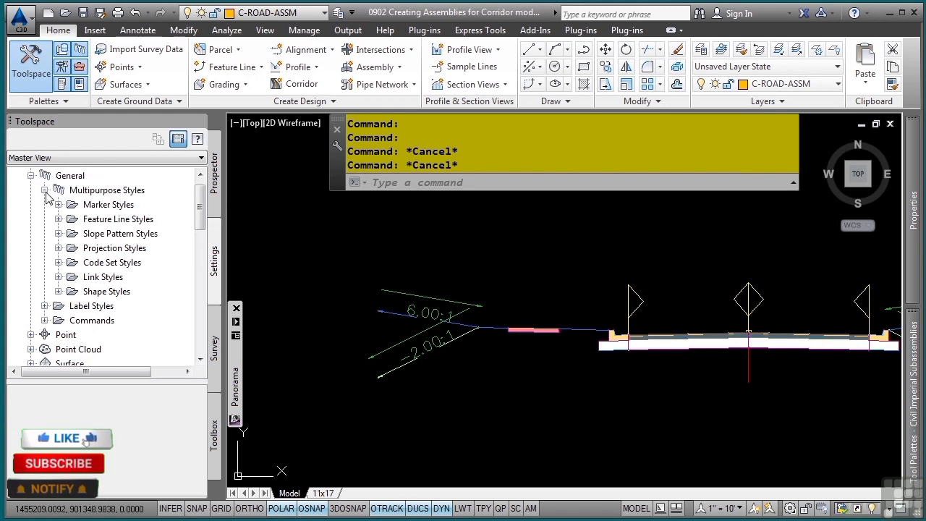
{"action": "left_click", "coordinate": [45, 190]}
{"action": "left_click", "coordinate": [45, 204]}
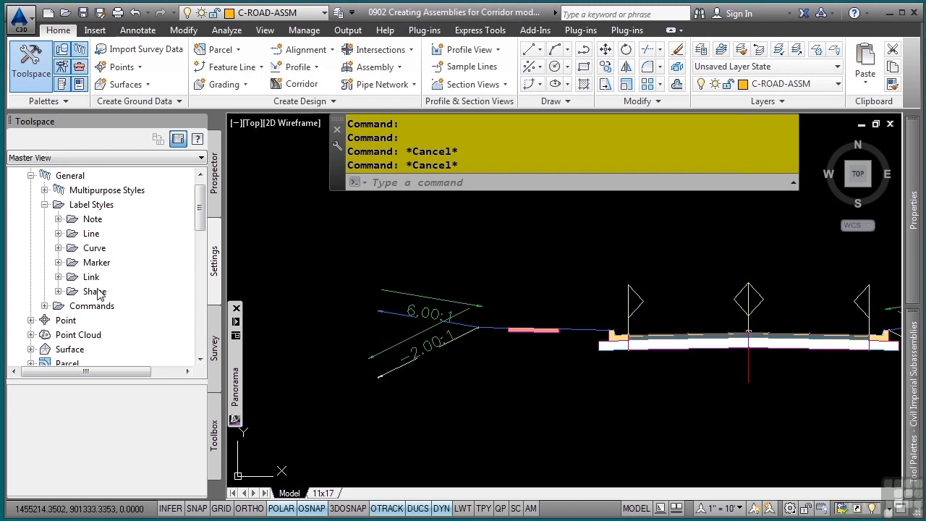
{"action": "left_click", "coordinate": [58, 277]}
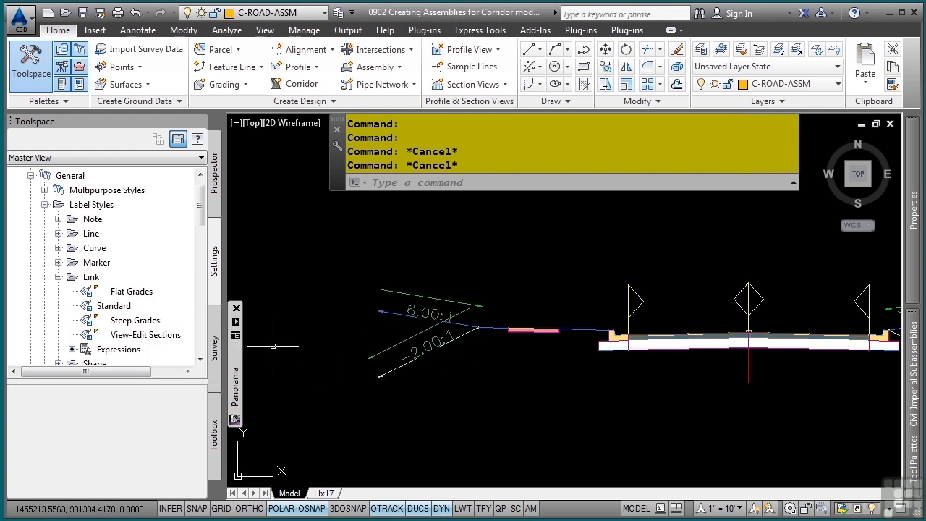
{"action": "left_click", "coordinate": [133, 321]}
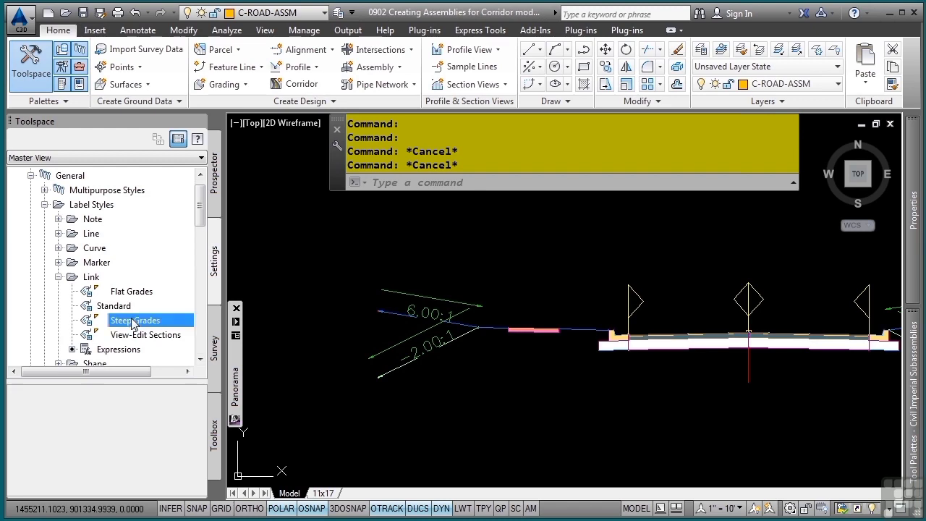
{"action": "double_click", "coordinate": [134, 324]}
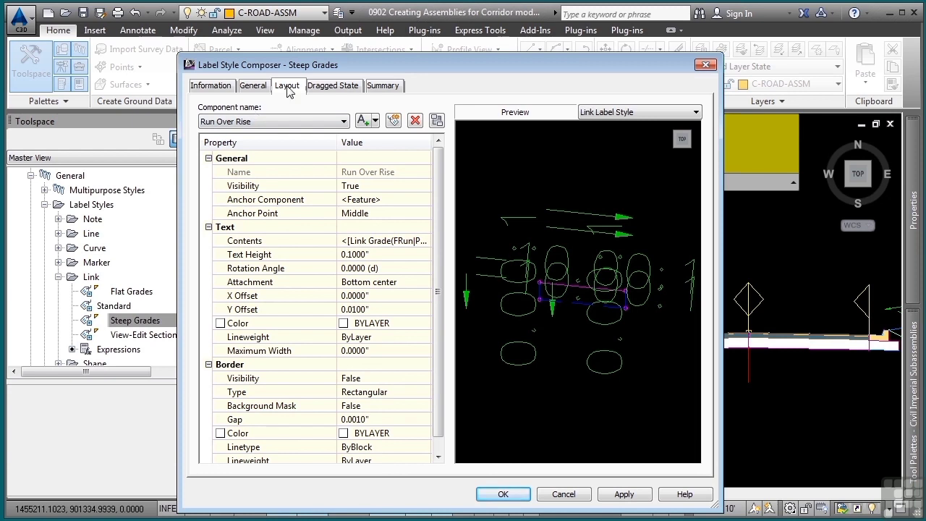
- Set the Visibility of the Direction Arrow component in the Steep Grades label style to False and accept the style
{"action": "left_click", "coordinate": [277, 122]}
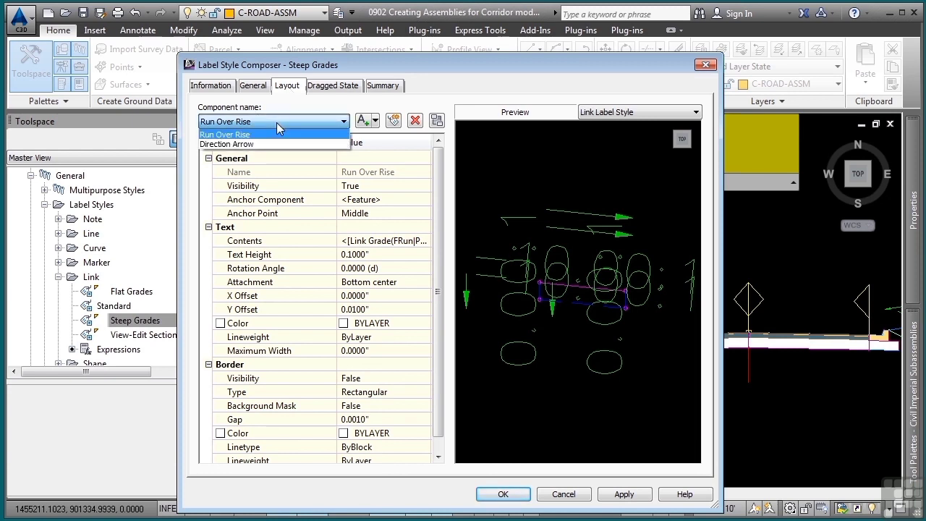
{"action": "left_click", "coordinate": [227, 144]}
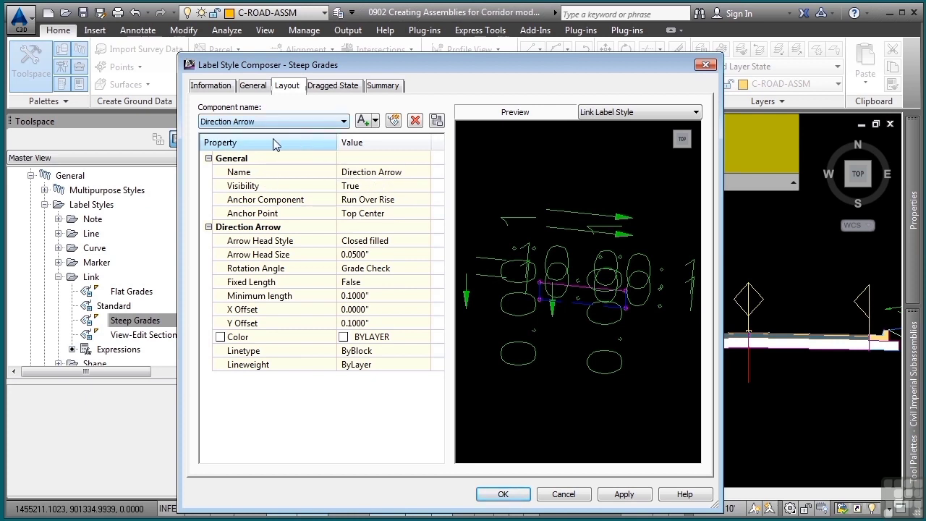
{"action": "left_click", "coordinate": [347, 186]}
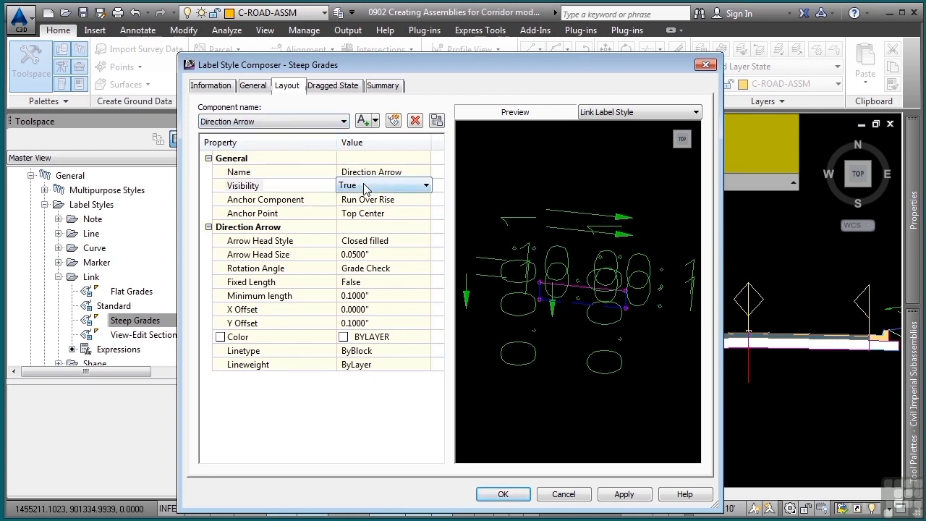
{"action": "left_click", "coordinate": [348, 185]}
{"action": "left_click", "coordinate": [349, 199]}
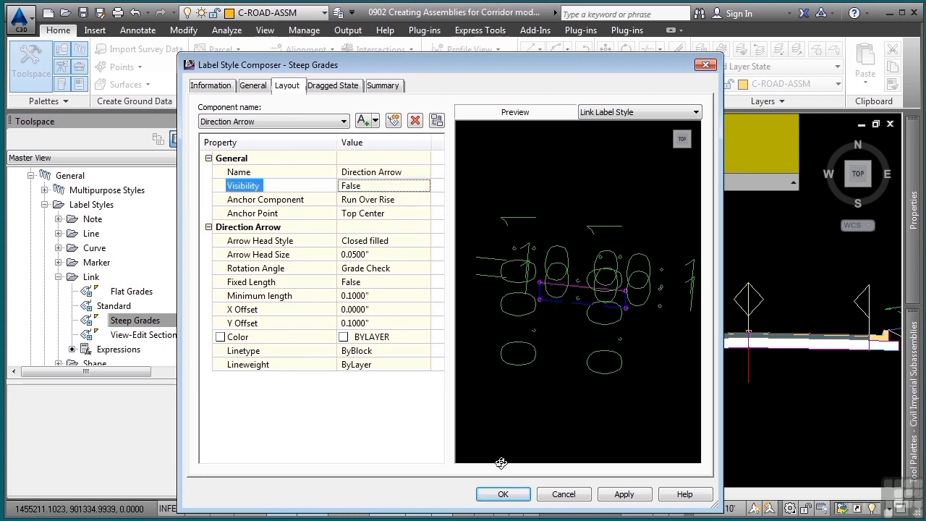
{"action": "left_click", "coordinate": [496, 495]}
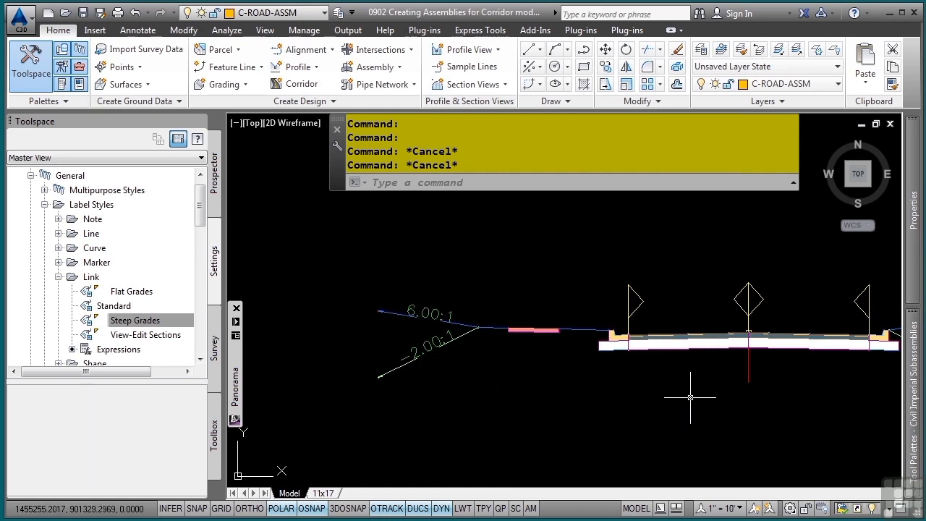
{"action": "middle_click_drag", "start_coordinate": [709, 378], "coordinate": [600, 350]}
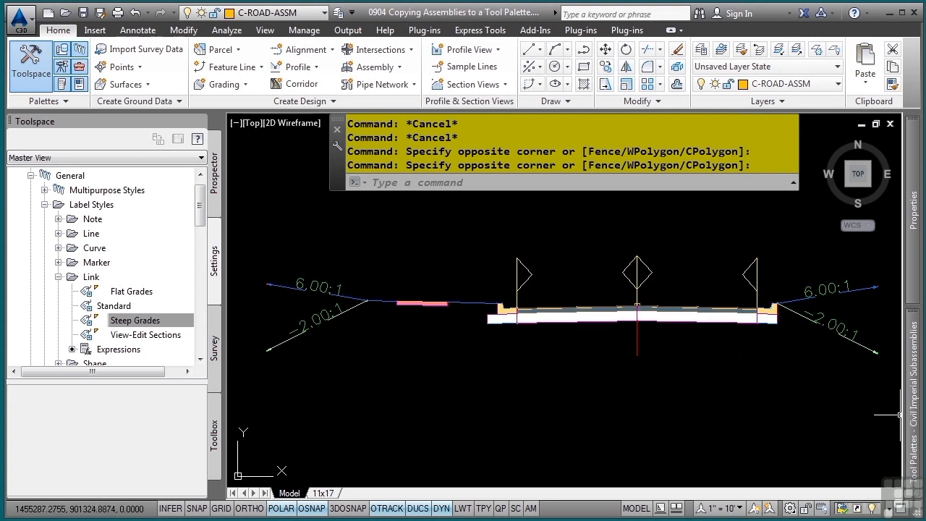
- Keep the Civil Imperial Subassemblies tool palettes permanently open and display the Assemblies palette with its Common Assemblies group
{"action": "mouse_move", "coordinate": [908, 423]}
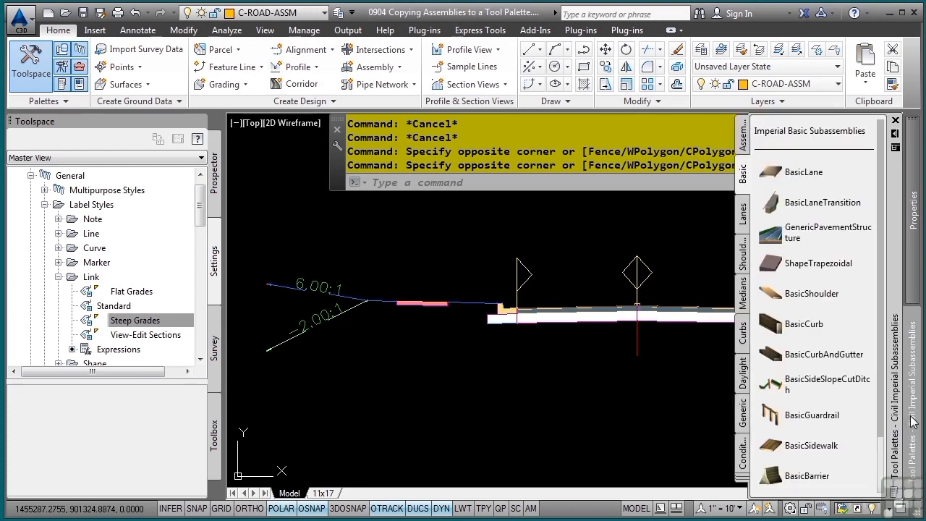
{"action": "left_click", "coordinate": [896, 135]}
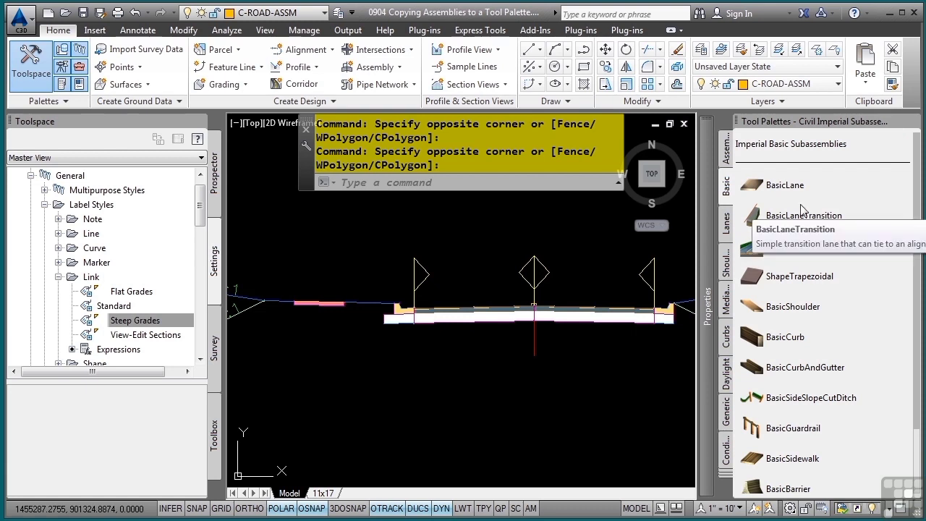
{"action": "left_click", "coordinate": [727, 152]}
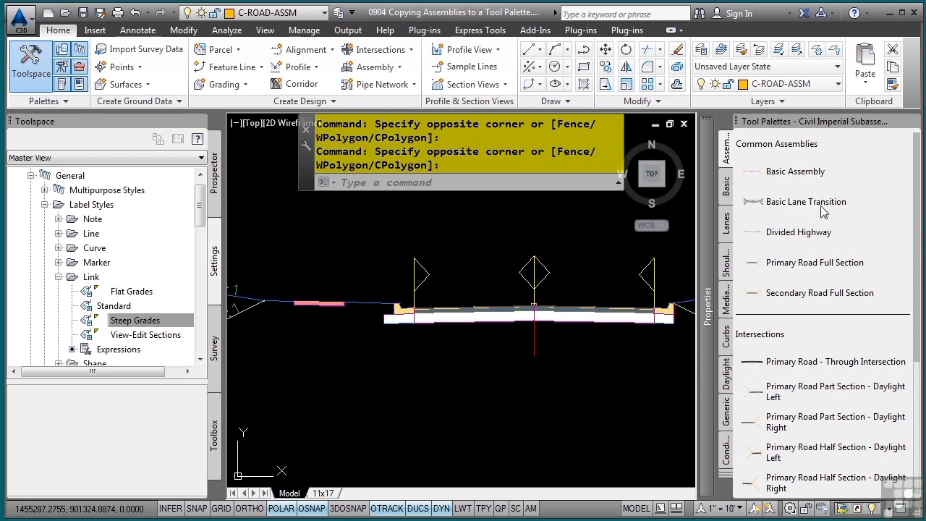
{"action": "right_click", "coordinate": [729, 158]}
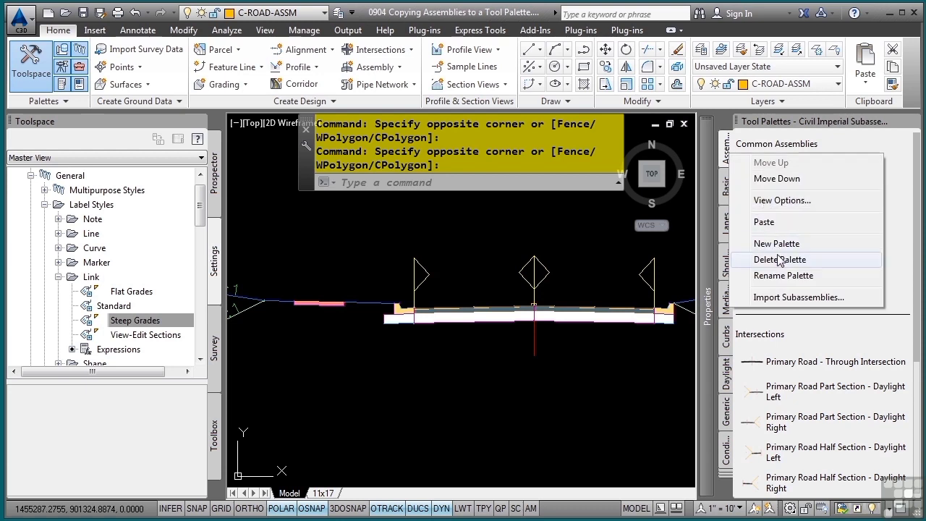
{"action": "left_click", "coordinate": [837, 131]}
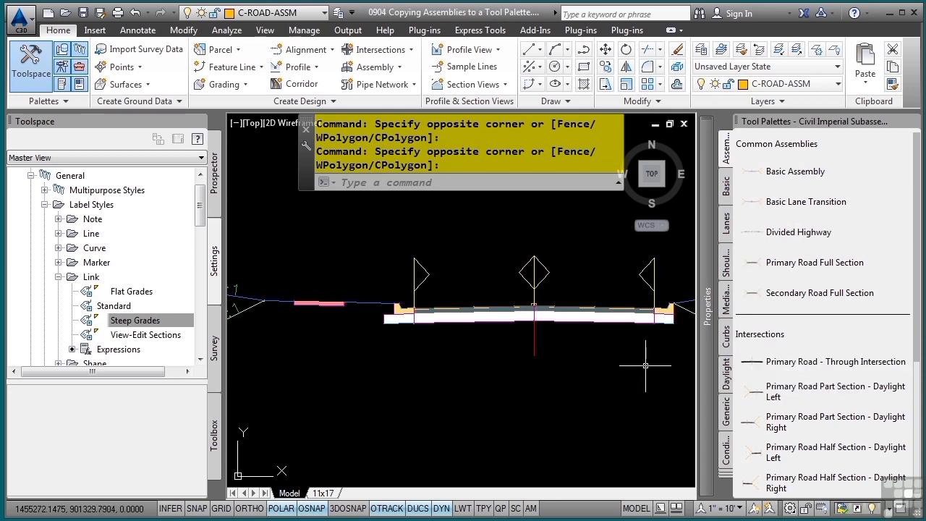
- Copy the 2 Lane with Sidewalk assembly from the drawing to the Common Assemblies group, directly below Secondary Road Full Section
{"action": "left_click", "coordinate": [554, 349]}
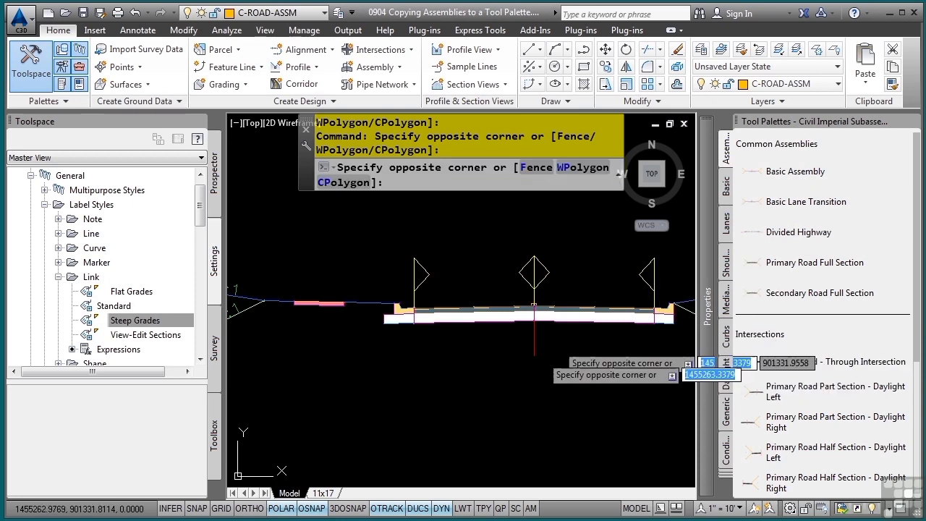
{"action": "left_click", "coordinate": [502, 382]}
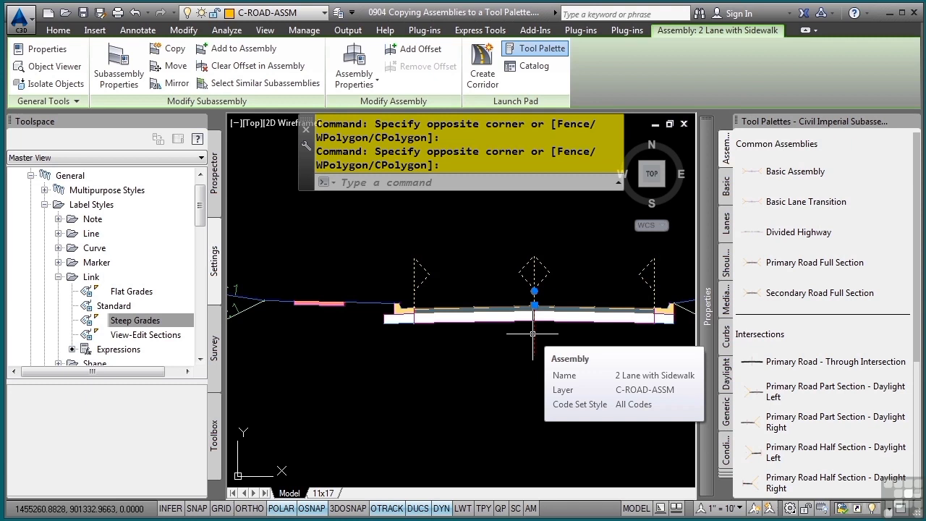
{"action": "left_click_drag", "start_coordinate": [549, 307], "coordinate": [801, 308]}
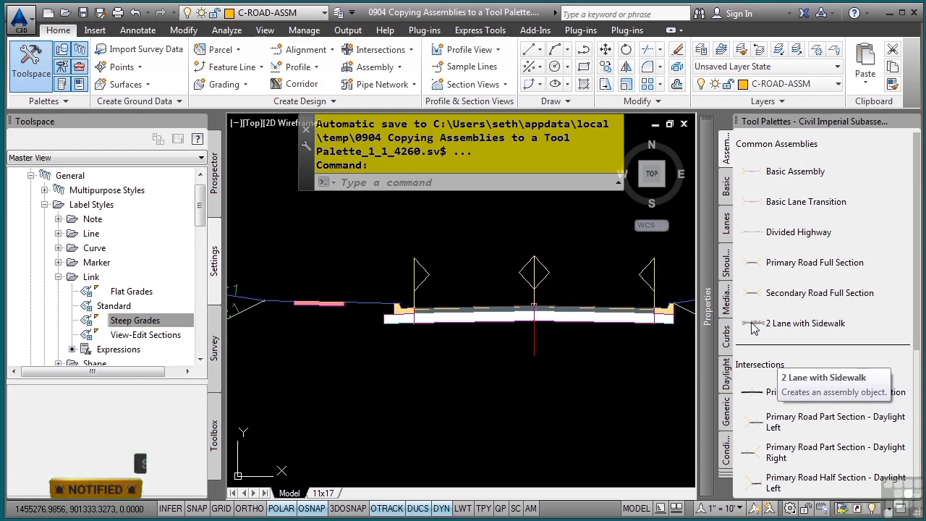
- Switch to the Windows Explorer window showing the C3D 2013 Assemblies folder and select 2 Lane with Sidewalk.dwg to view its file details
{"action": "left_click", "coordinate": [599, 520]}
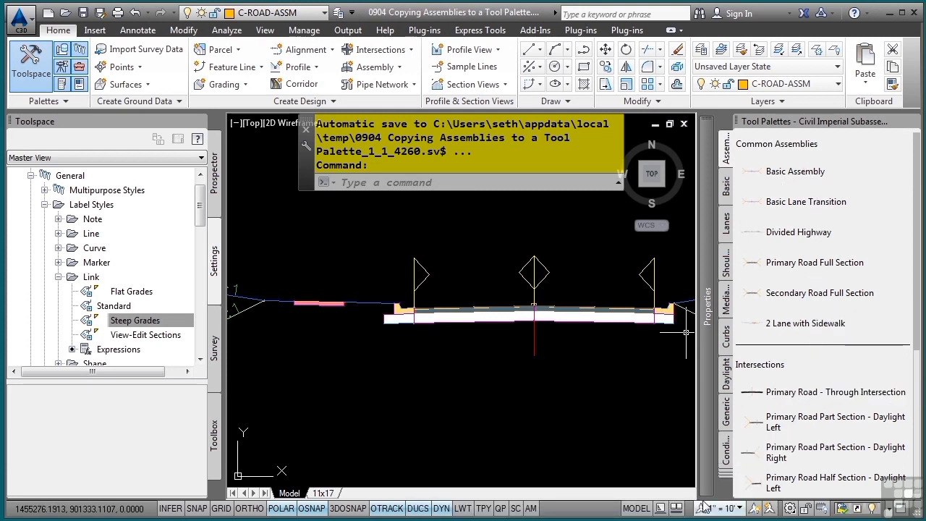
{"action": "left_click", "coordinate": [590, 519]}
{"action": "left_click", "coordinate": [579, 514]}
{"action": "left_click_drag", "start_coordinate": [560, 56], "coordinate": [447, 87]}
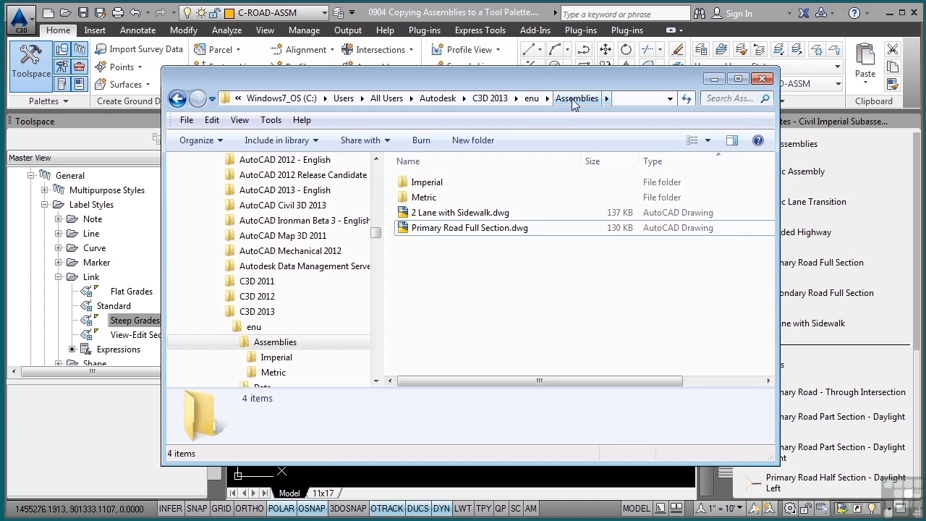
{"action": "left_click", "coordinate": [462, 212]}
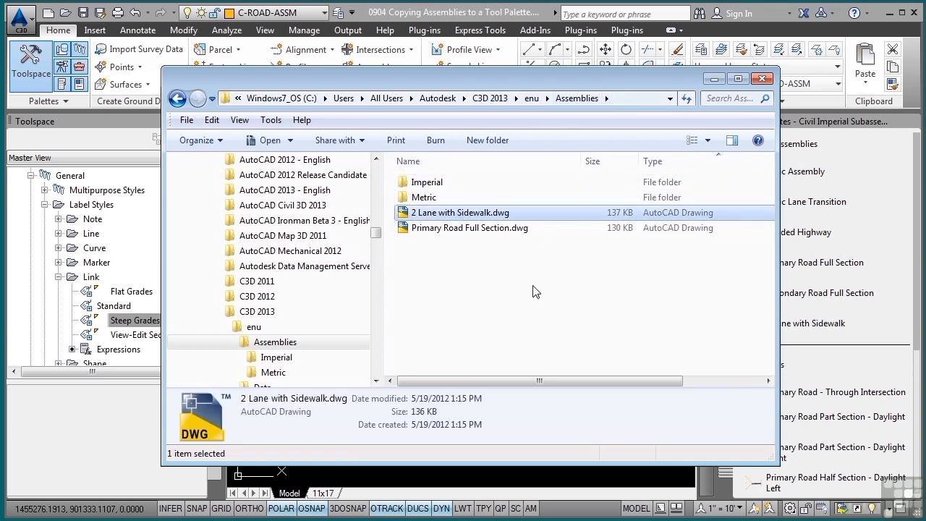